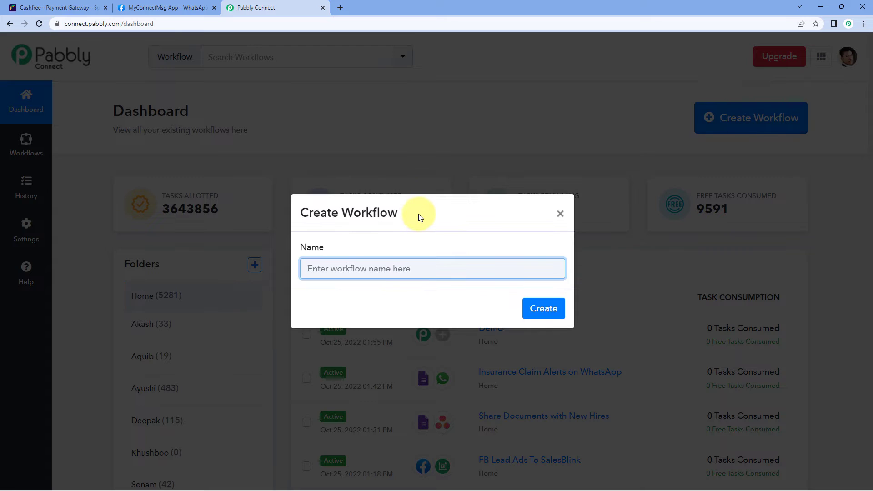
Enter 'Cashfree to WhatsApp' as the name and create the new workflow.
text(Cashfree to WhatsApp)
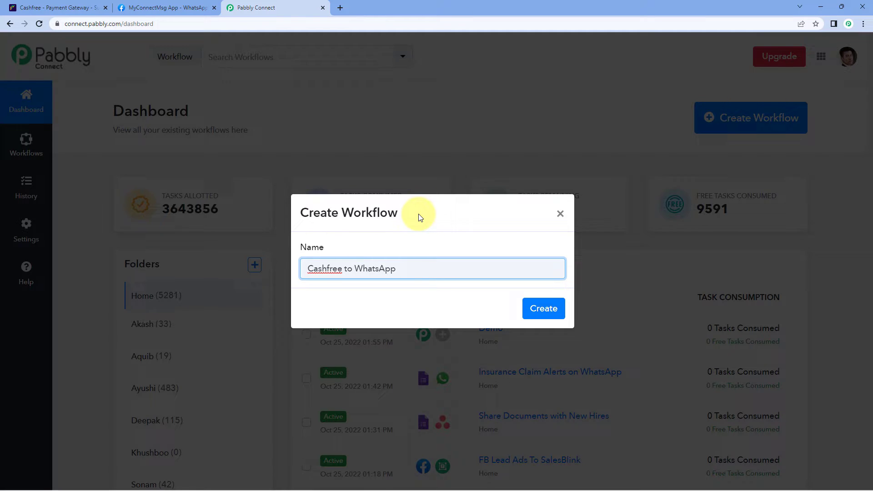
key(Return)
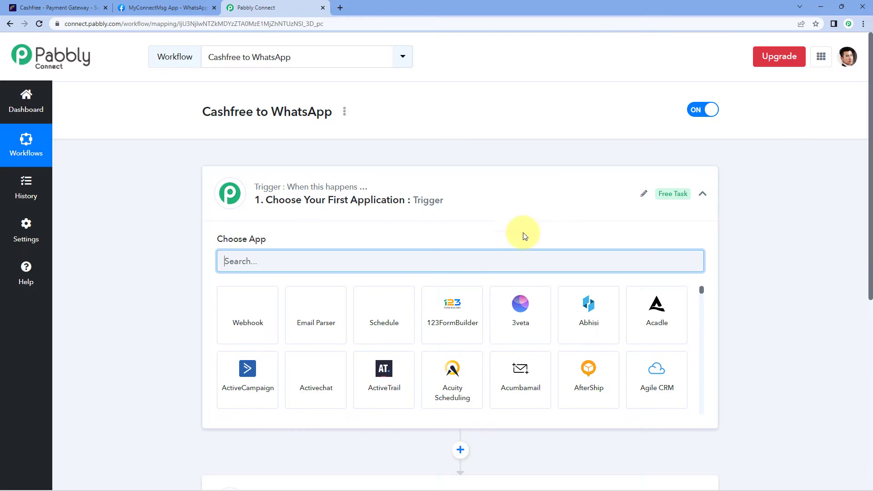
click(465, 191)
scroll(162, 189, down, 1)
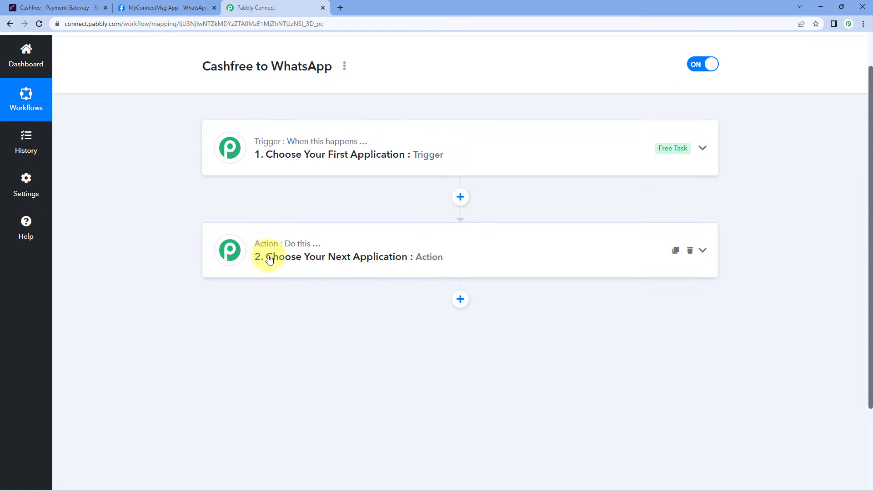
click(390, 134)
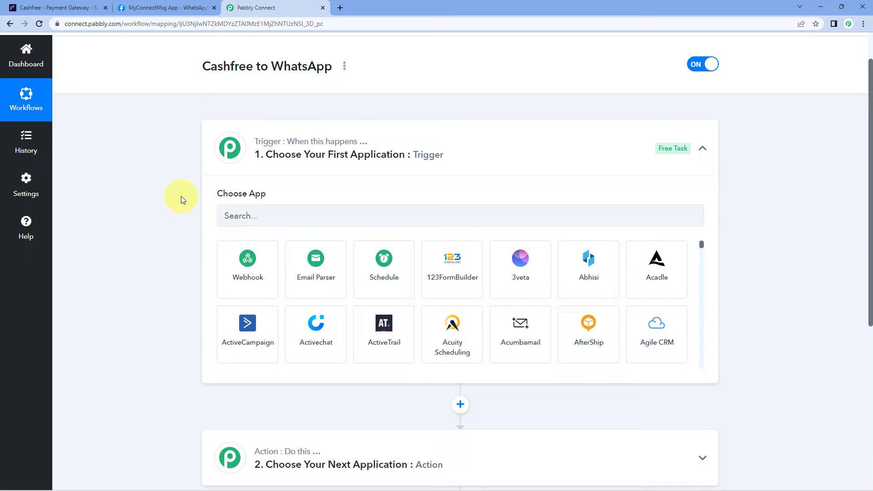
scroll(155, 218, down, 1)
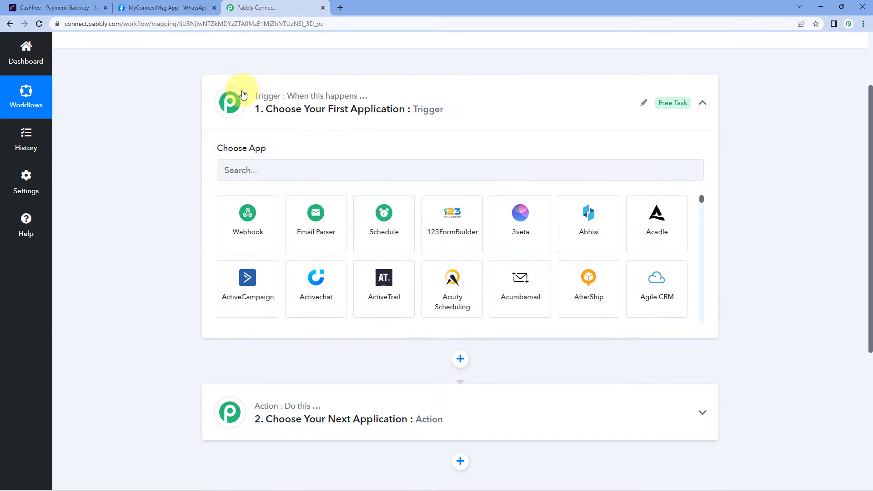
Set the trigger app to Cashfree with the Payment via Form event.
click(254, 172)
text(Cash)
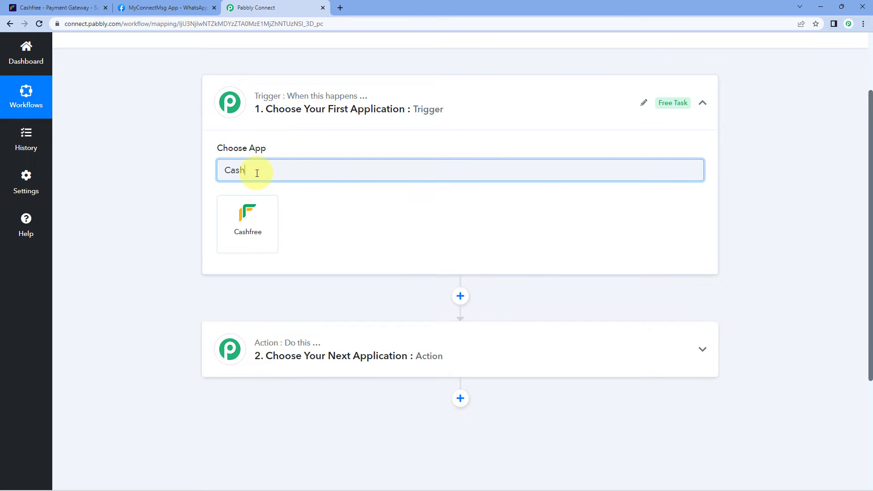
click(254, 218)
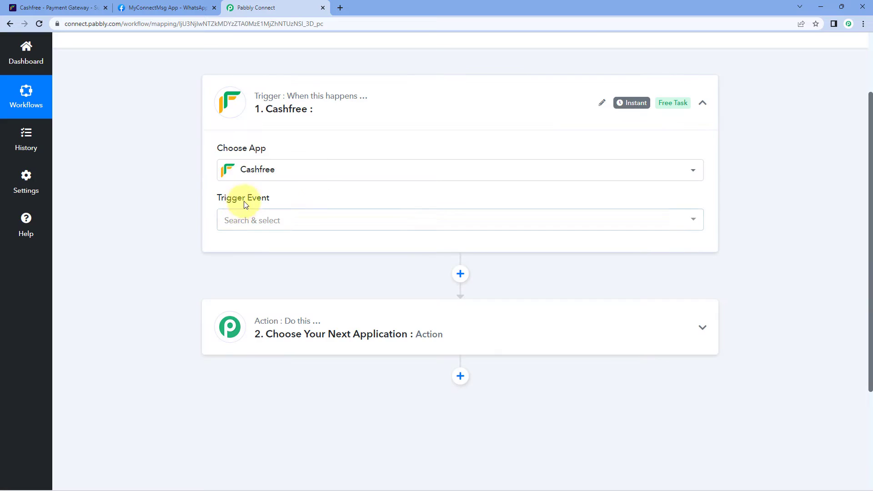
click(282, 220)
scroll(195, 154, down, 1)
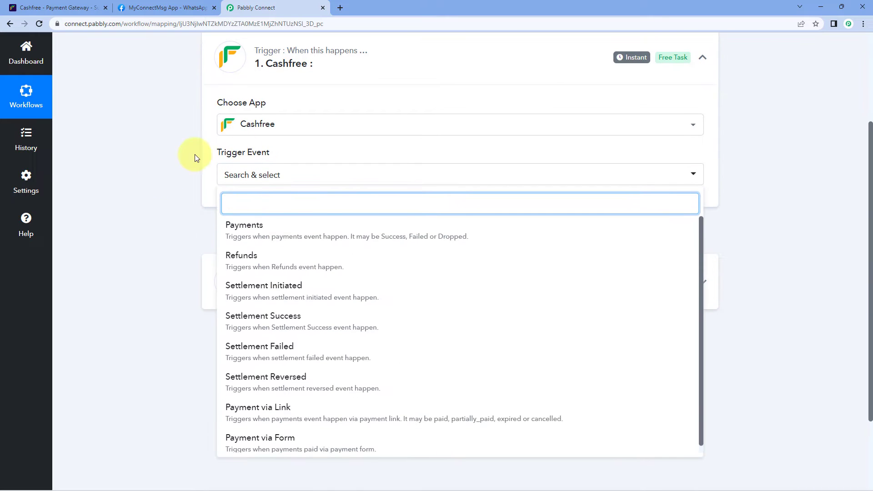
scroll(176, 190, down, 1)
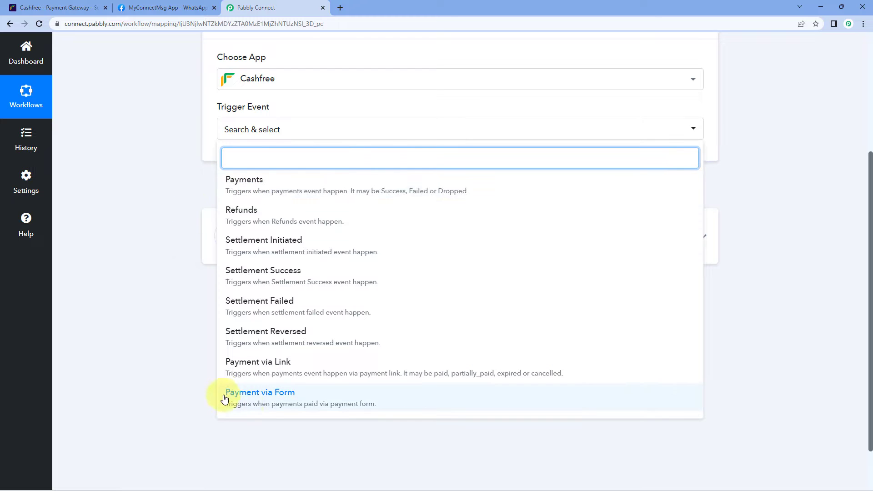
click(267, 405)
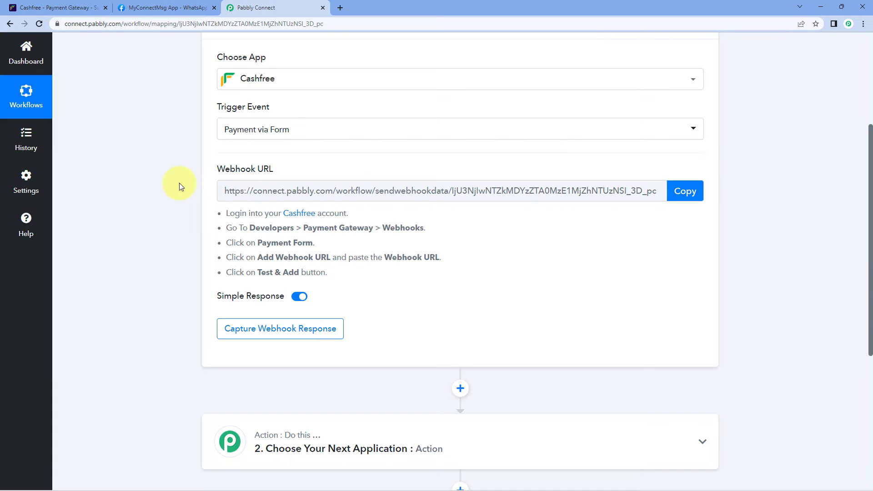
Copy the trigger's webhook URL and start capturing a webhook response.
scroll(137, 181, up, 1)
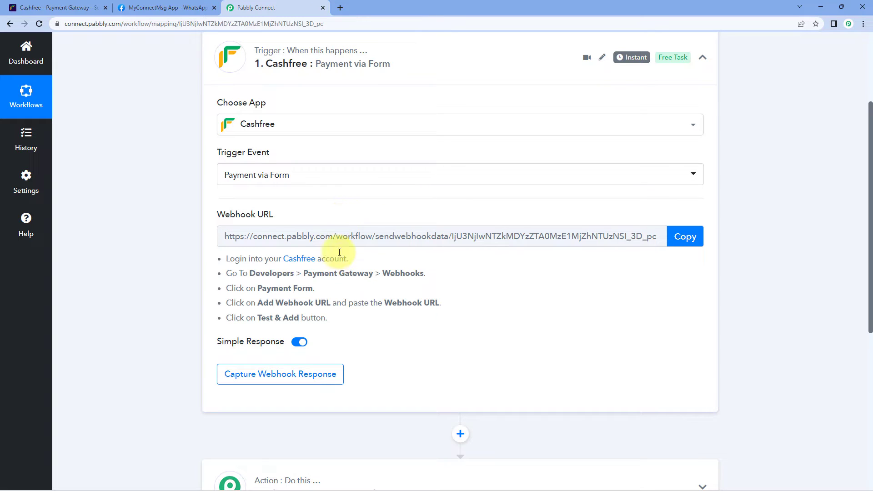
click(686, 236)
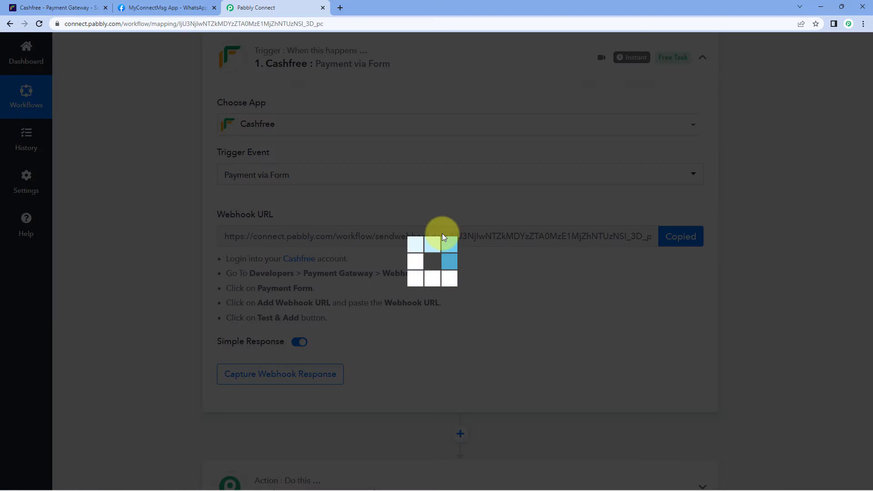
drag(227, 254, 354, 327)
click(354, 319)
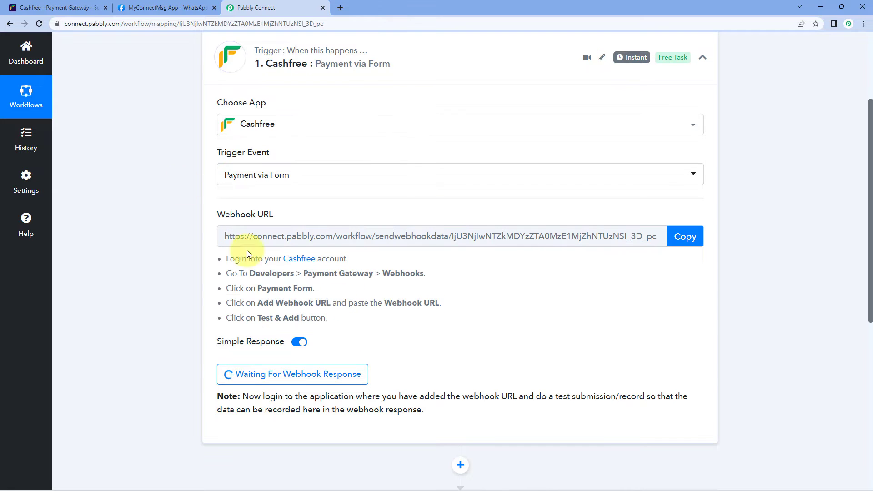
Switch Cashfree to test mode and show the Payment Gateway webhooks' Payment Form tab.
click(44, 5)
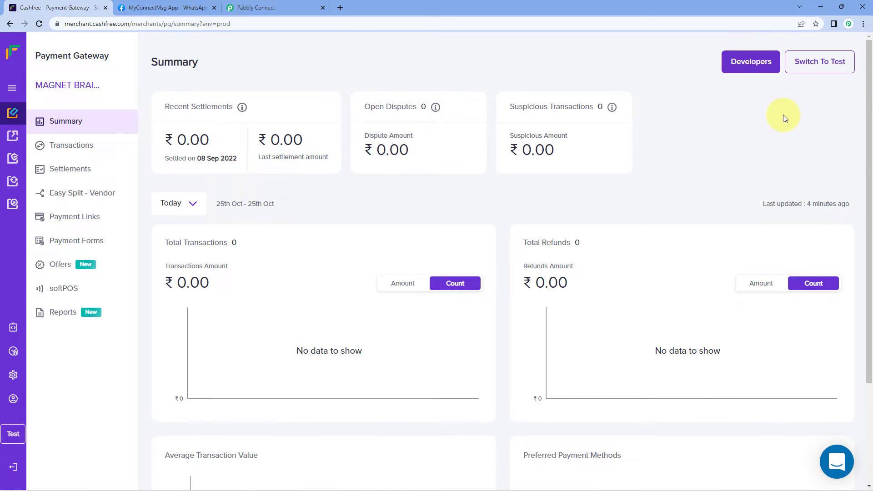
click(817, 65)
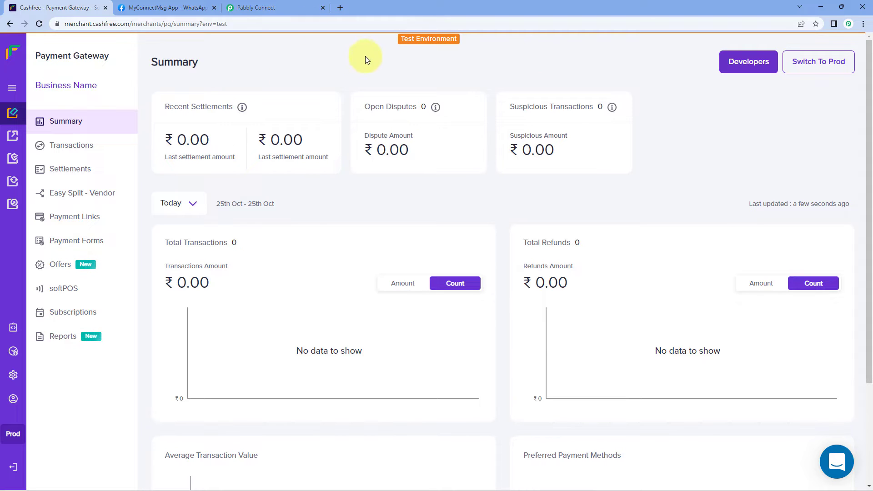
click(13, 328)
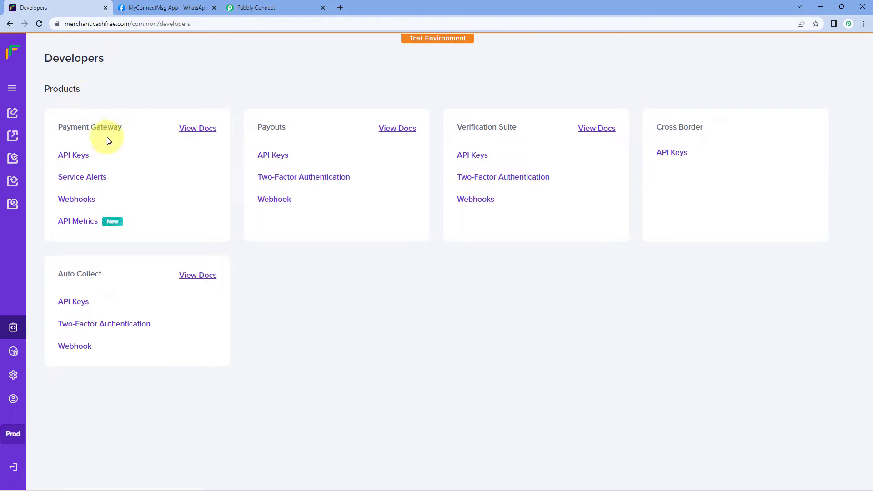
click(85, 206)
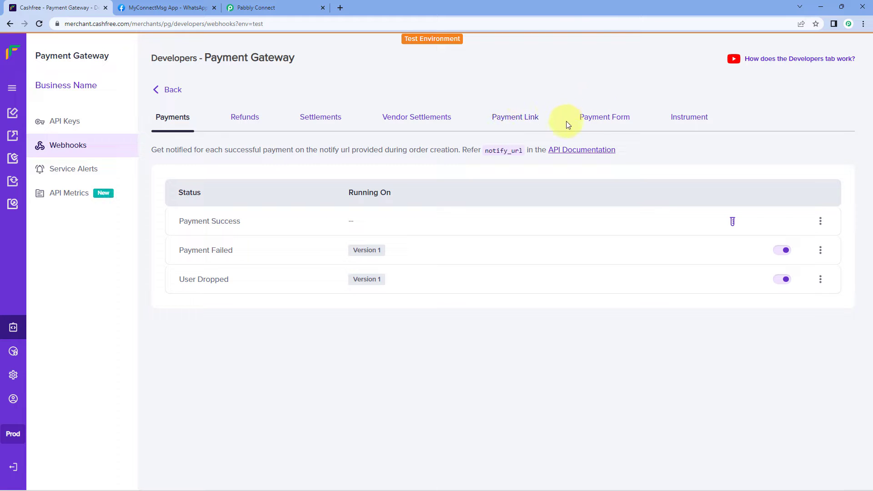
click(603, 124)
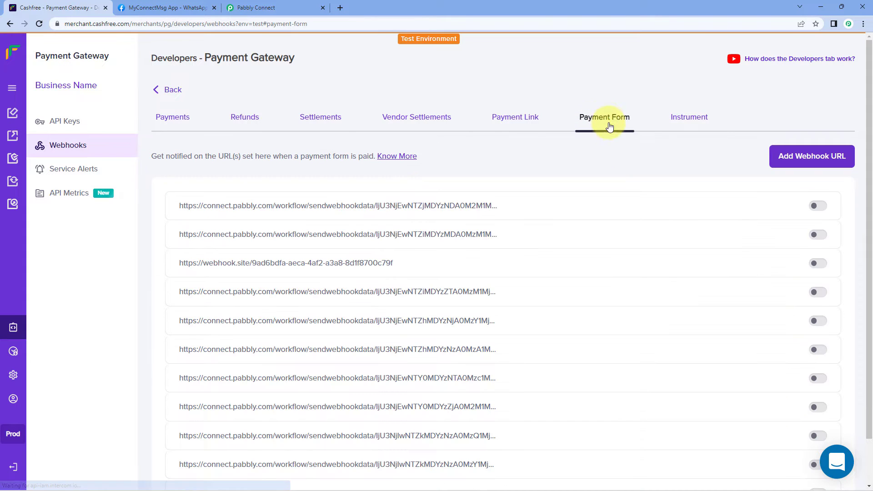
Paste the Pabbly webhook URL as a new payment-form webhook and test it.
click(826, 163)
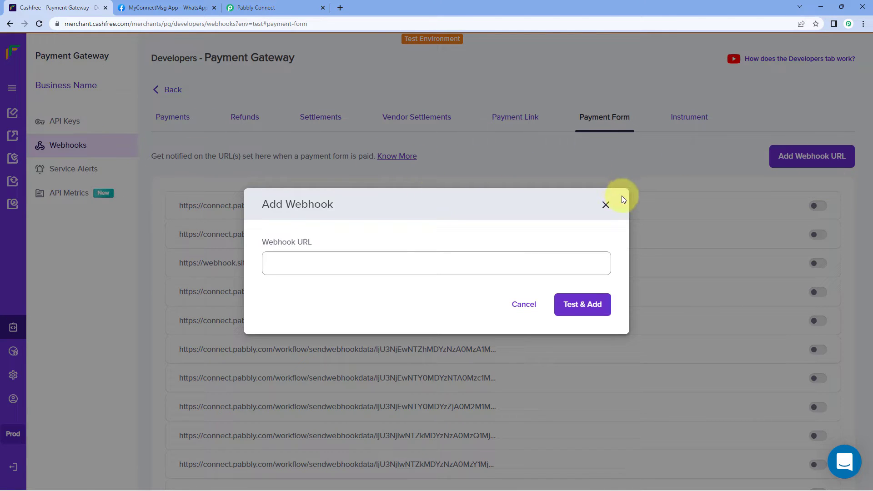
click(287, 262)
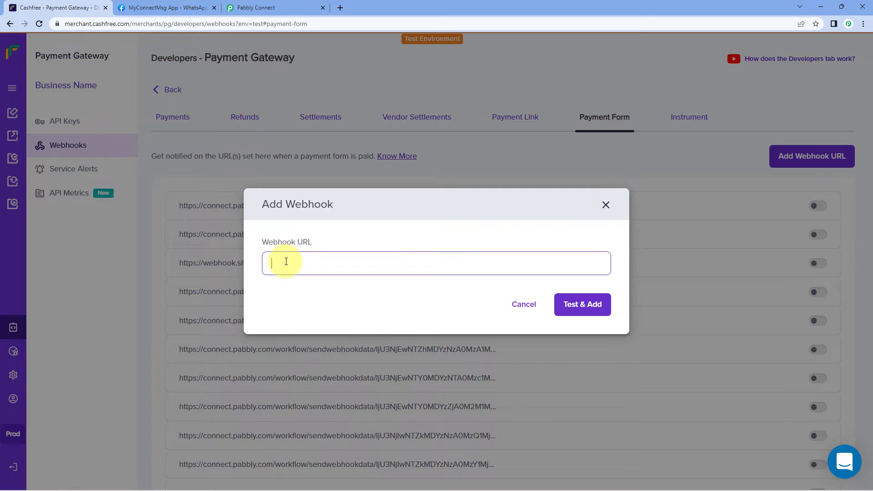
right_click(286, 262)
click(298, 334)
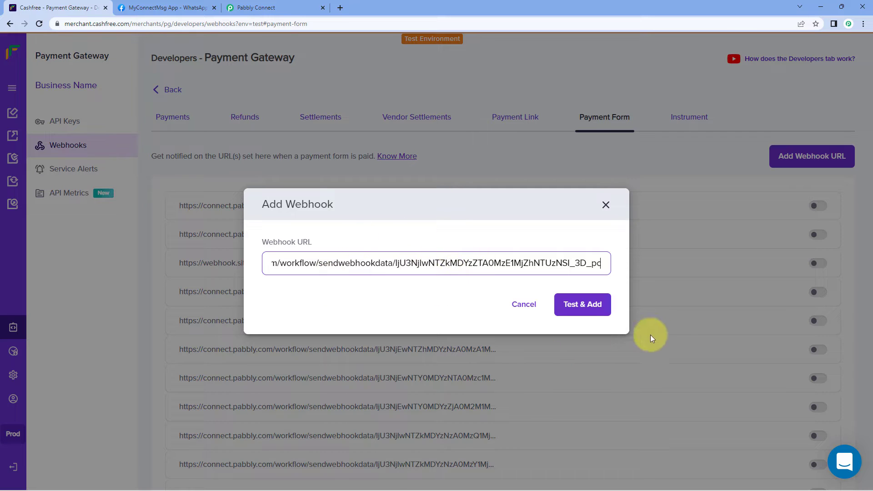
click(579, 307)
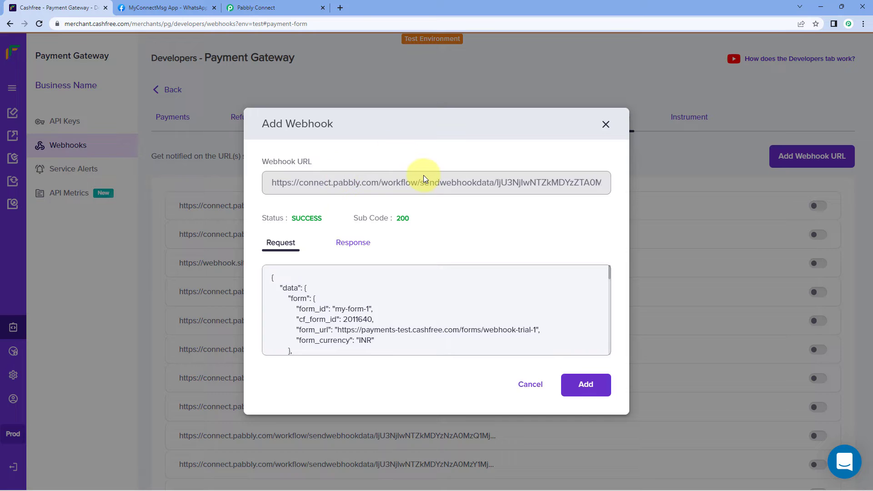
click(283, 7)
Compare Cashfree's webhook test result with Pabbly's Response Received list.
scroll(166, 235, down, 4)
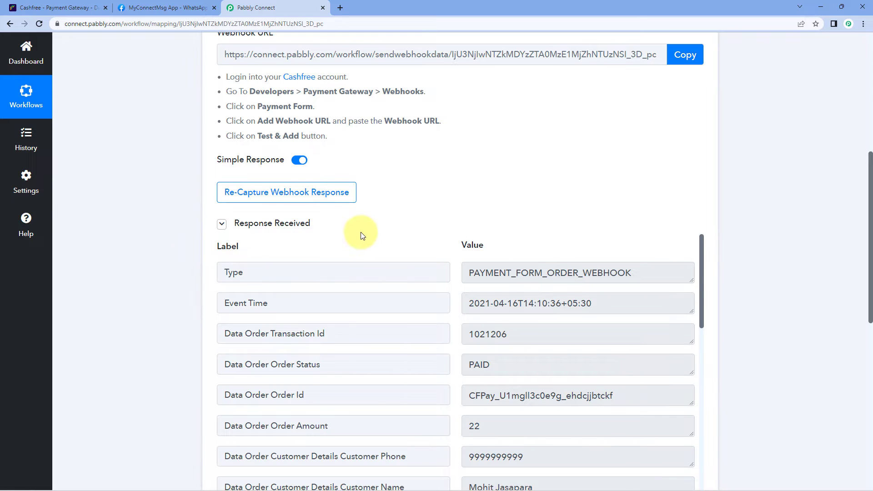
scroll(363, 235, up, 2)
click(72, 7)
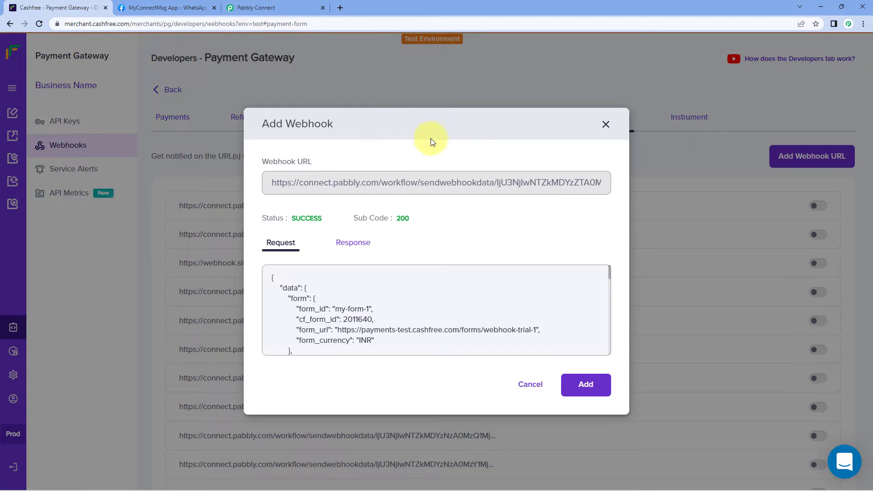
click(277, 6)
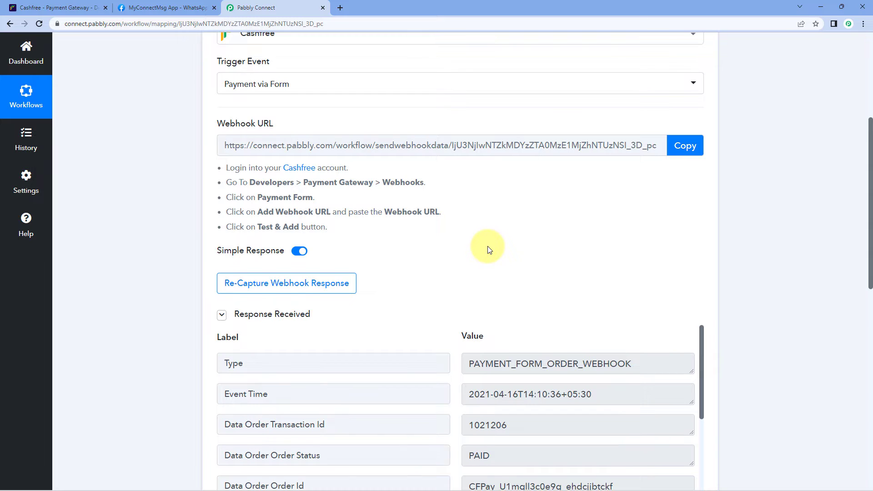
scroll(482, 243, down, 2)
scroll(433, 209, down, 1)
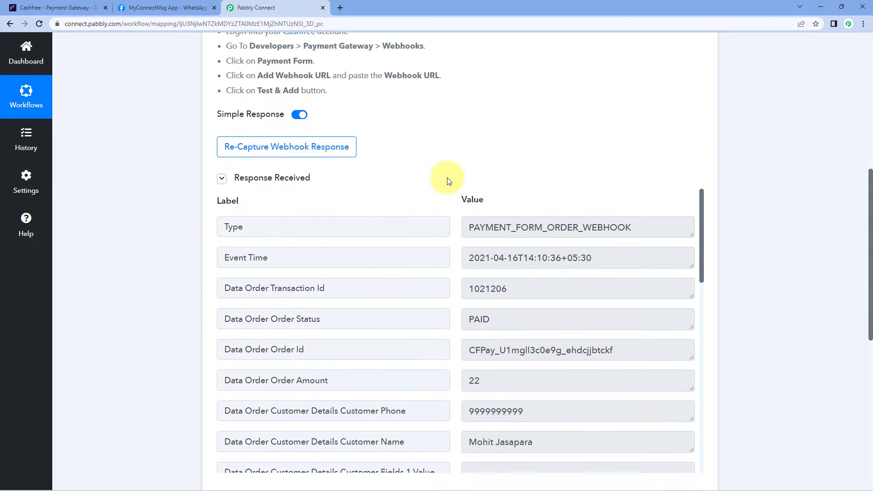
scroll(449, 182, down, 1)
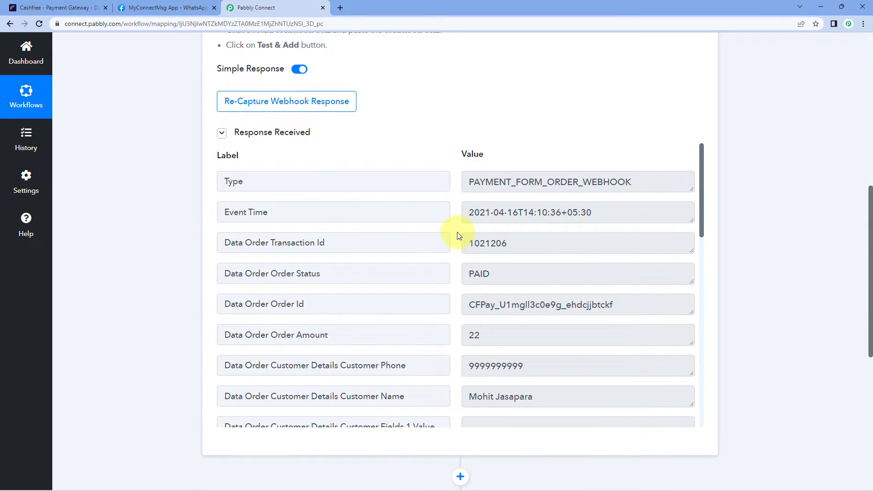
scroll(454, 233, down, 1)
scroll(455, 235, up, 1)
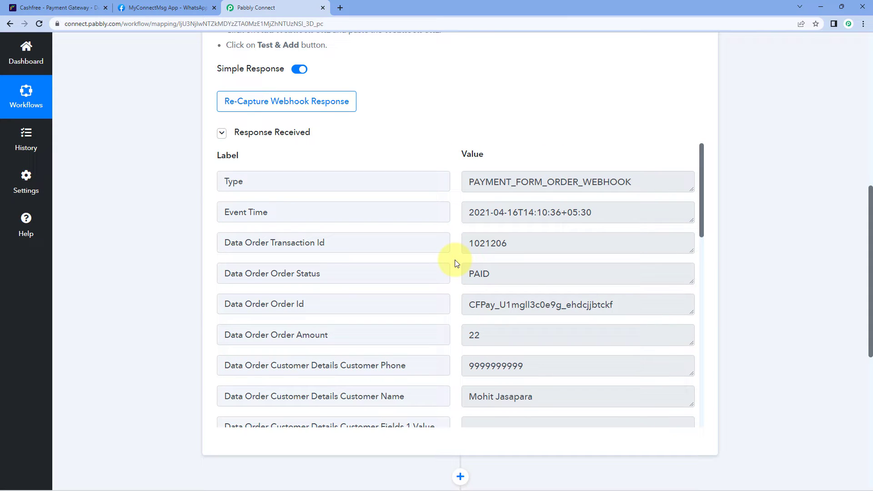
scroll(452, 273, down, 1)
Inspect the captured customer phone, name and email values in the response.
double_click(561, 321)
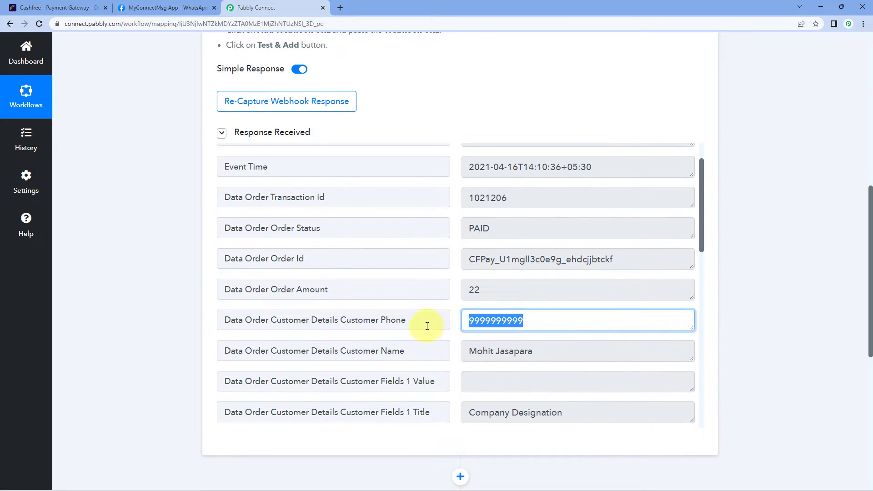
click(560, 355)
scroll(433, 328, down, 2)
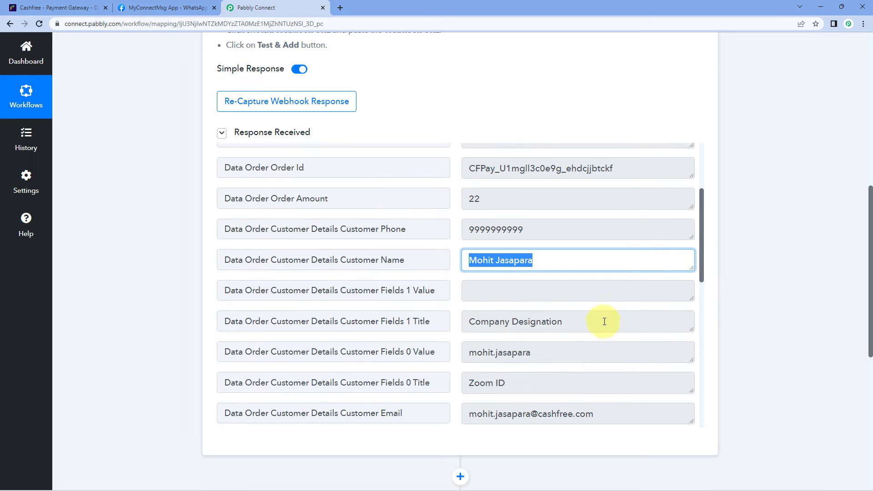
click(605, 321)
scroll(432, 321, down, 3)
click(627, 326)
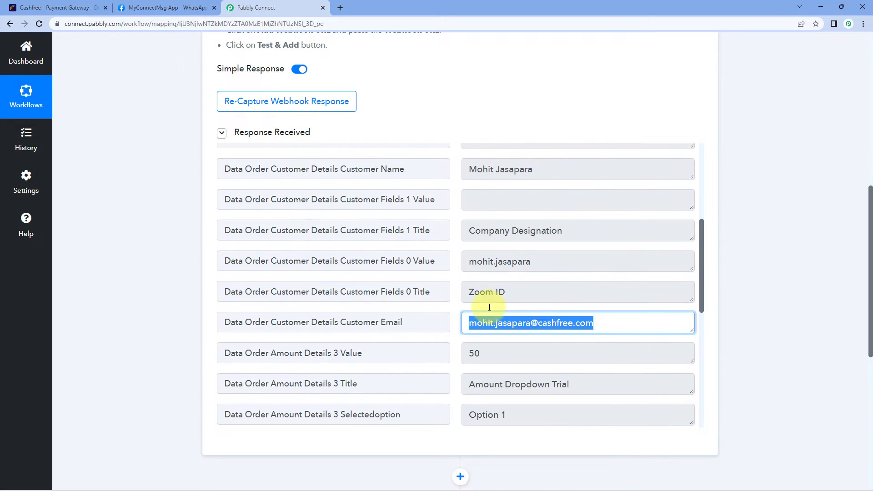
scroll(462, 313, down, 7)
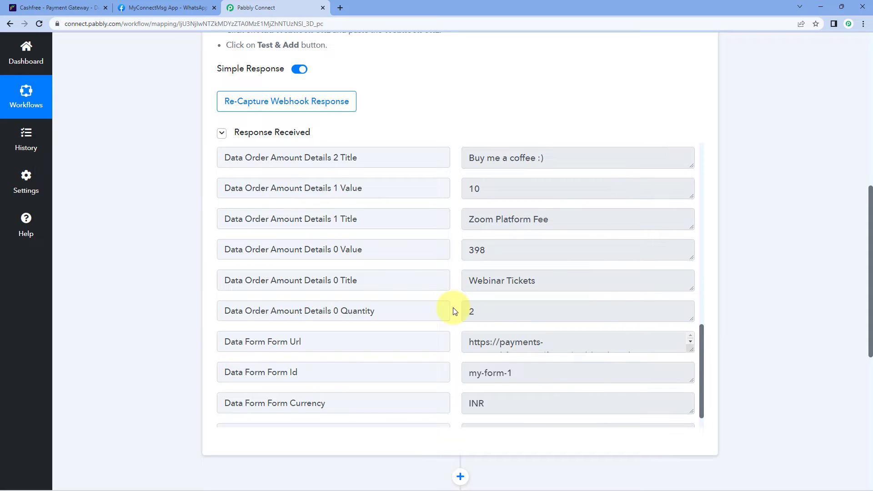
Re-capture the webhook response, confirming Yes to discard the old data.
scroll(454, 311, up, 12)
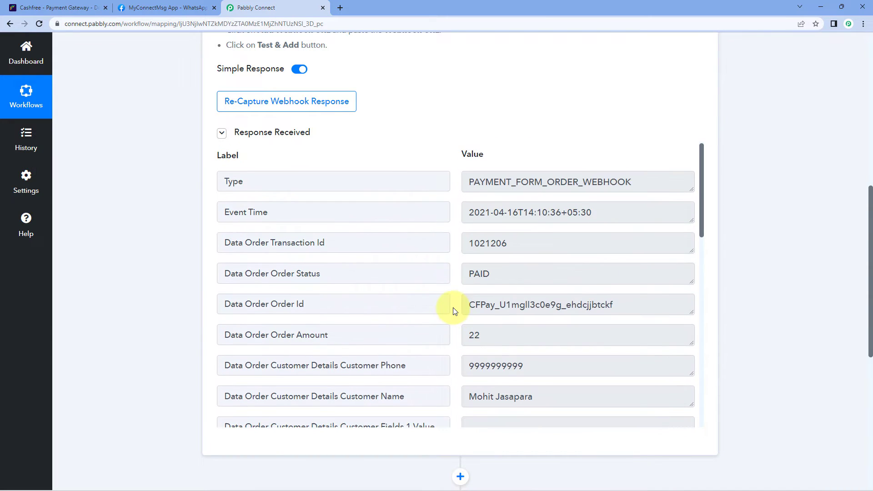
scroll(142, 323, up, 5)
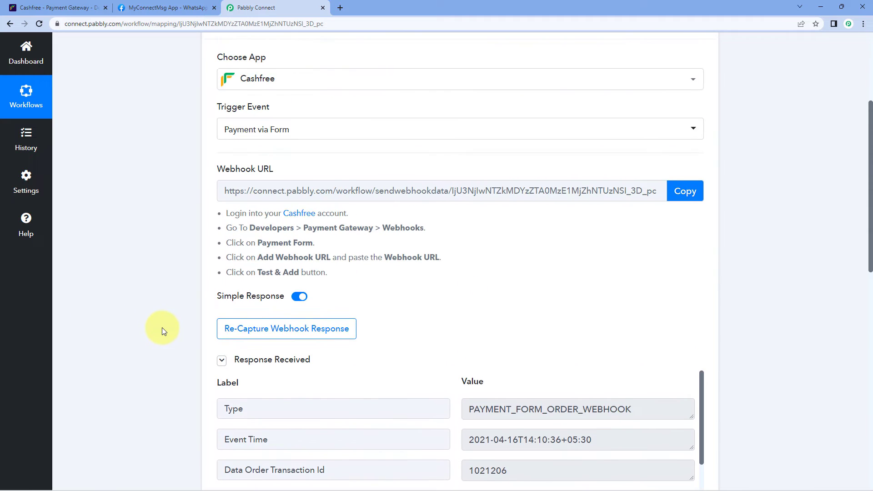
scroll(162, 328, up, 2)
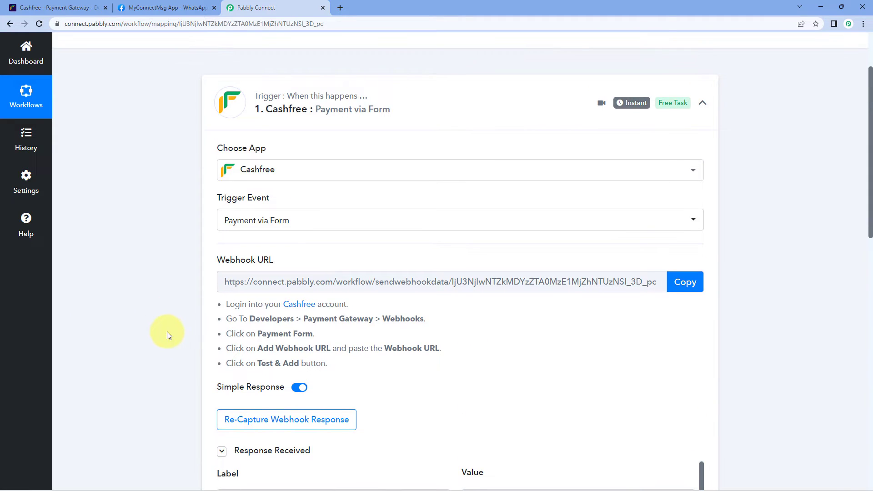
scroll(160, 328, down, 2)
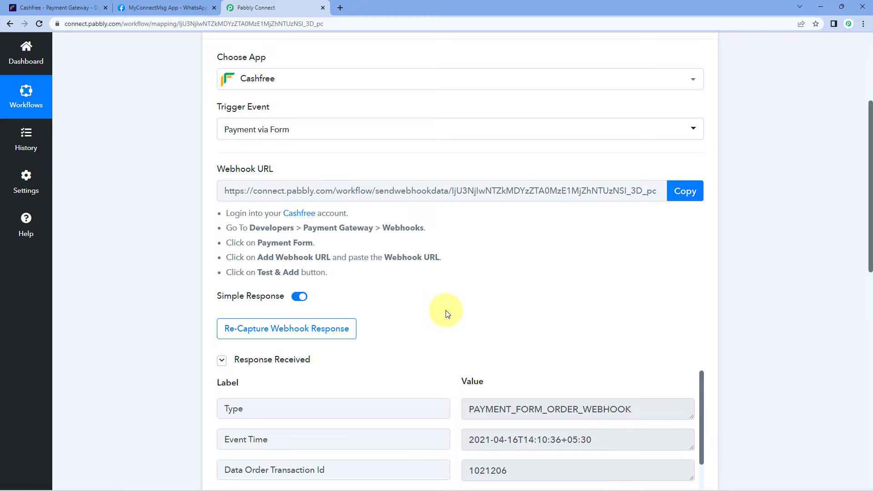
click(285, 328)
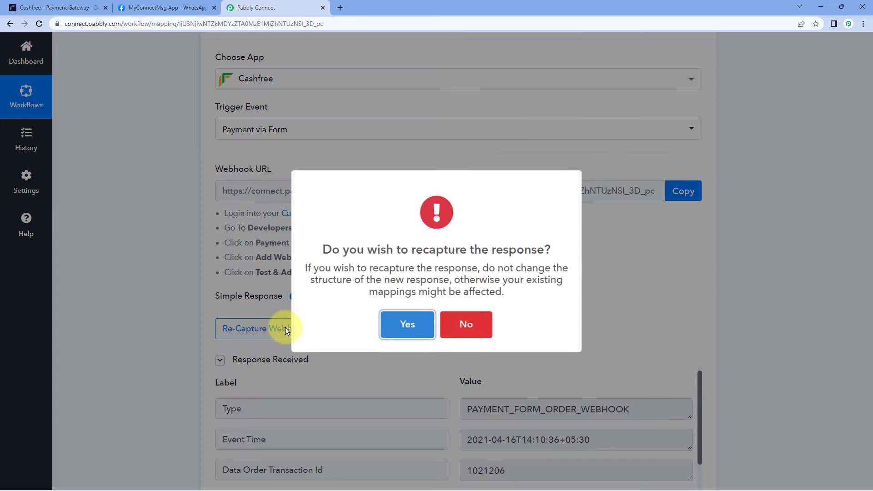
click(400, 326)
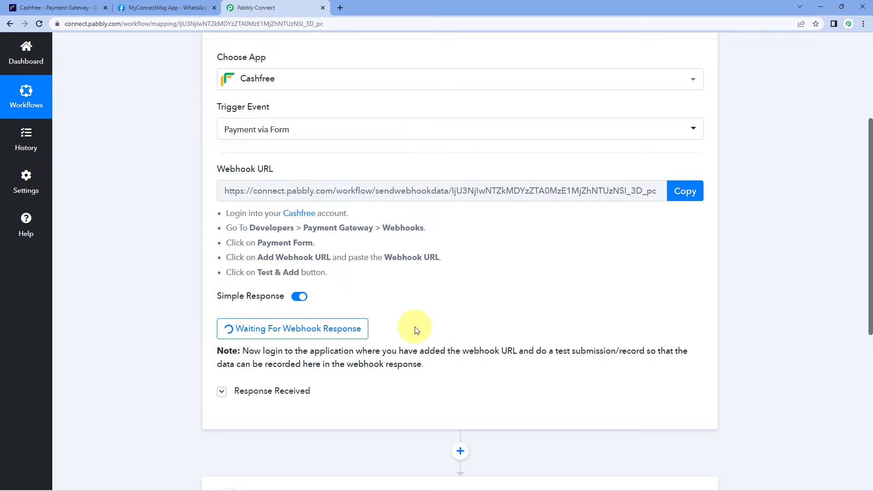
Add the Pabbly payment-form webhook in Cashfree and copy the test payment form's URL.
click(62, 6)
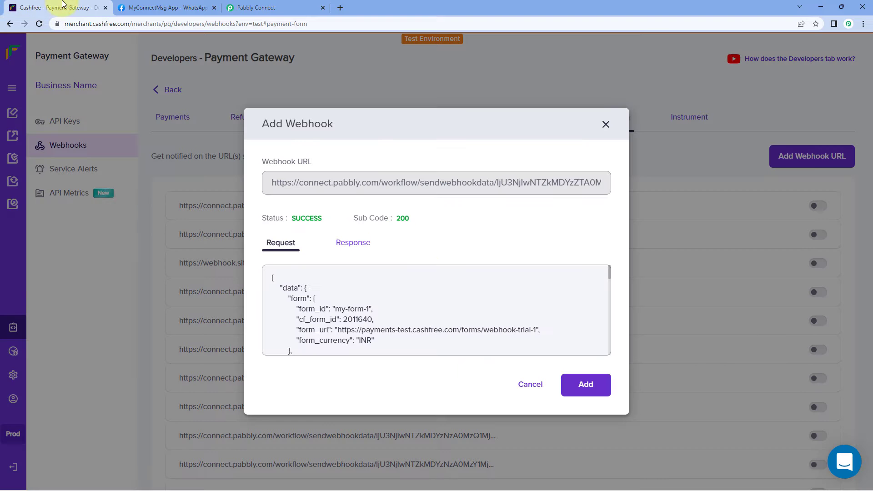
click(586, 385)
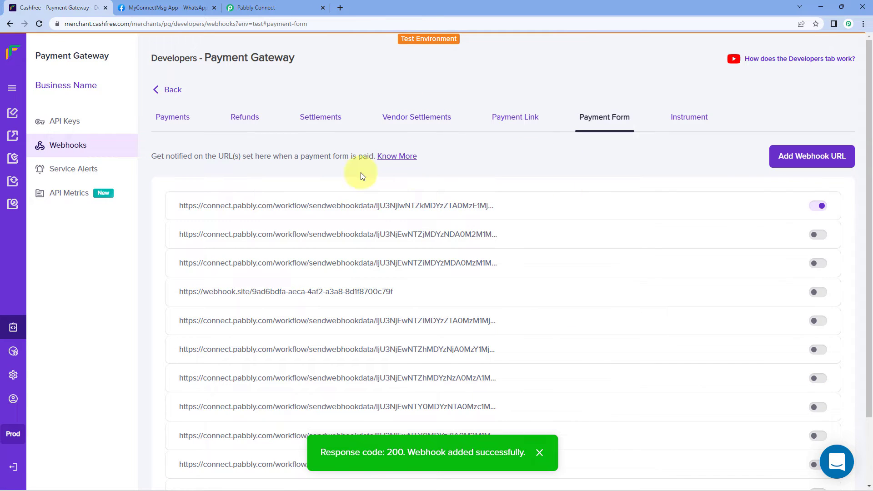
click(20, 117)
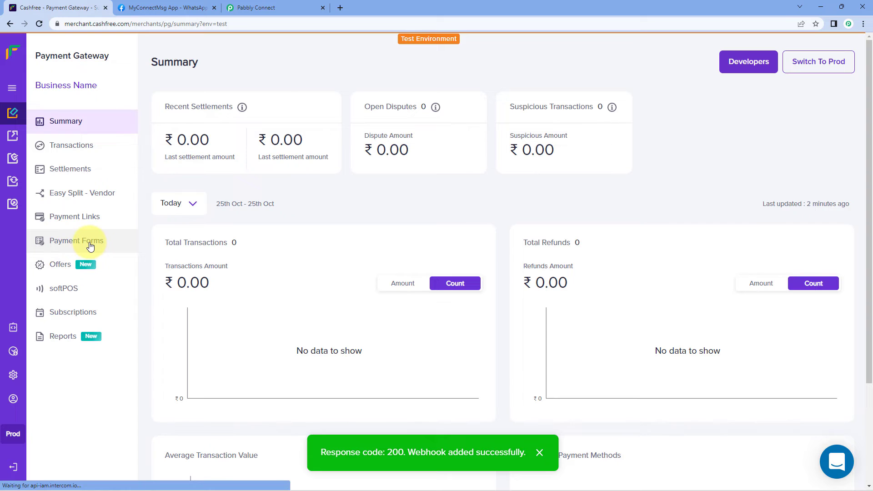
click(90, 246)
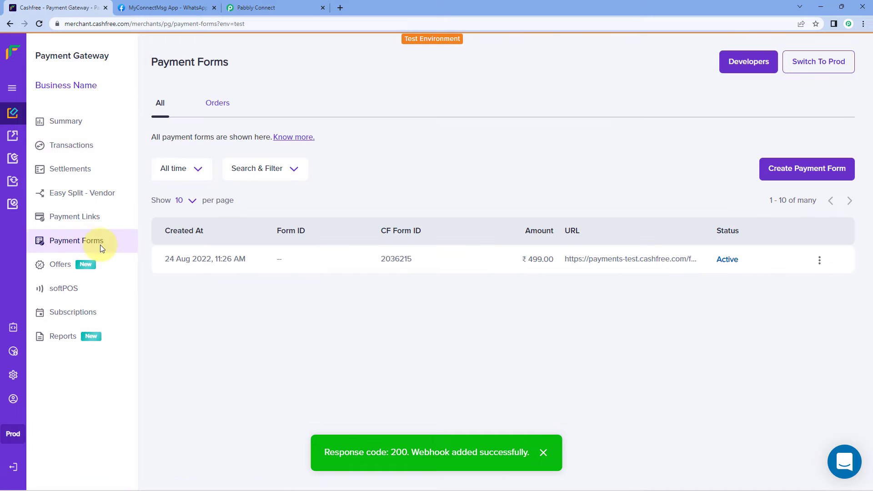
click(701, 264)
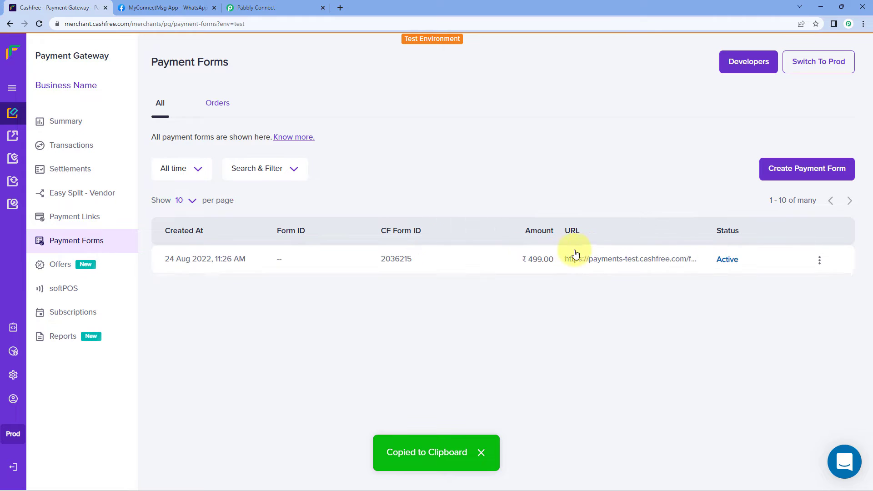
click(342, 7)
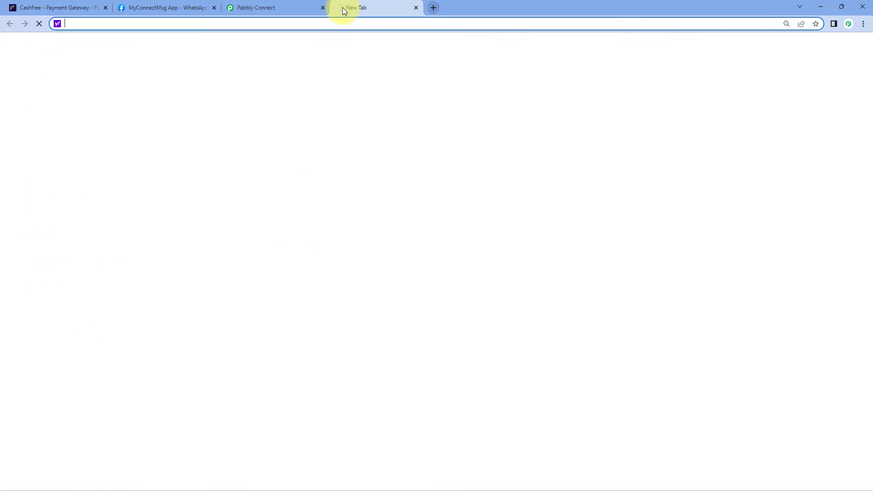
Load the copied payment form link, showing the PHP Course item.
key(ctrl+v)
key(Return)
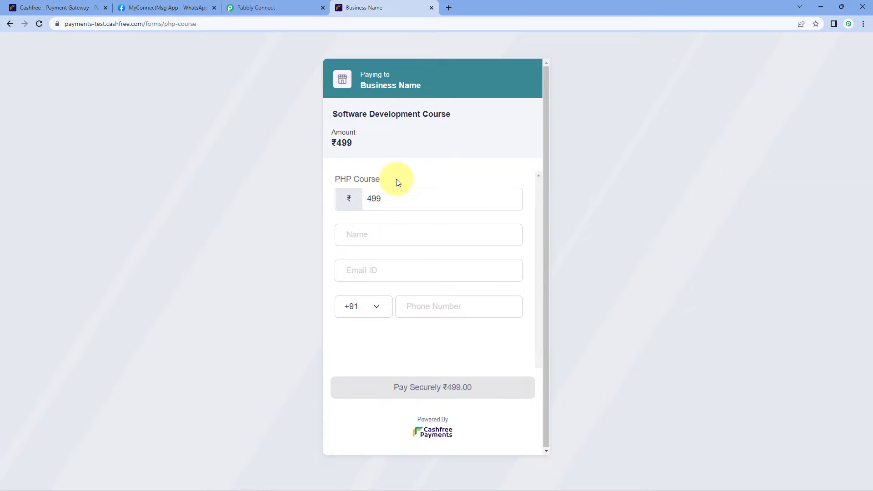
drag(396, 182, 319, 179)
click(319, 179)
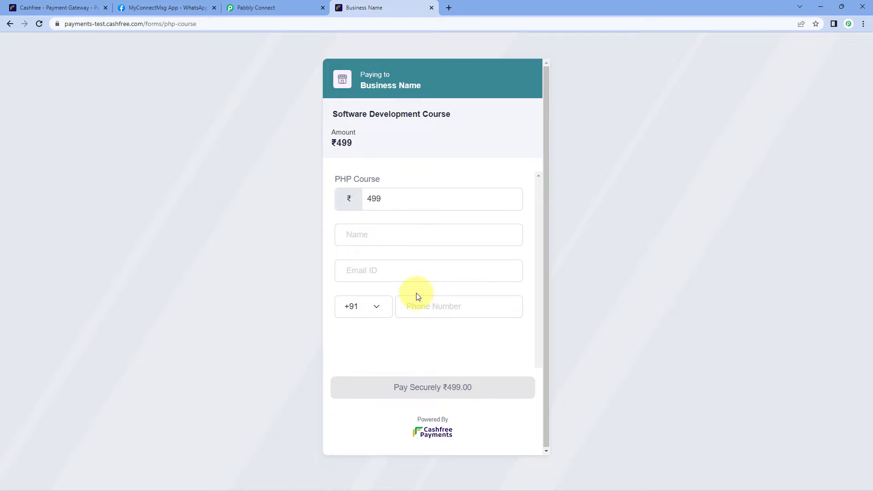
Fill in a dummy buyer name, e-mail and phone number, then submit the ₹499 payment.
click(397, 238)
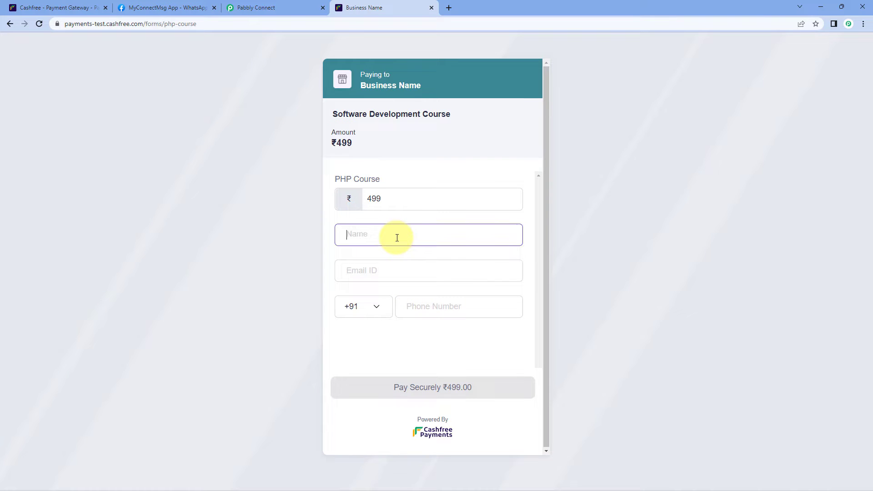
text(Dummy Name)
key(Tab)
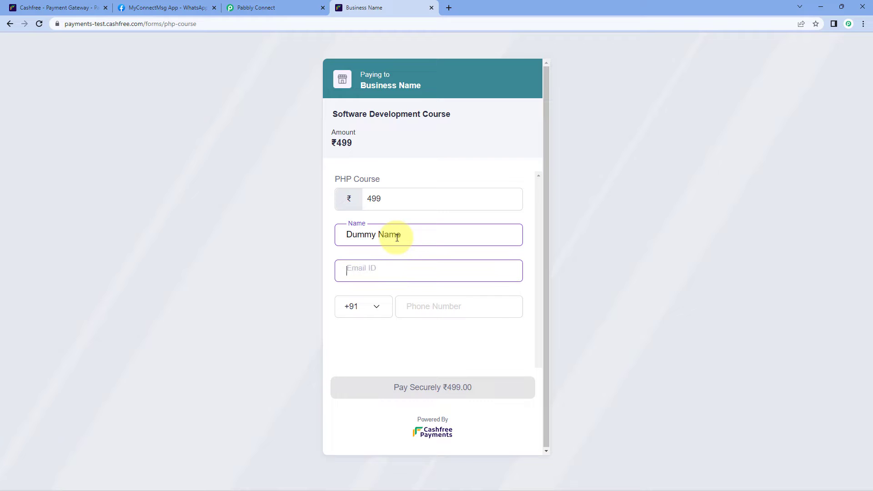
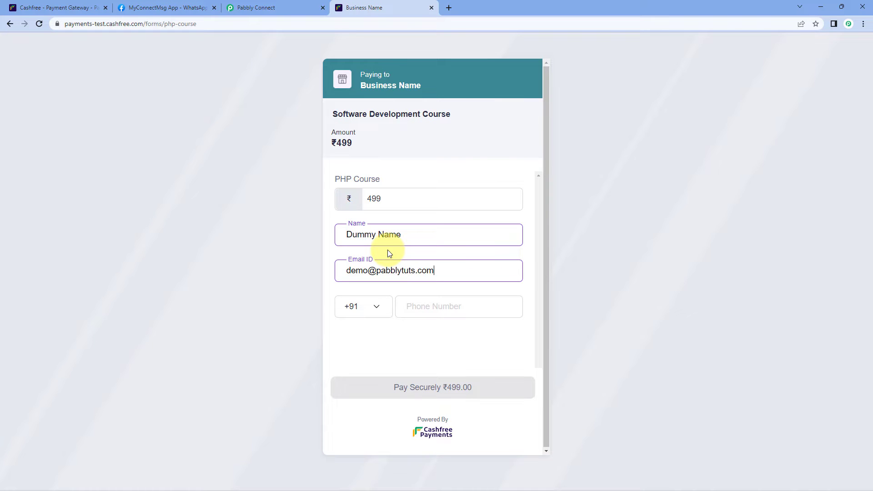
click(425, 304)
text(XXXXXXXX)
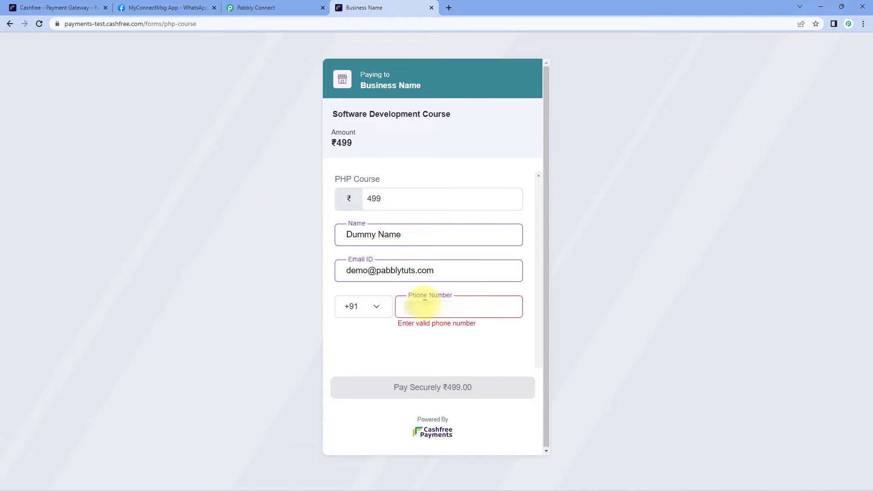
text(XX)
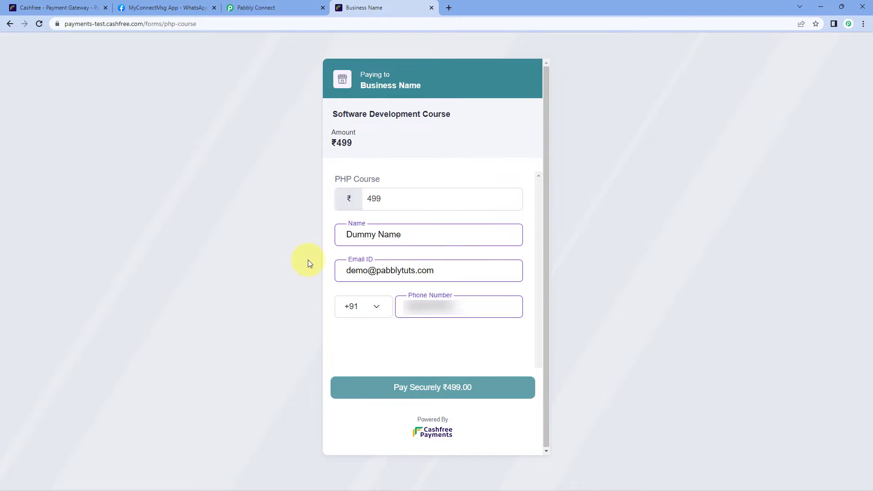
click(423, 395)
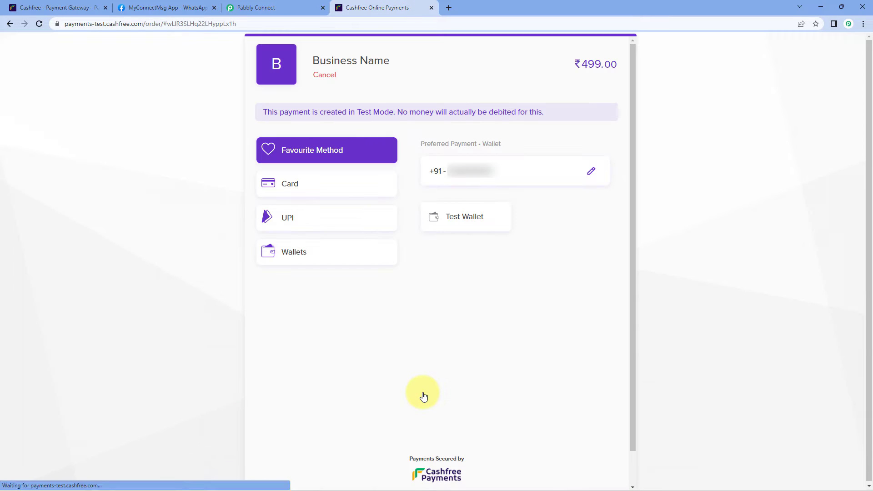
Pay by card using the Visa test card, declining to save the card.
click(312, 191)
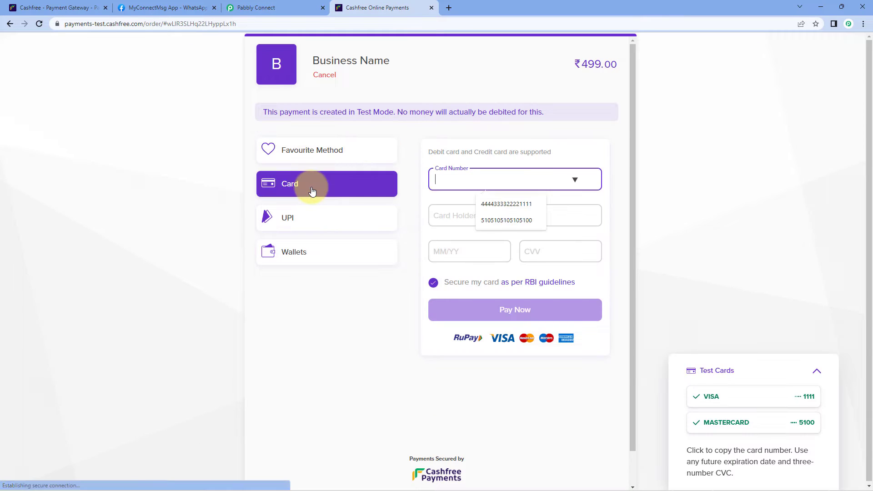
mouse_move(760, 387)
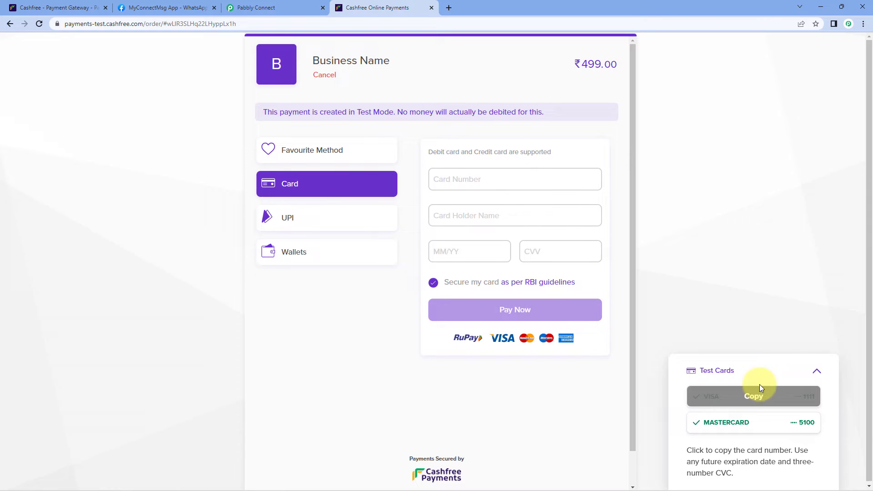
click(726, 397)
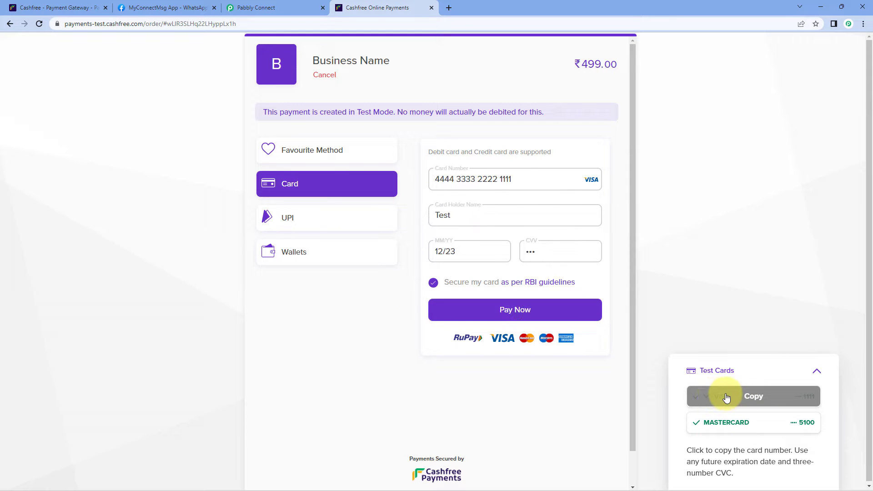
click(487, 312)
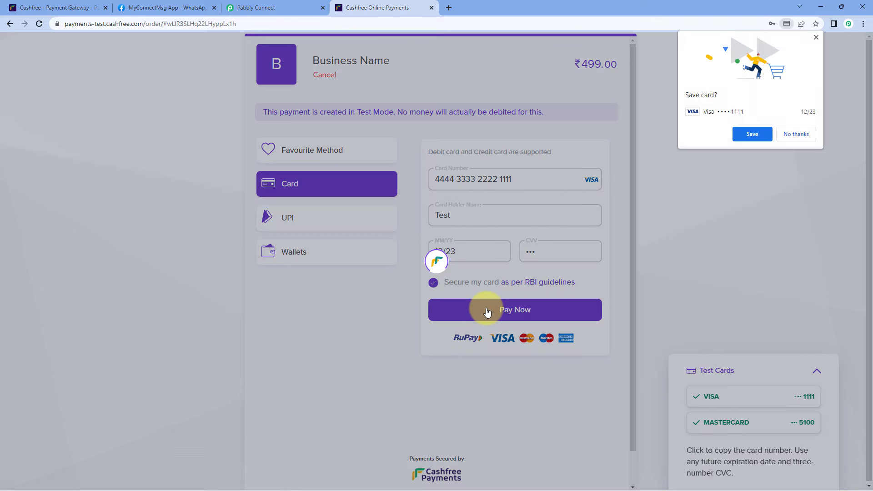
click(788, 135)
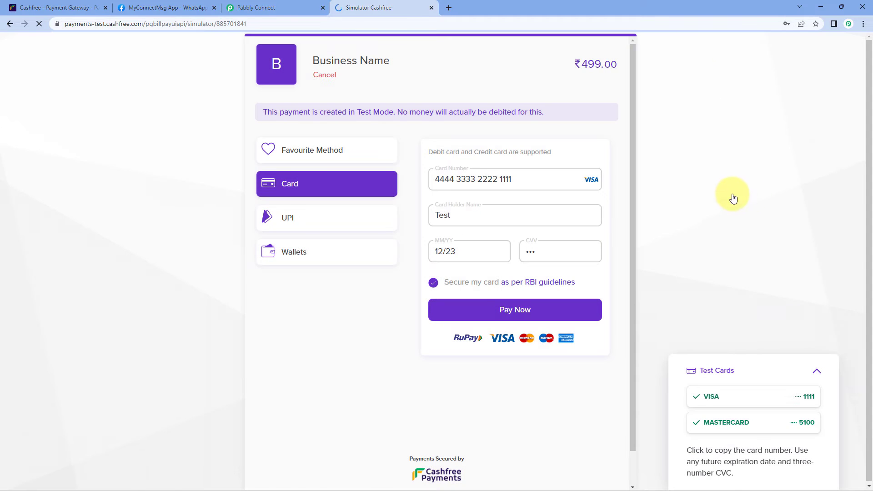
scroll(445, 323, down, 3)
click(479, 286)
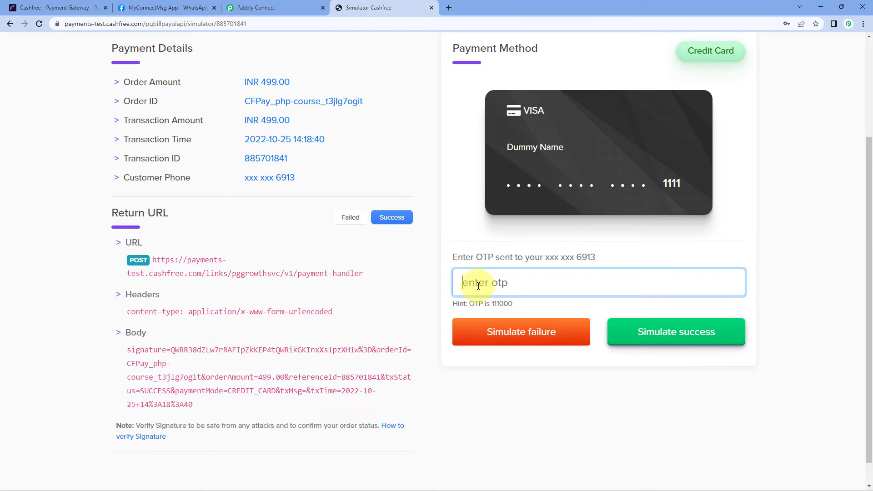
text(111000)
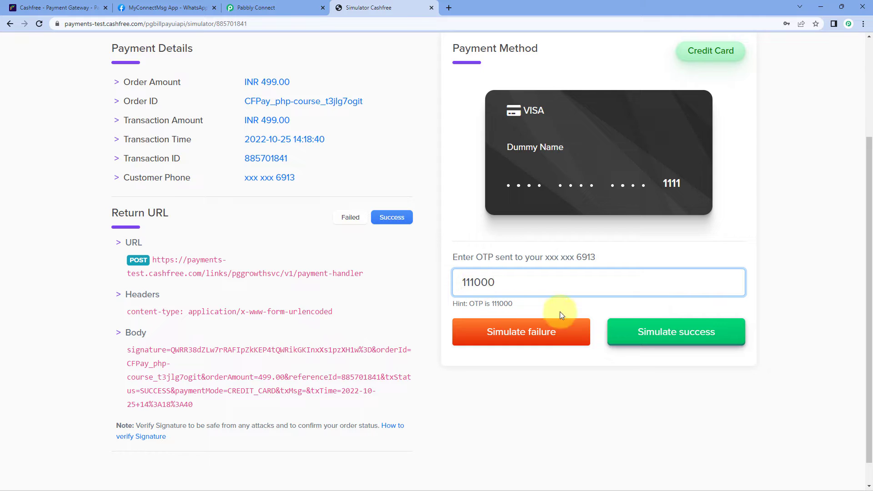
click(655, 337)
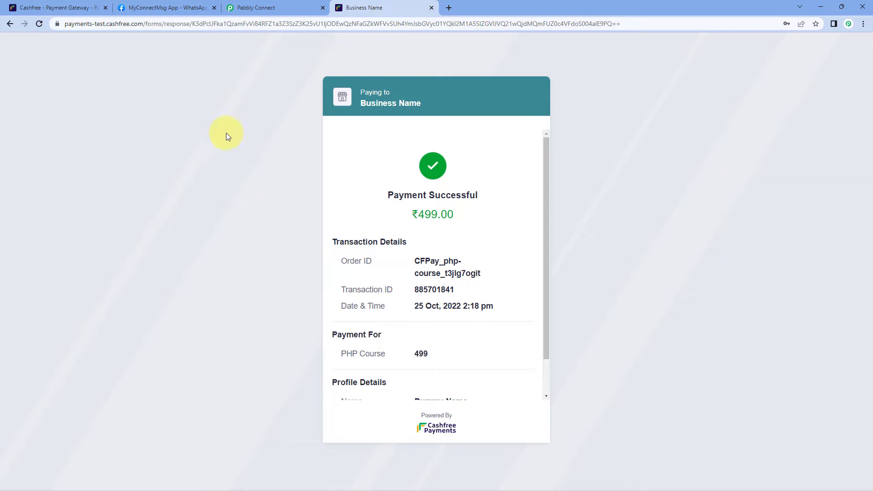
Review the captured Event Time, Transaction Id 885701841 and Order Amount 499.00.
click(273, 7)
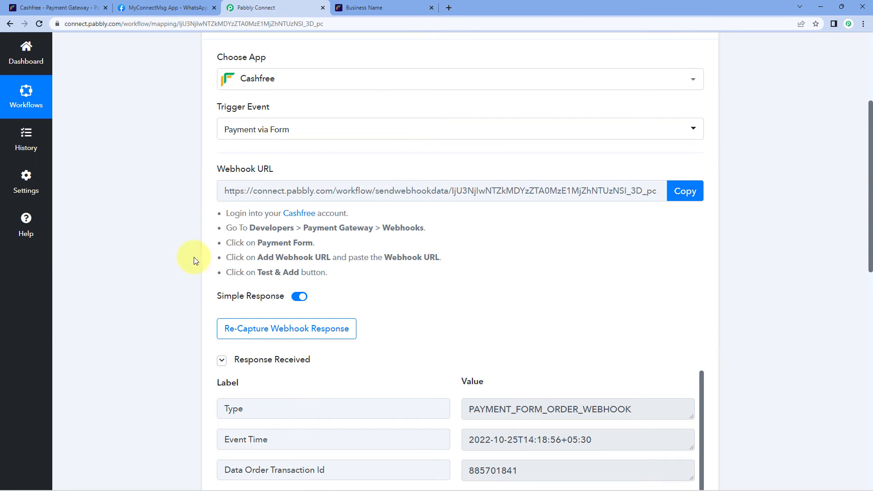
scroll(191, 280, down, 4)
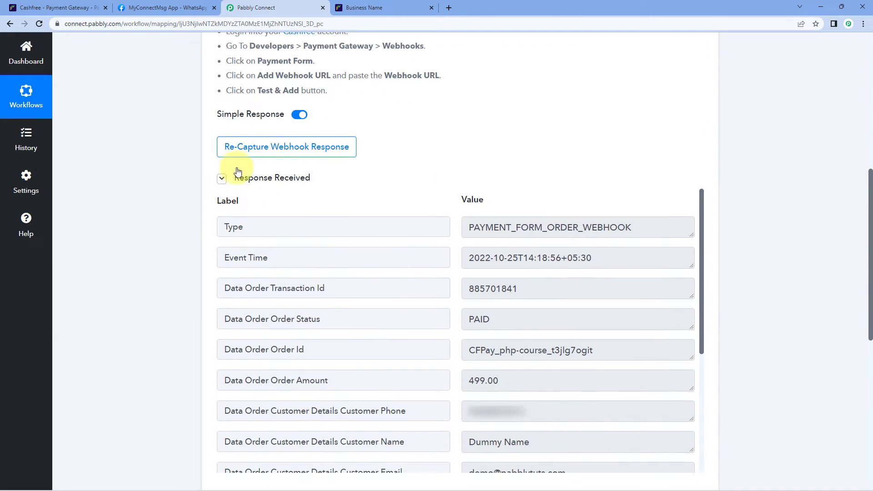
scroll(423, 176, down, 1)
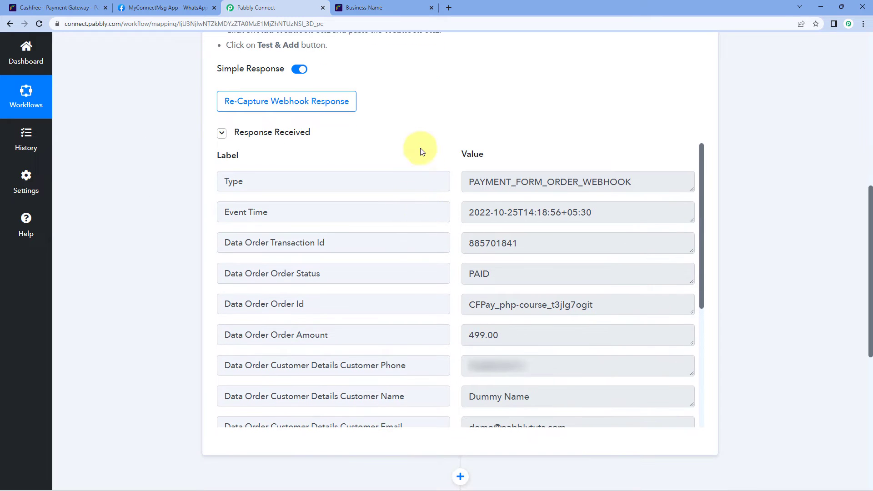
drag(470, 216, 628, 216)
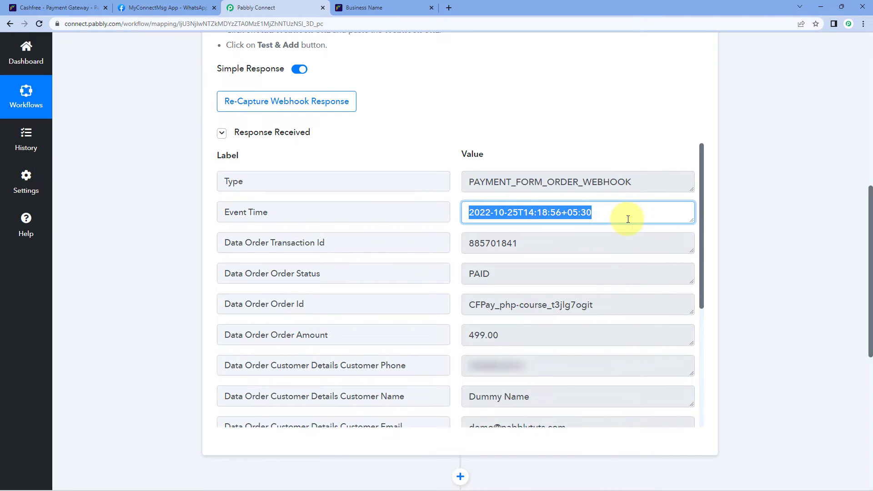
click(619, 214)
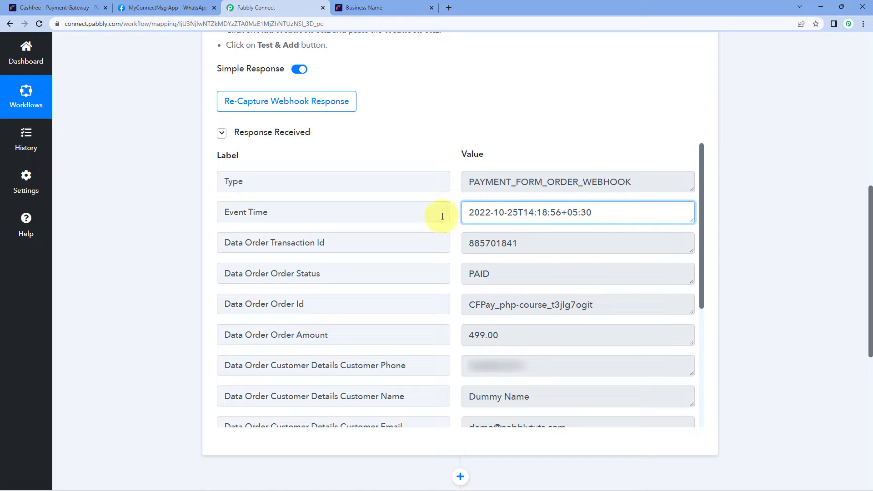
drag(594, 250, 404, 266)
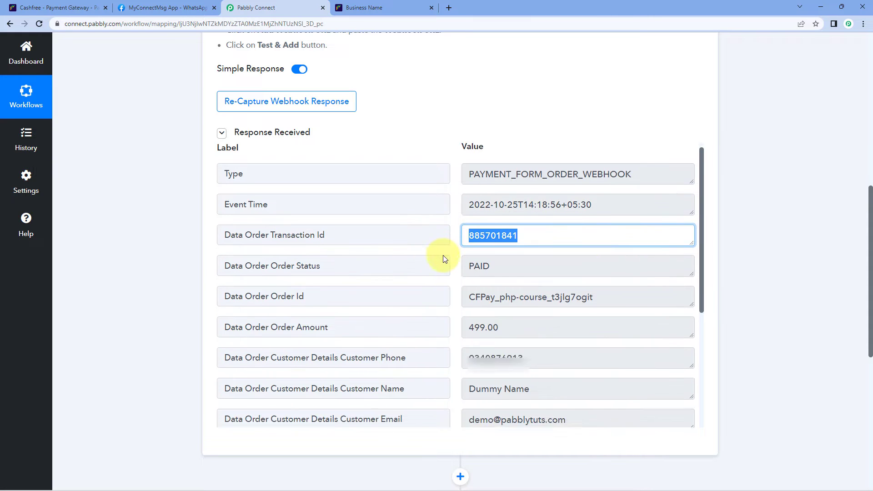
scroll(446, 251, down, 2)
drag(530, 248, 467, 244)
click(455, 234)
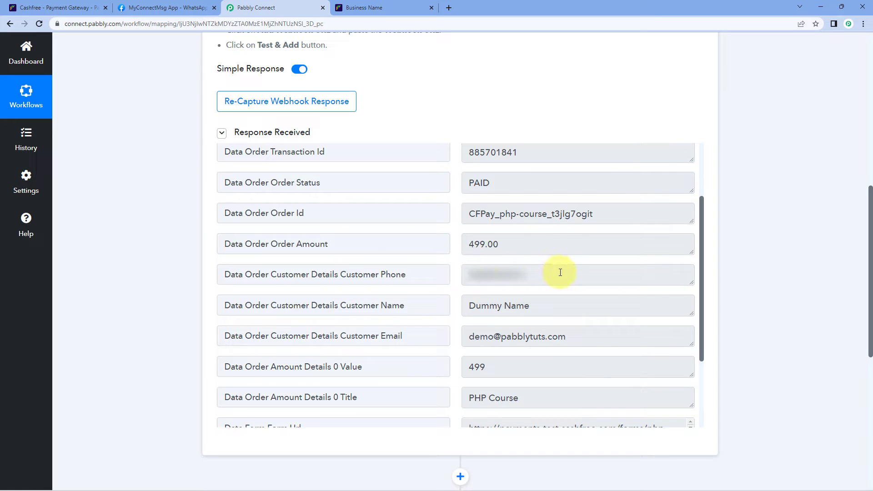
Review the captured customer phone, name, email and PHP Course title values.
drag(559, 273, 458, 260)
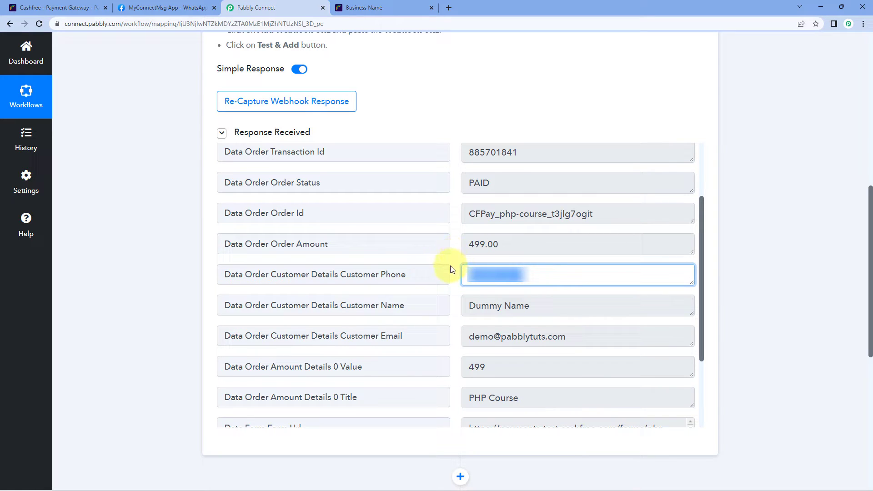
drag(552, 305, 433, 308)
drag(596, 335, 392, 335)
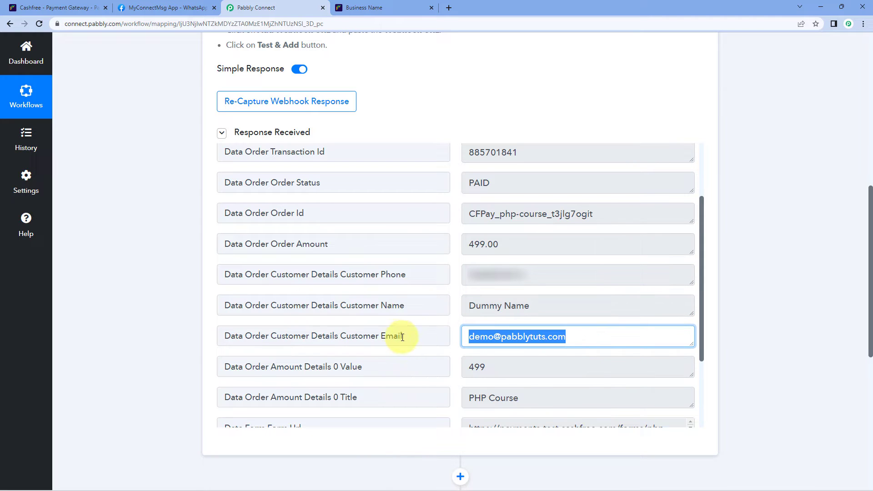
click(522, 399)
drag(522, 399, 445, 288)
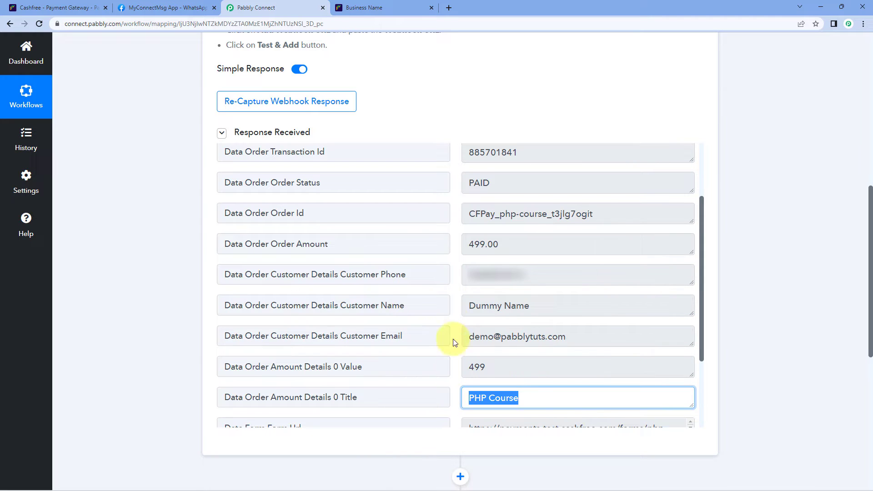
click(454, 305)
Review the captured Data Form Form Url value holding the payment form link.
scroll(454, 291, down, 2)
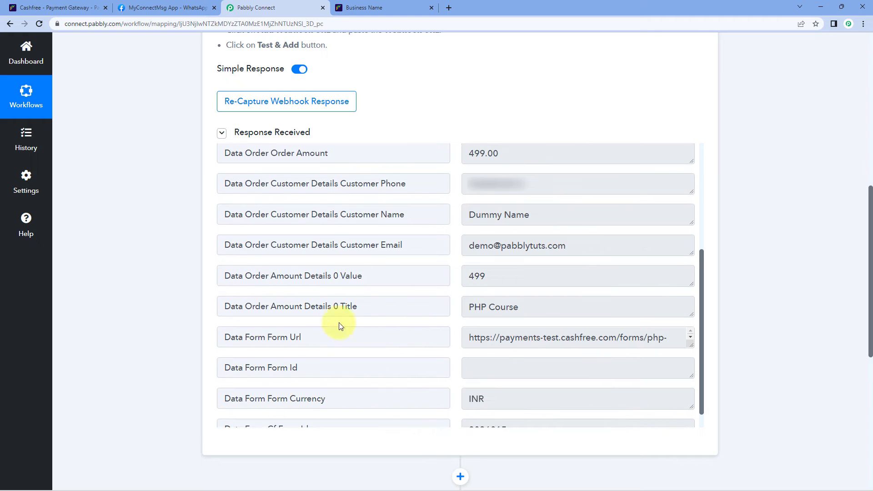
click(446, 335)
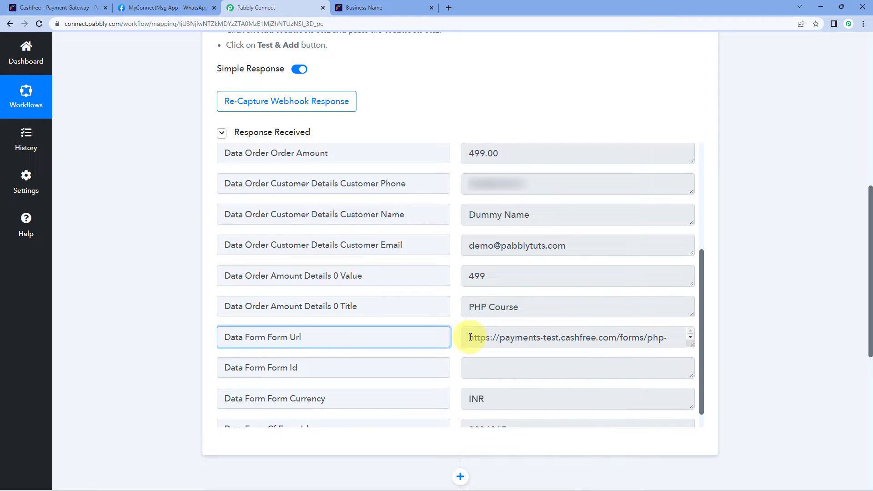
drag(470, 337, 692, 340)
click(487, 328)
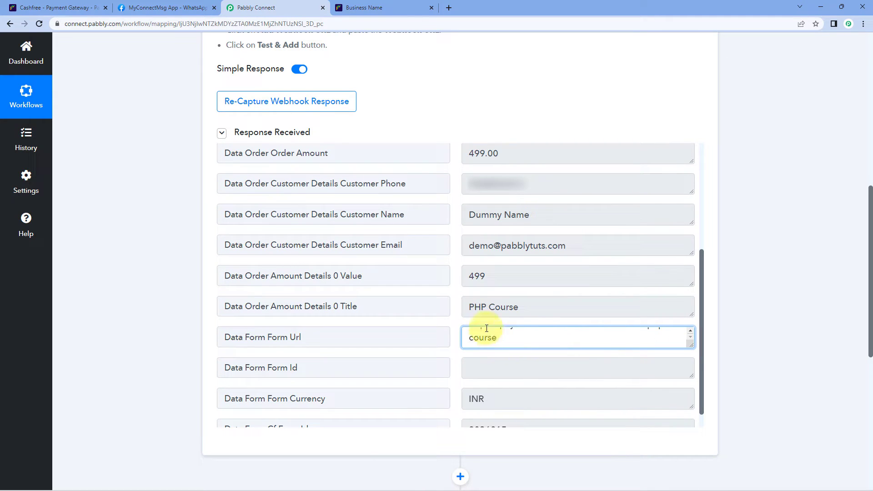
click(453, 296)
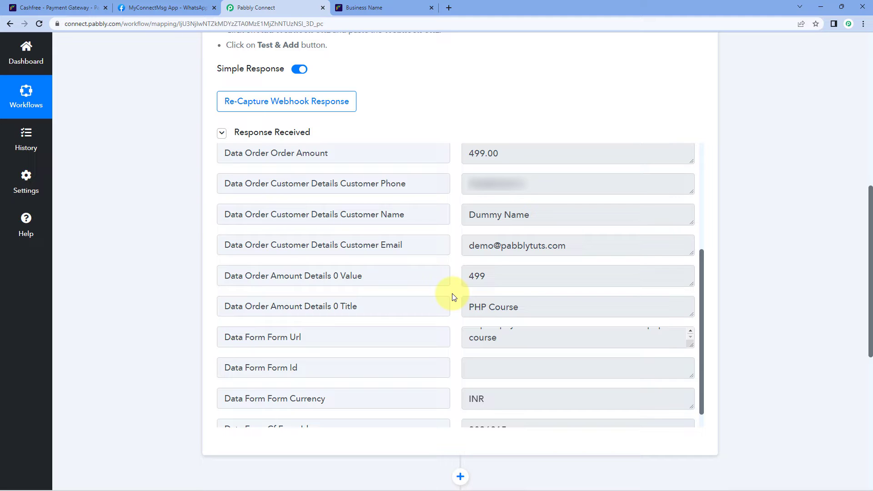
scroll(498, 335, up, 1)
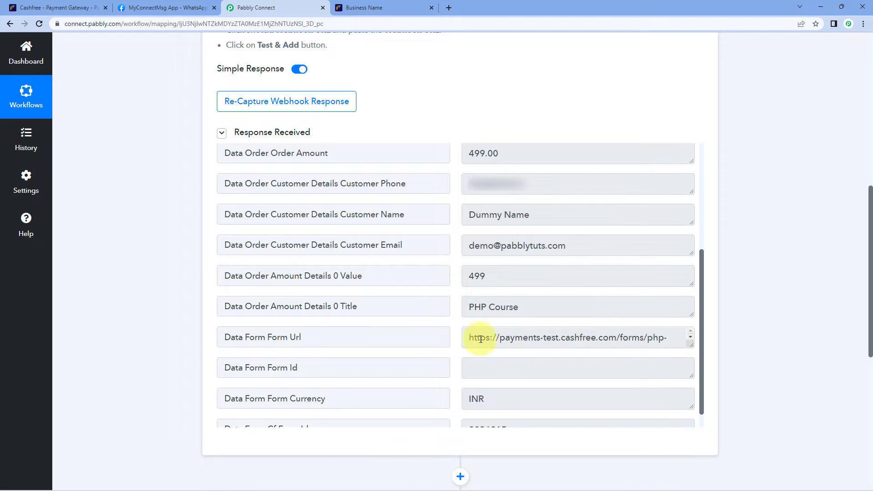
drag(471, 335, 515, 343)
click(515, 343)
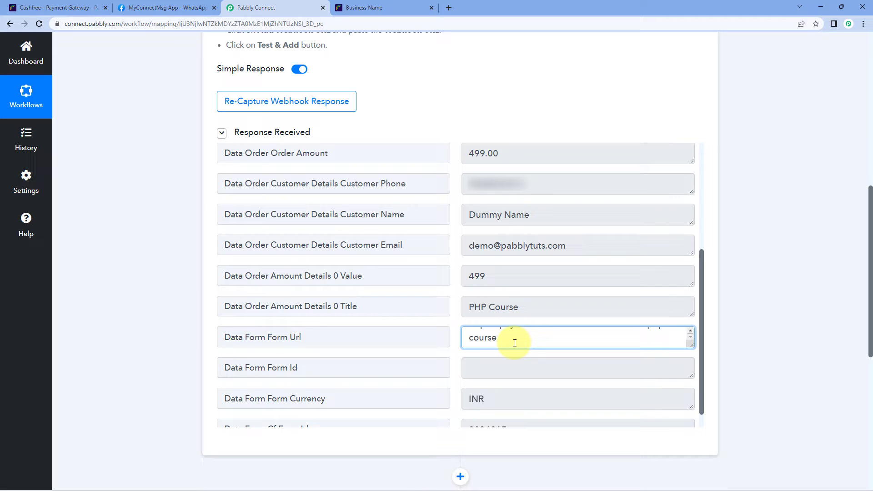
scroll(515, 343, up, 3)
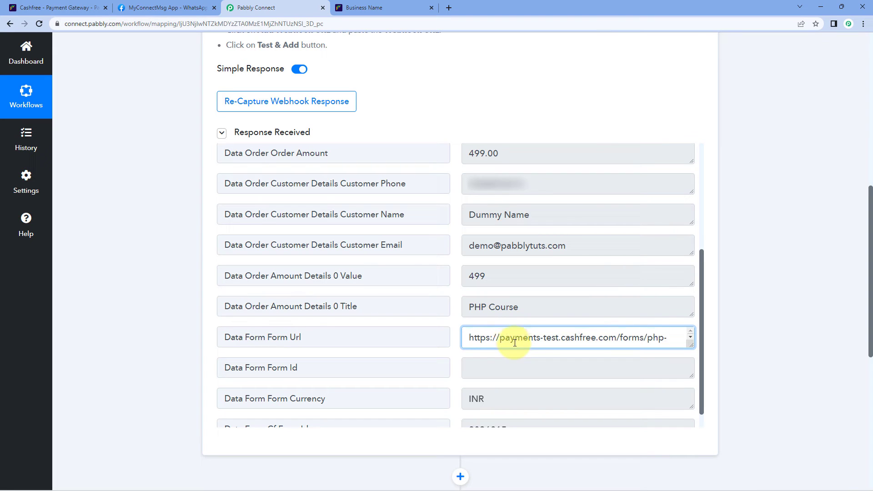
click(454, 324)
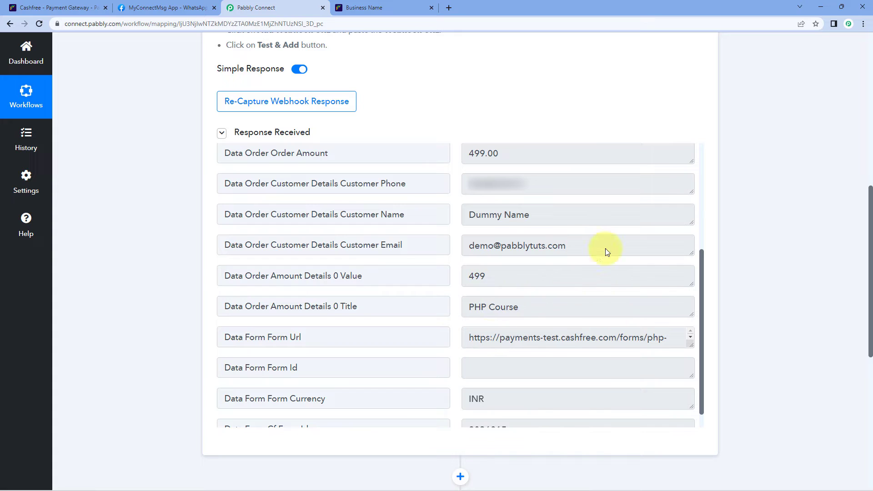
drag(533, 307, 468, 335)
click(468, 338)
click(522, 341)
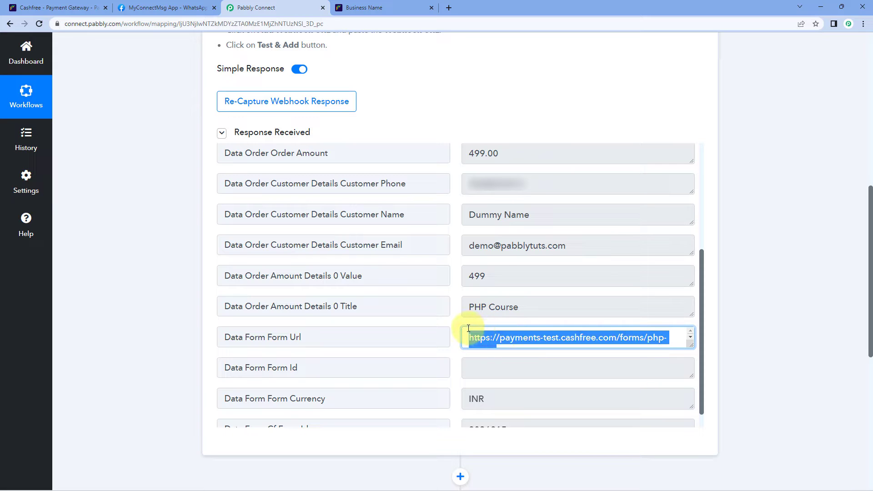
click(387, 5)
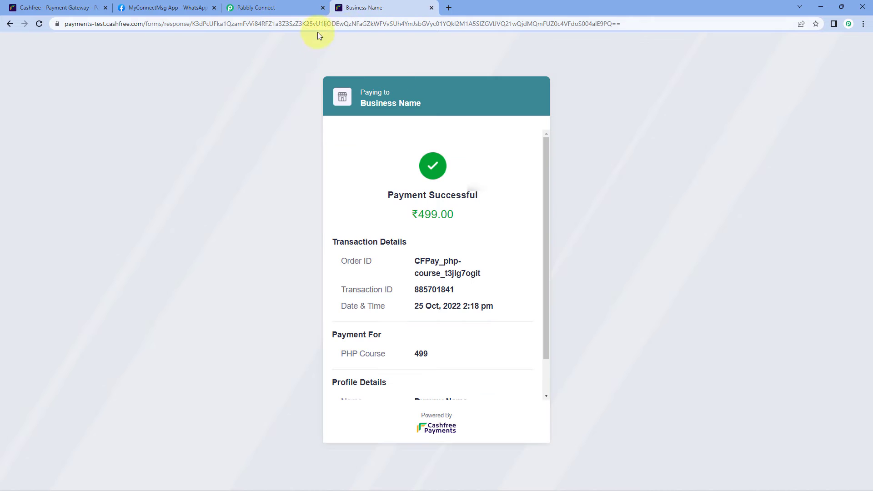
click(296, 5)
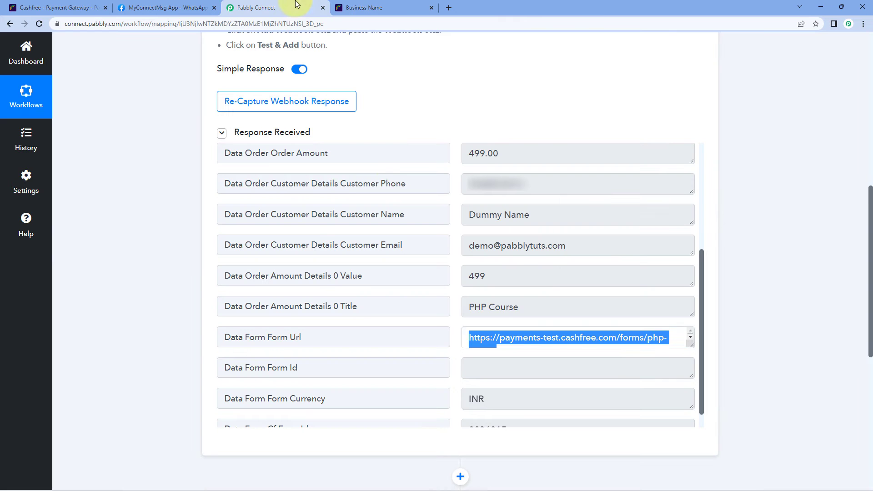
click(457, 172)
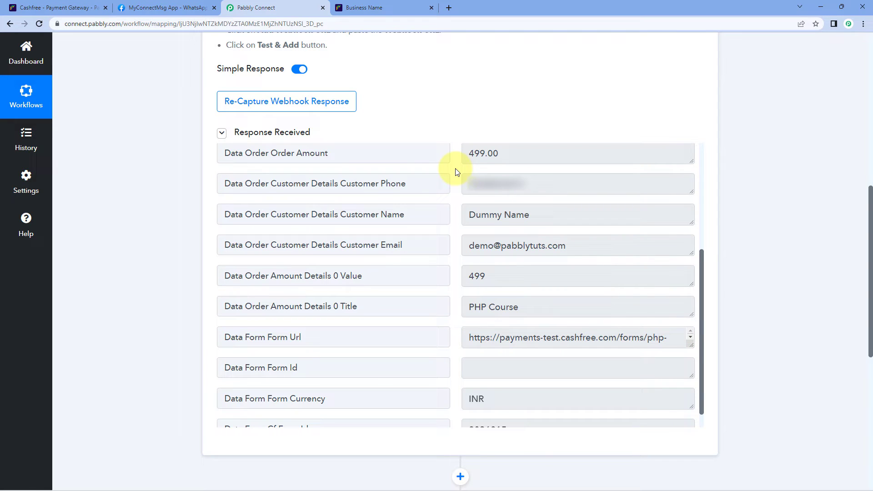
drag(528, 304, 507, 345)
click(479, 337)
click(465, 337)
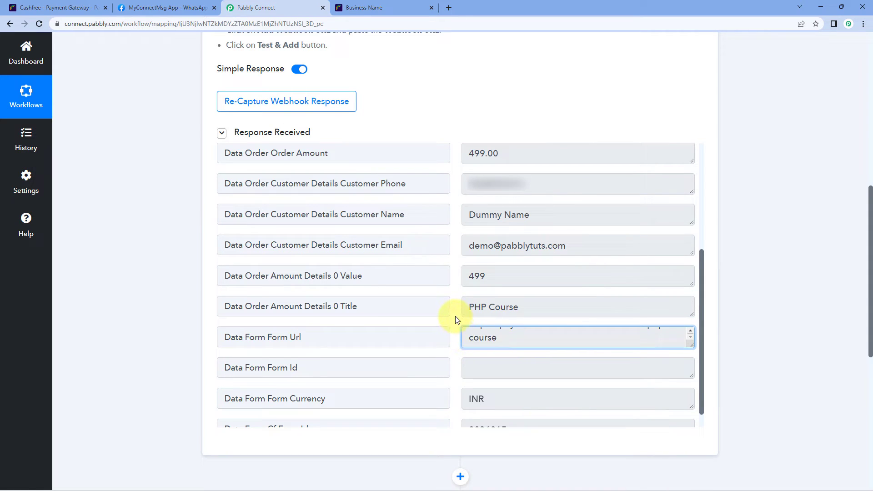
click(457, 320)
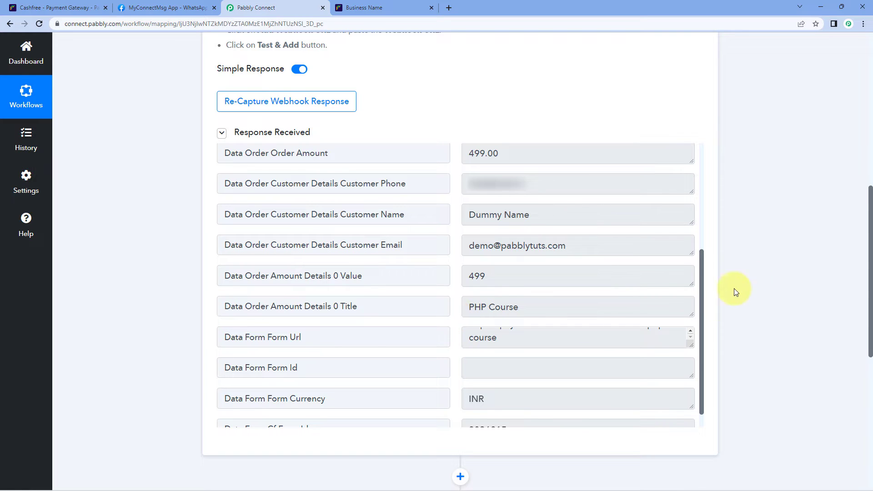
Choose Filter by Pabbly for step 2, giving a default Equal to condition.
scroll(749, 272, down, 6)
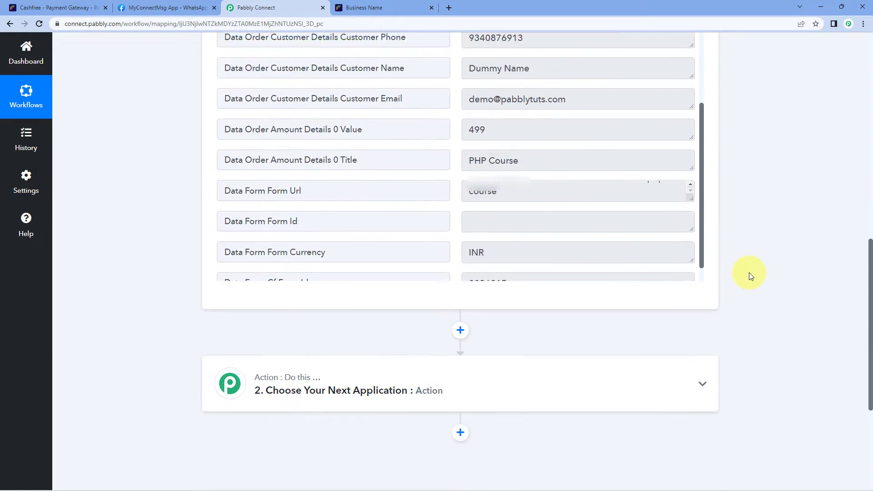
scroll(749, 272, down, 1)
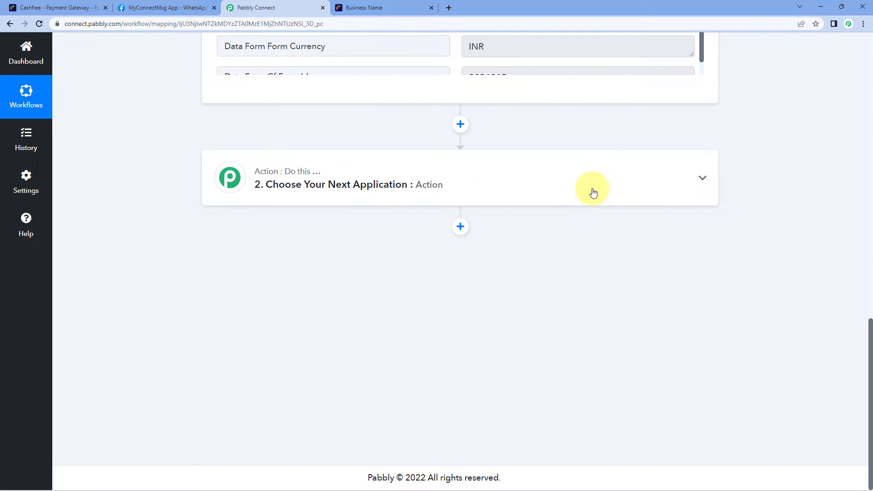
click(361, 172)
scroll(164, 203, down, 1)
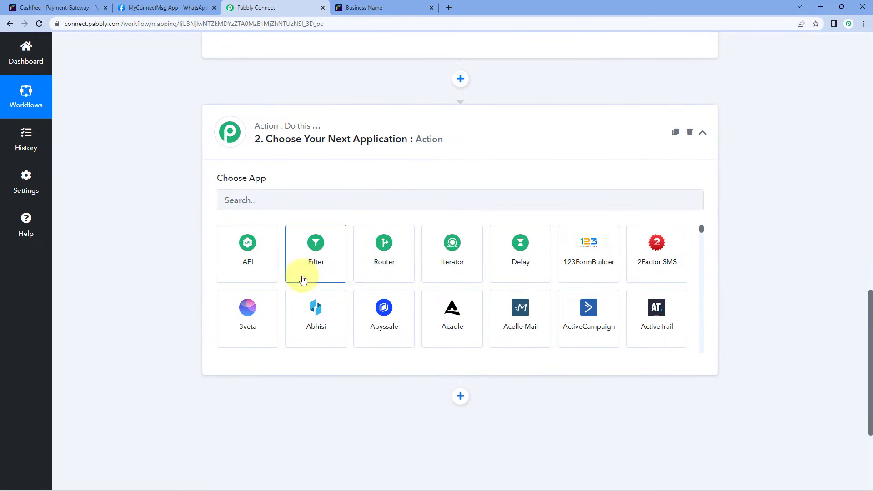
click(329, 257)
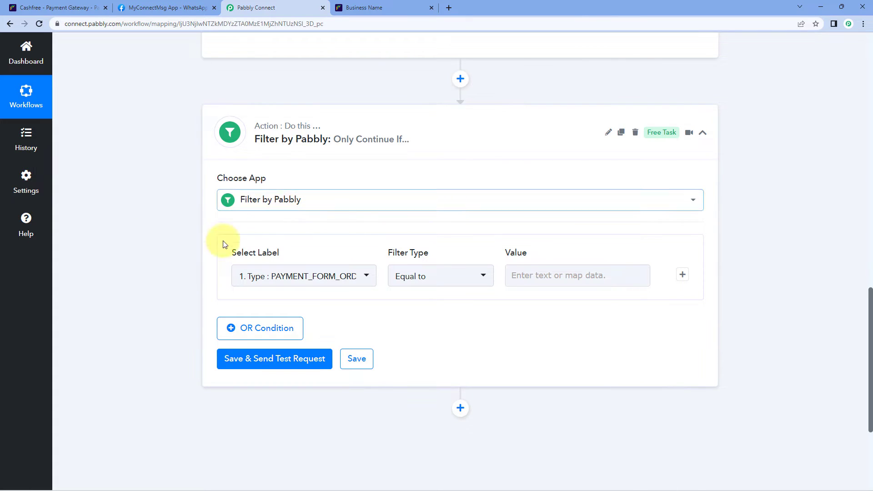
Set the filter label to Data Form Form Url from 1. Cashfree: Payment via Form.
click(361, 278)
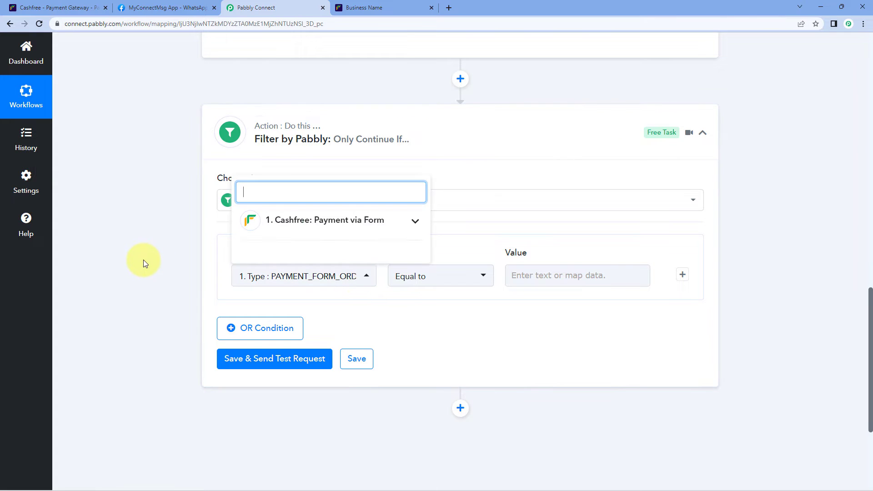
scroll(144, 261, down, 1)
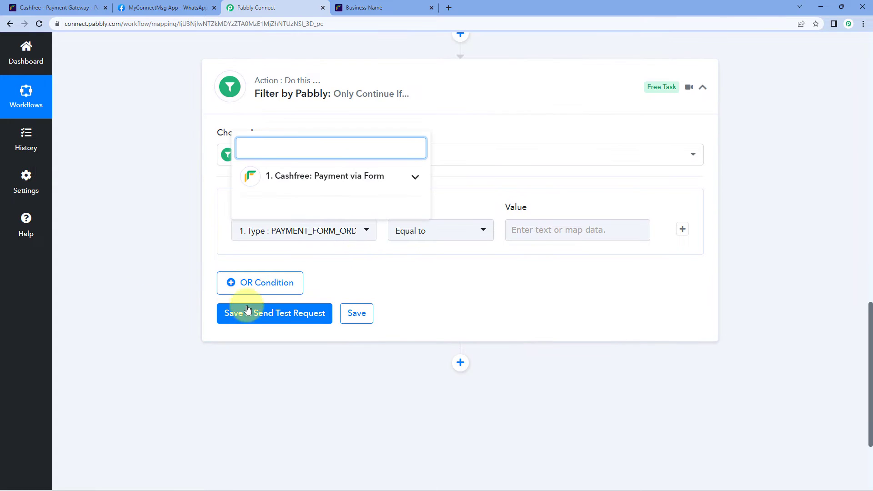
click(414, 183)
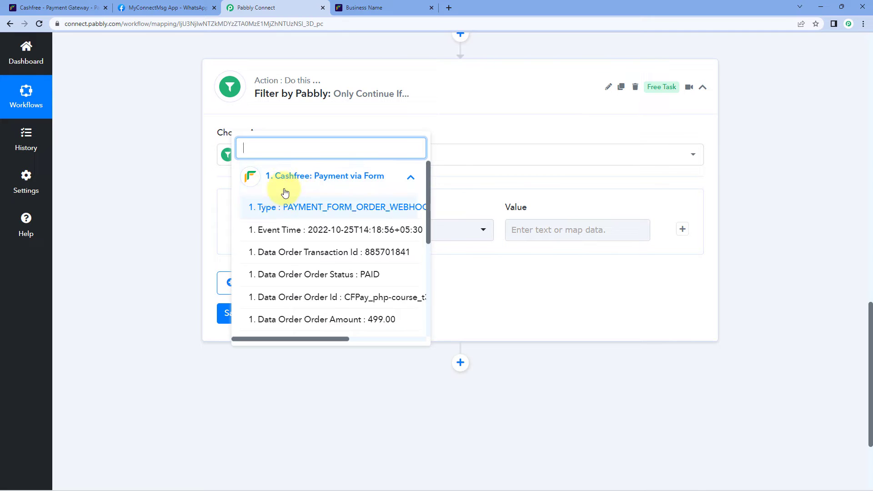
click(395, 8)
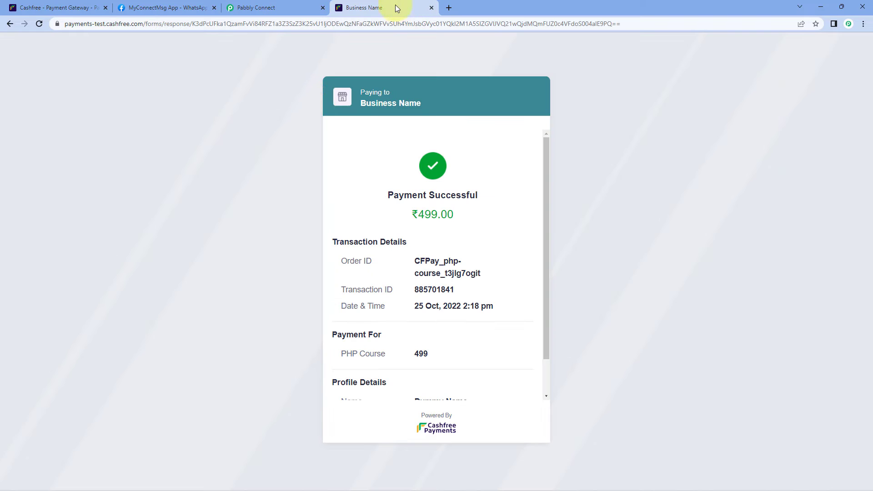
click(287, 7)
scroll(306, 267, down, 2)
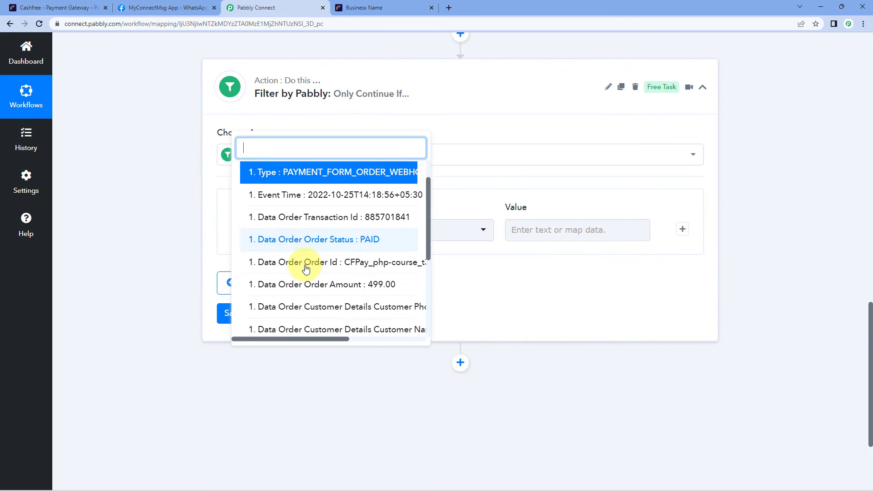
scroll(305, 270, down, 4)
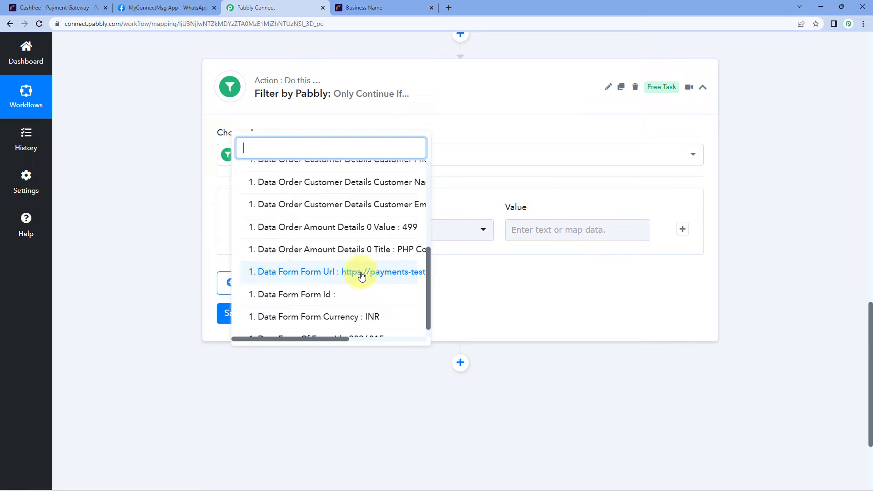
click(314, 277)
click(210, 220)
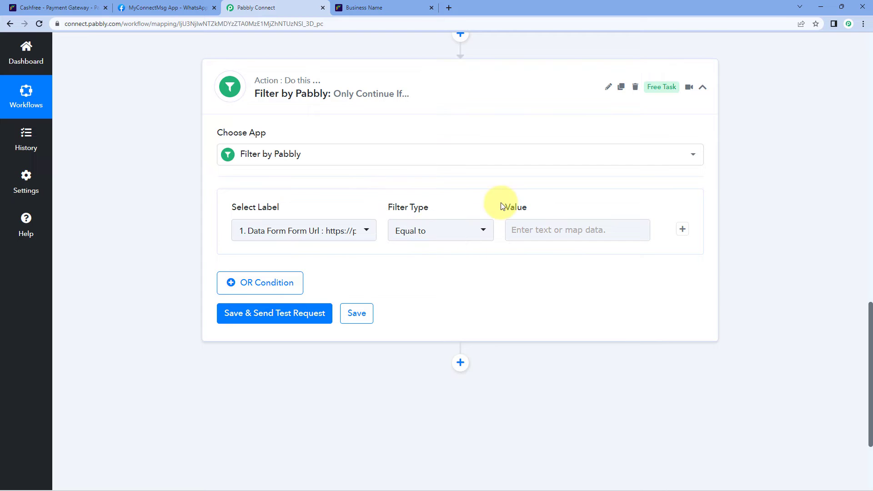
scroll(555, 206, up, 5)
scroll(555, 206, up, 1)
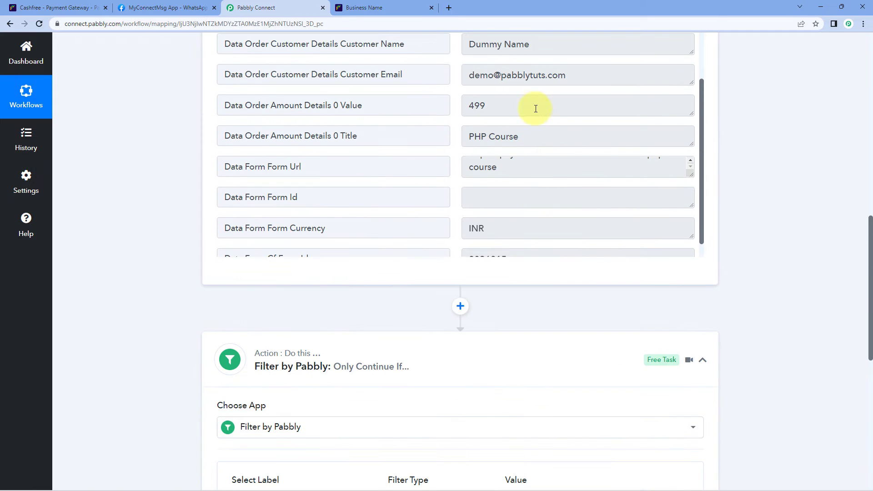
click(518, 173)
scroll(519, 173, up, 1)
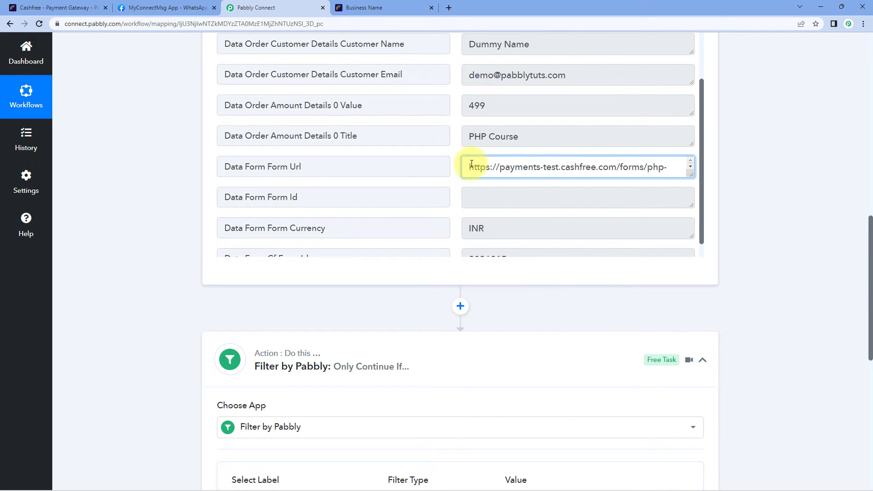
drag(471, 164, 504, 172)
key(ctrl+c)
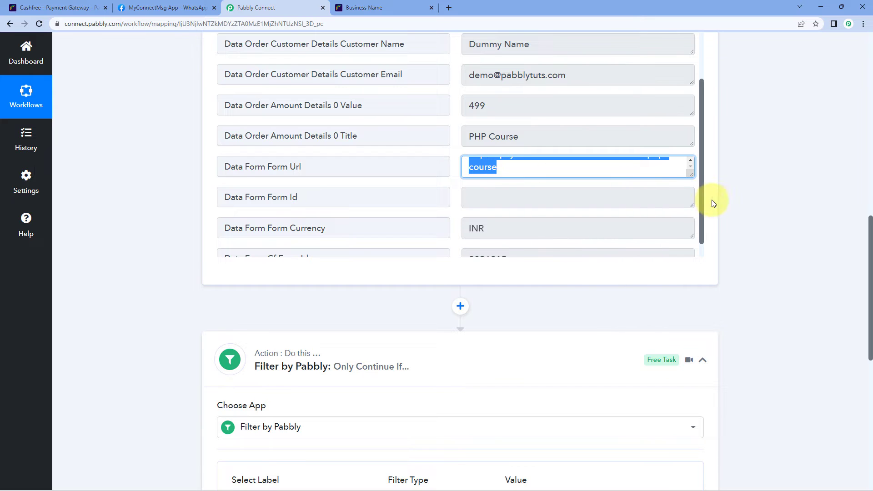
click(709, 217)
Paste the form URL into the filter's Value field, then save and test the filter.
scroll(302, 280, down, 3)
scroll(300, 279, down, 3)
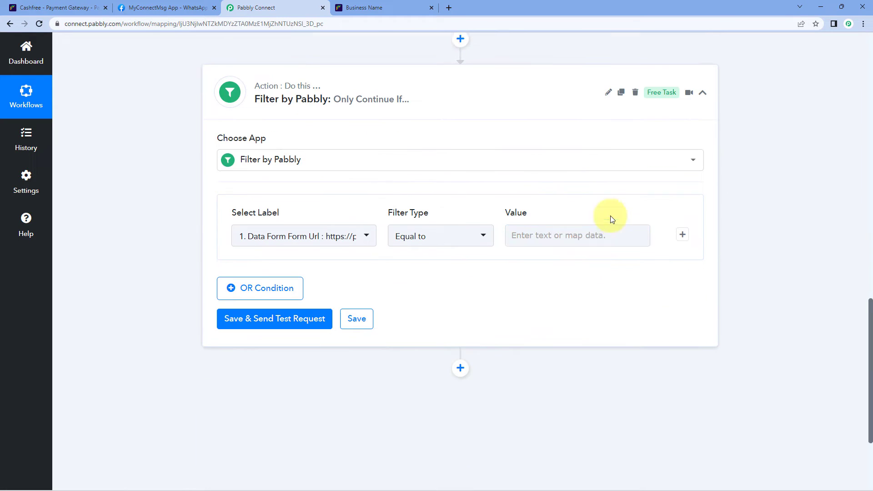
click(552, 230)
key(ctrl+v)
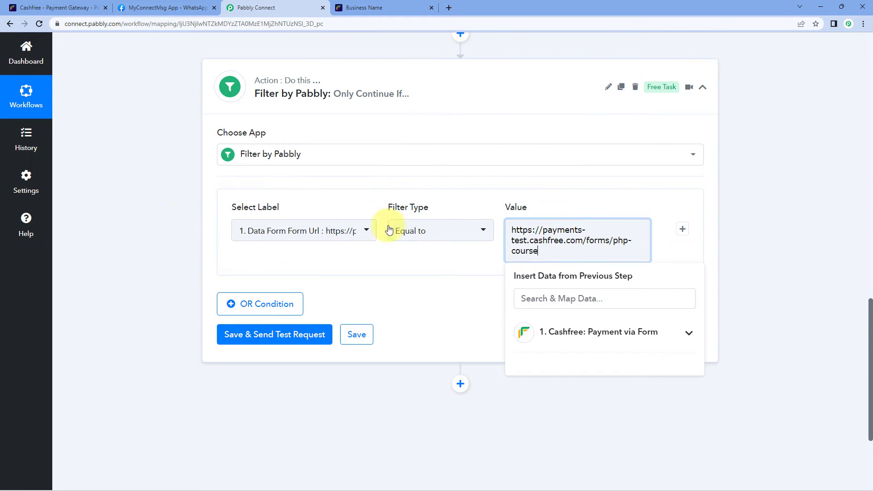
click(163, 222)
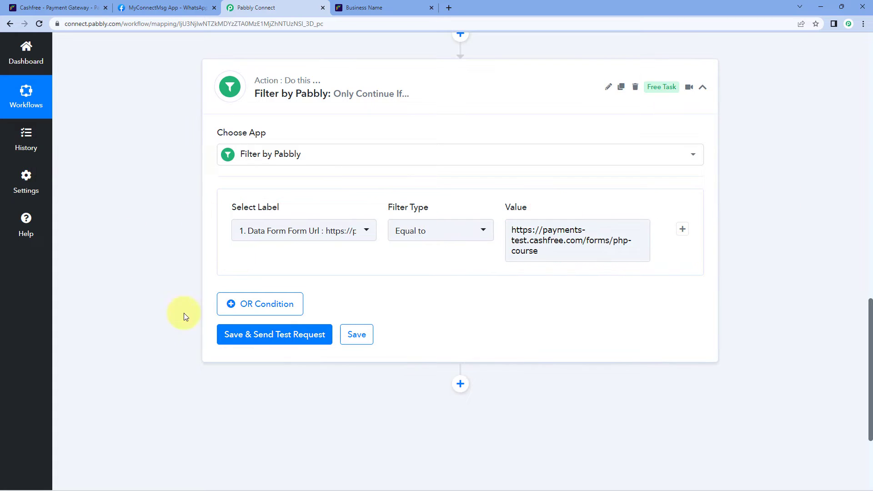
click(272, 347)
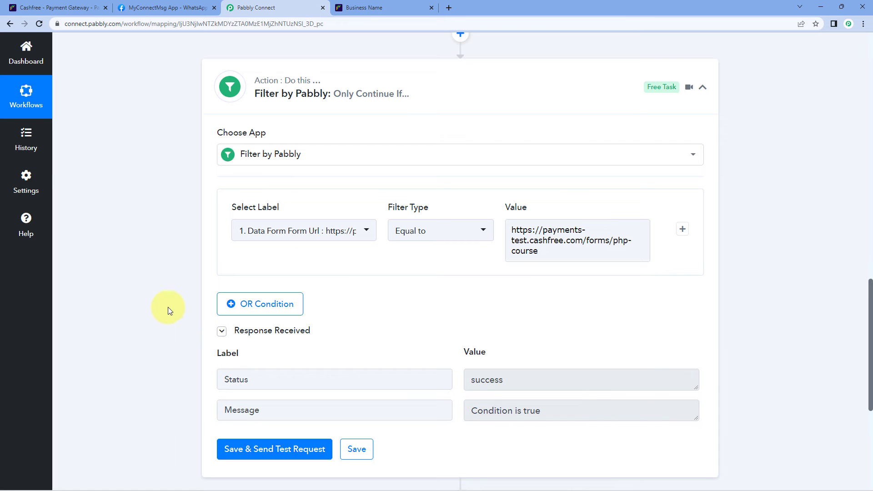
Point out the 'Condition is true' test response and the form URL in the filter value.
scroll(168, 307, down, 2)
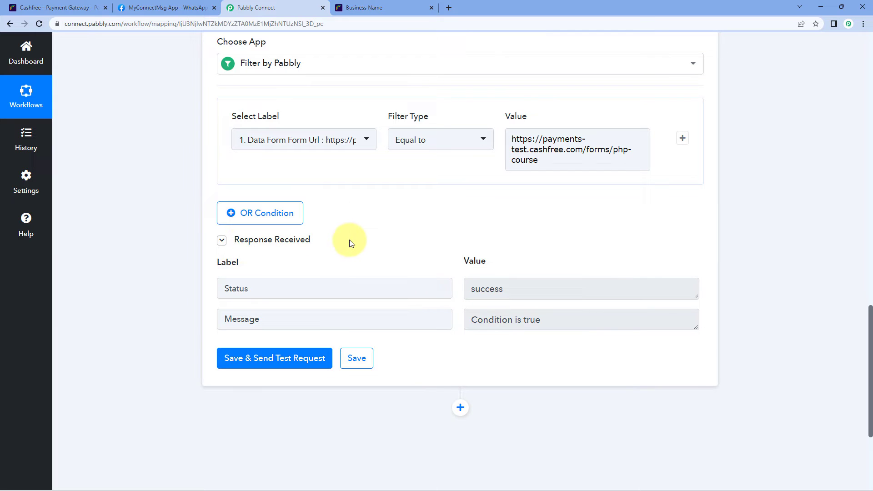
drag(587, 319, 460, 293)
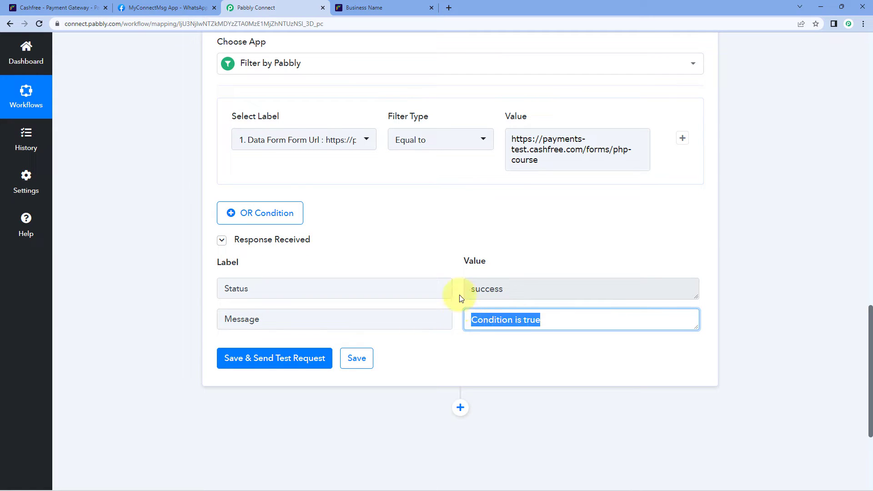
click(450, 247)
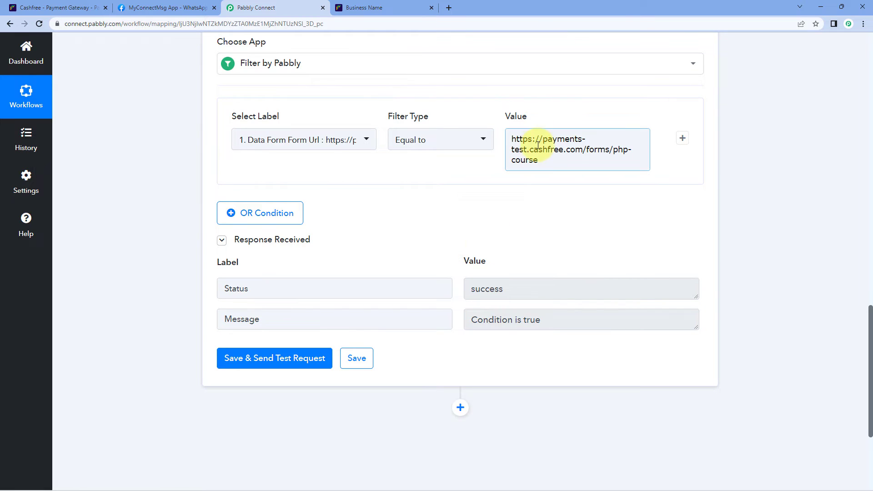
drag(539, 160, 499, 107)
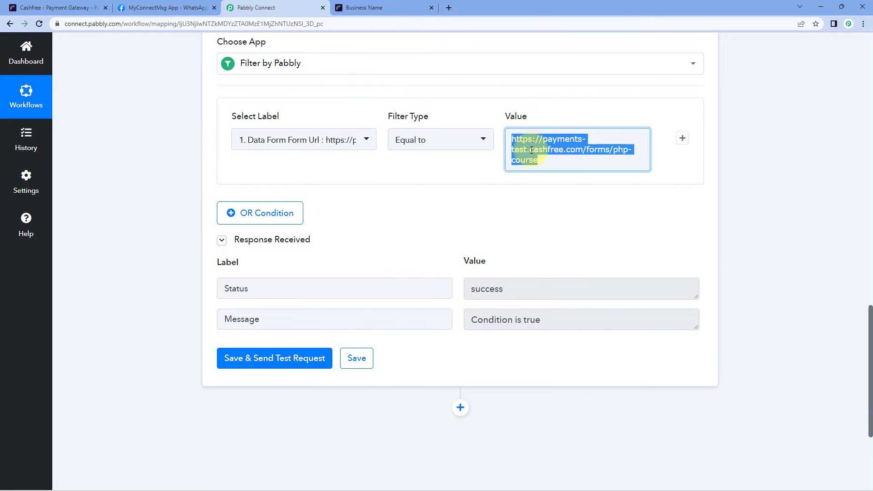
click(552, 150)
click(463, 166)
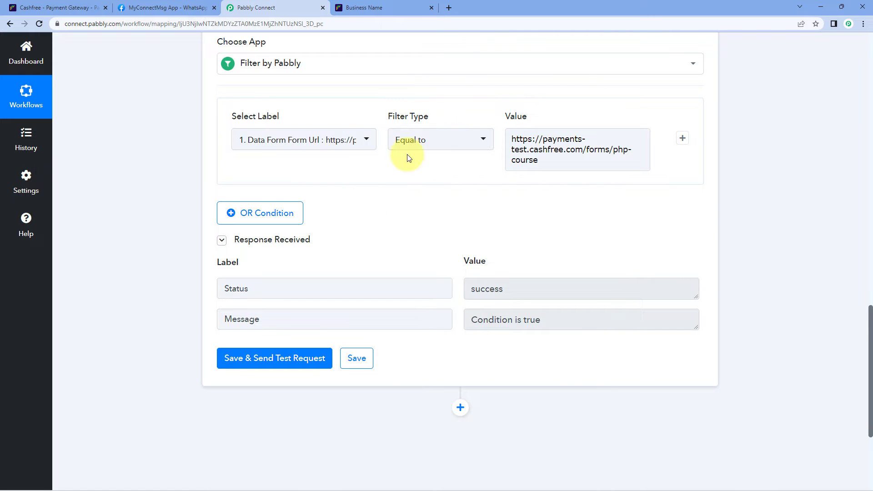
Recheck the 'Condition is true' result and URL value, then add a new step below the filter.
drag(555, 321, 468, 305)
click(451, 255)
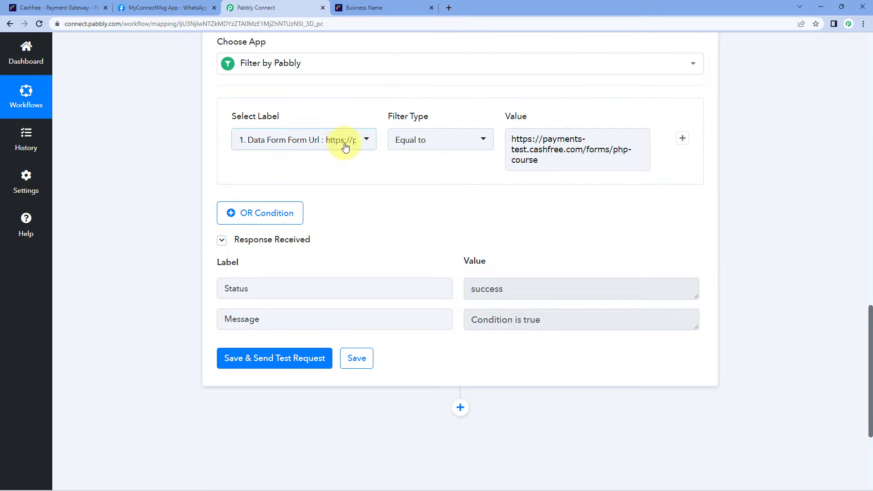
click(558, 157)
drag(533, 142, 520, 137)
click(456, 196)
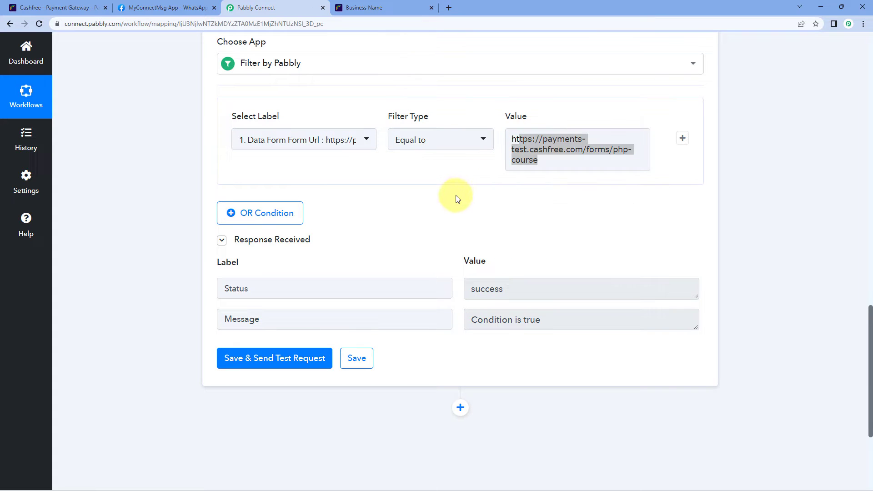
click(568, 158)
click(452, 201)
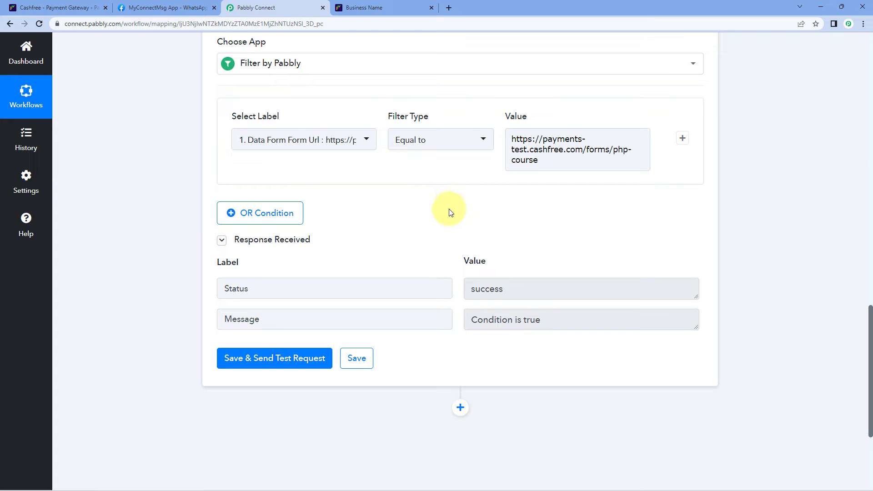
scroll(451, 213, down, 4)
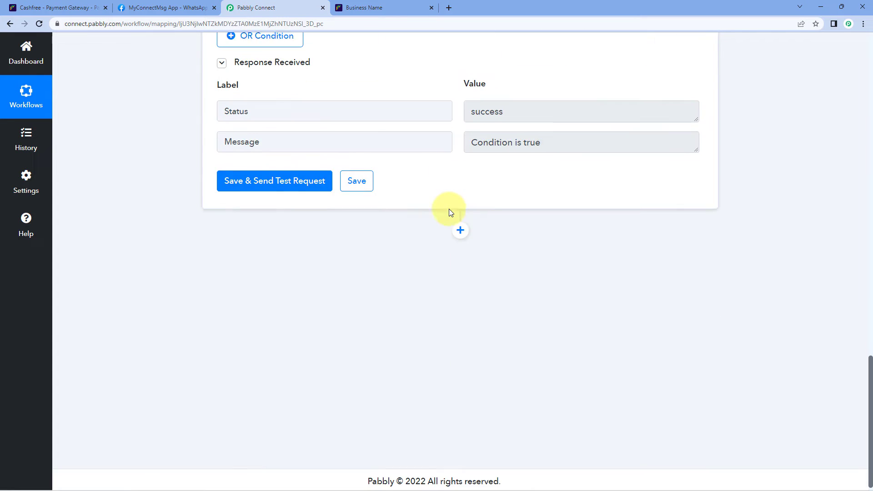
click(460, 225)
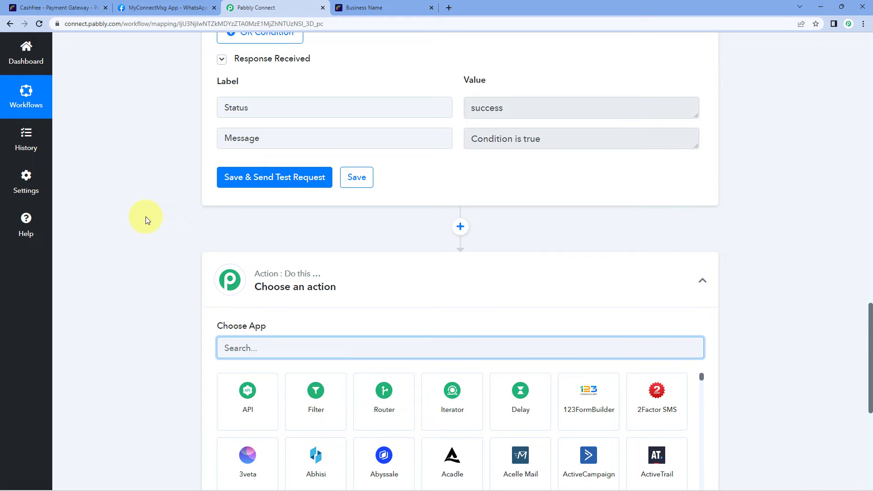
Set the new action to WhatsApp Cloud API (searched 'WhatsA') with the Send Template Message event, and connect.
scroll(146, 220, down, 3)
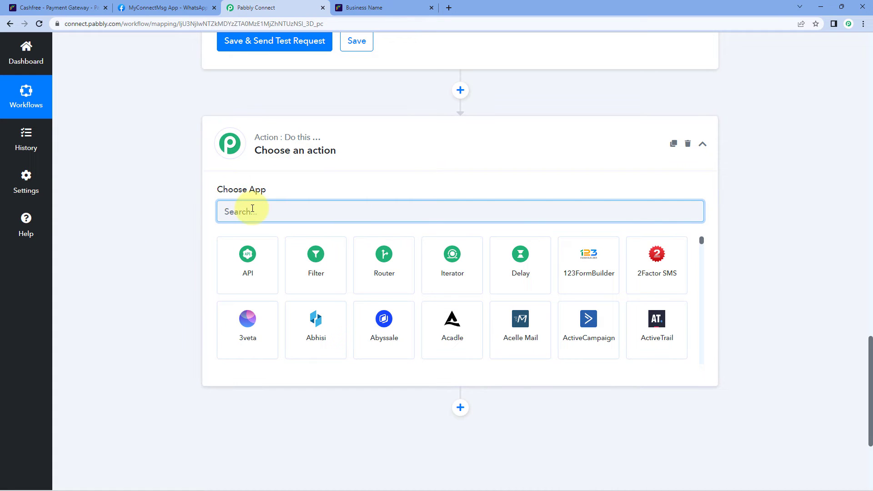
text(WhatsA)
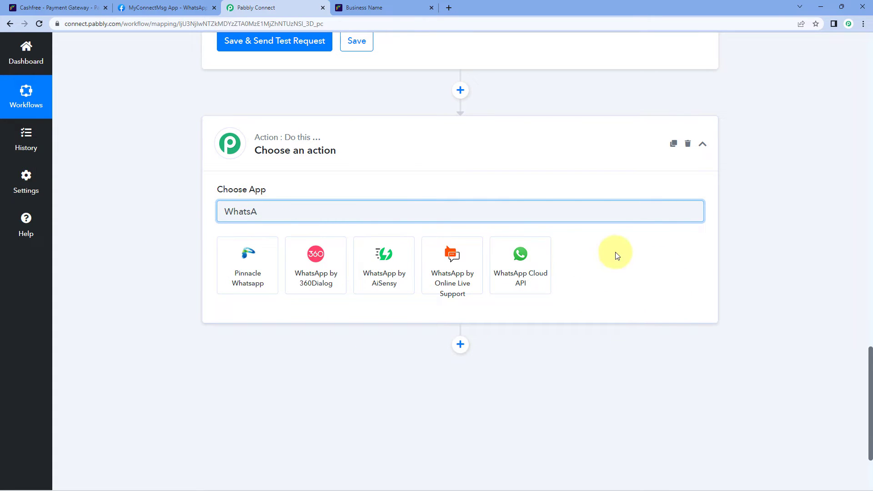
click(521, 257)
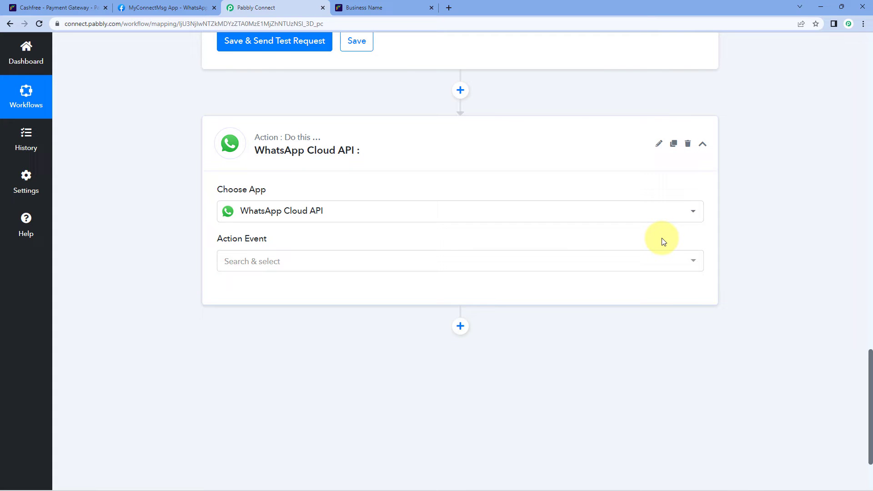
scroll(191, 214, down, 1)
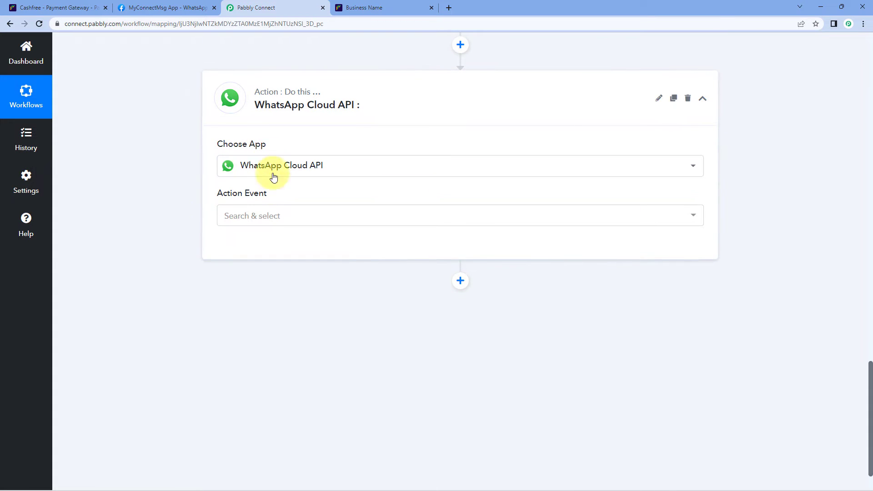
click(287, 217)
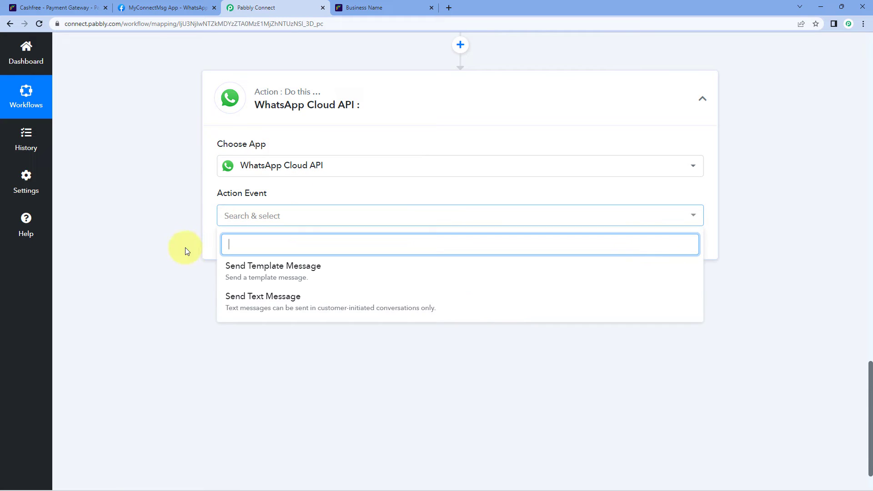
click(334, 282)
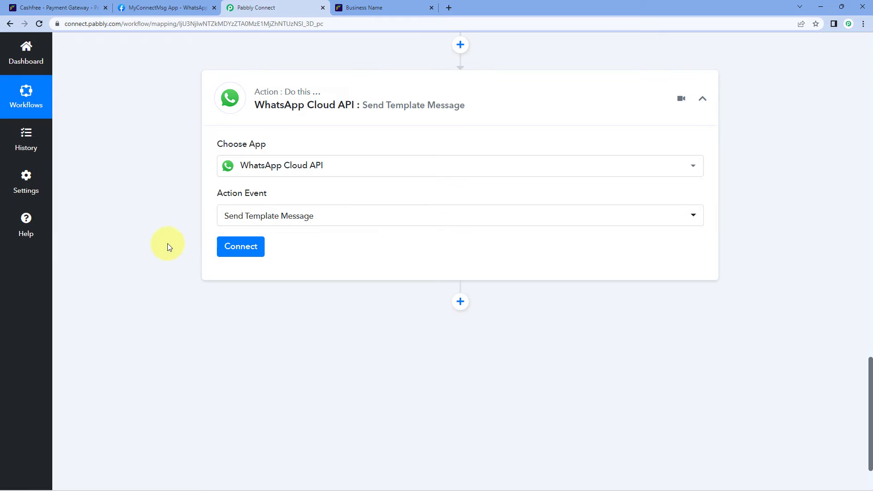
click(252, 249)
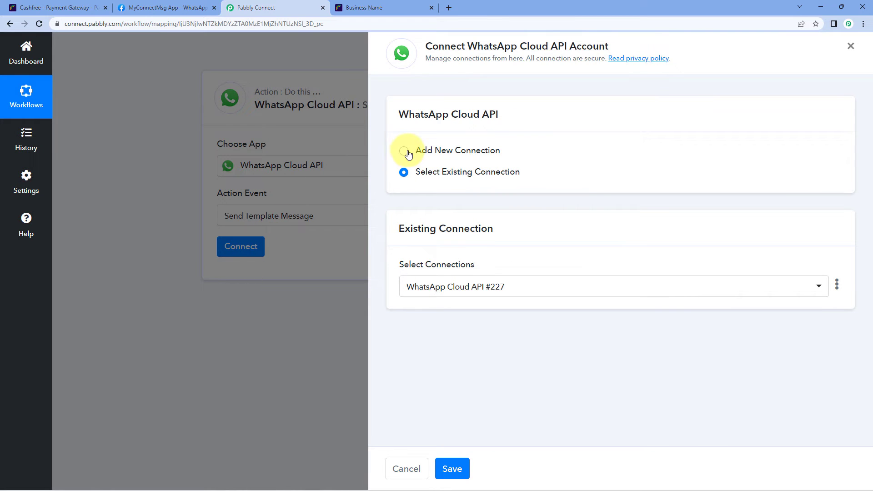
Start a new connection named WhatsApp Cloud API #228 and bring up Meta's WhatsApp Getting started page.
click(406, 153)
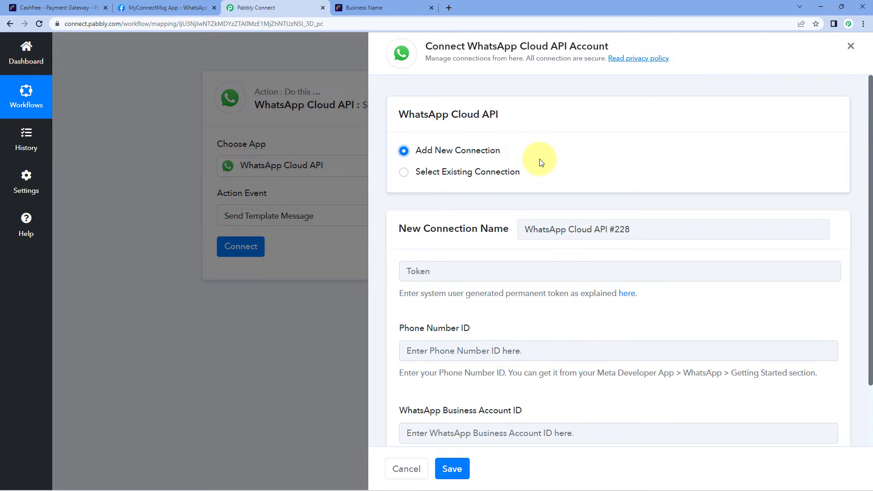
scroll(541, 162, down, 2)
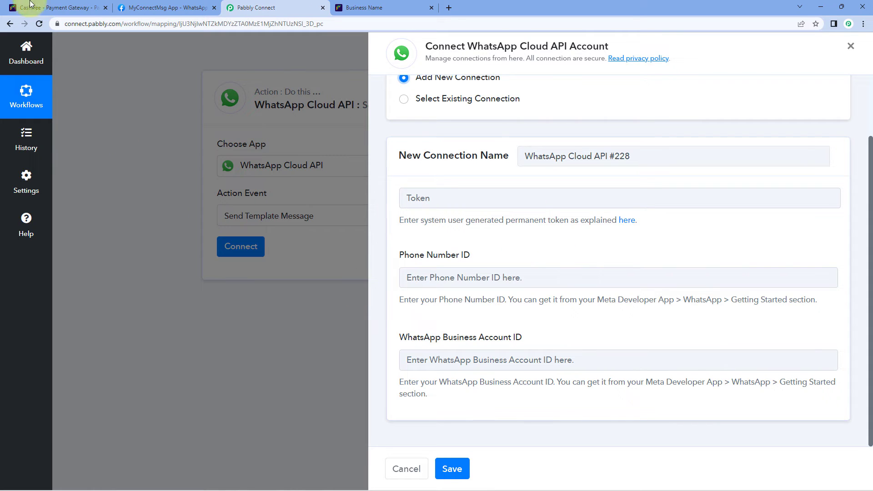
click(137, 8)
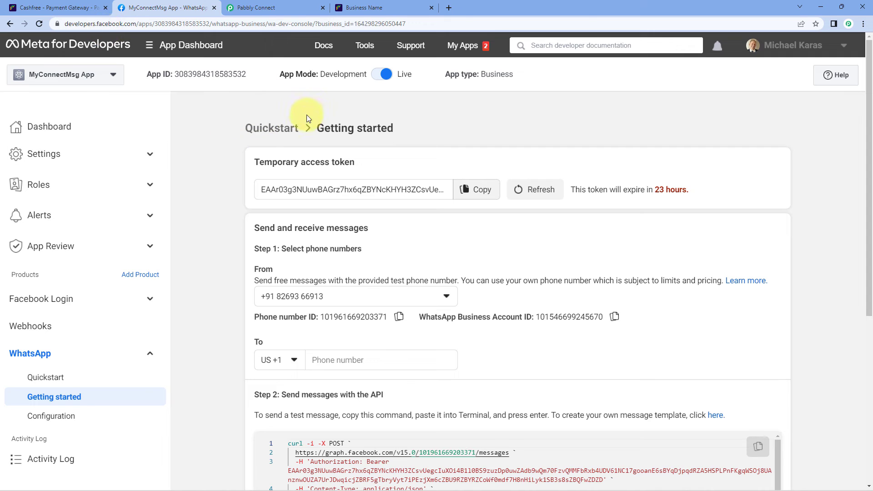
Compare Meta's Getting started page with the form's Phone Number ID and Business Account ID fields.
scroll(229, 157, down, 1)
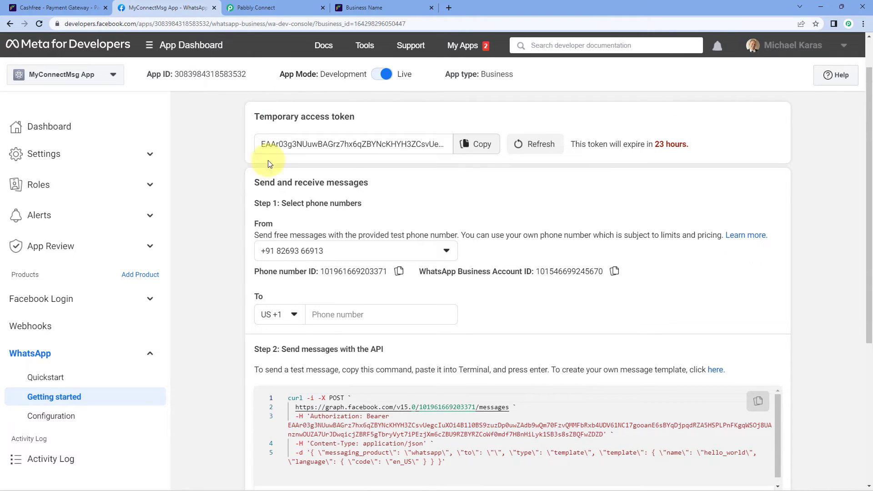
click(476, 144)
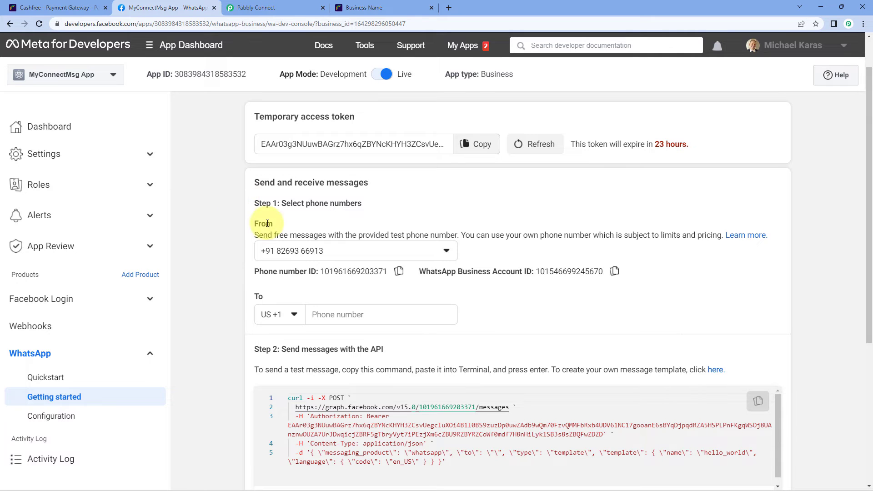
click(382, 7)
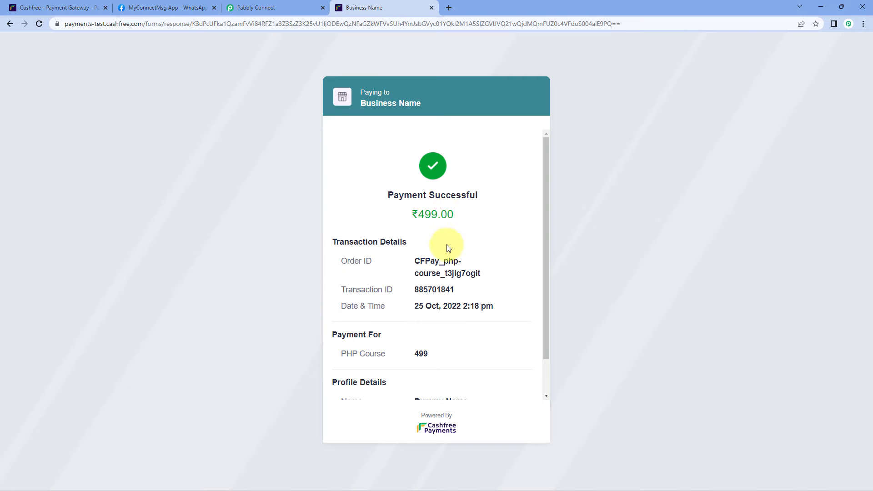
click(293, 8)
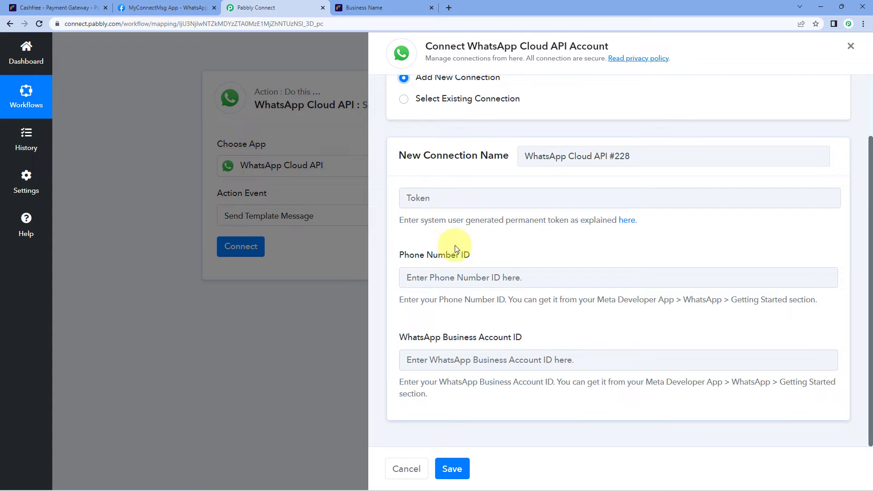
drag(471, 255, 399, 255)
drag(545, 343, 398, 335)
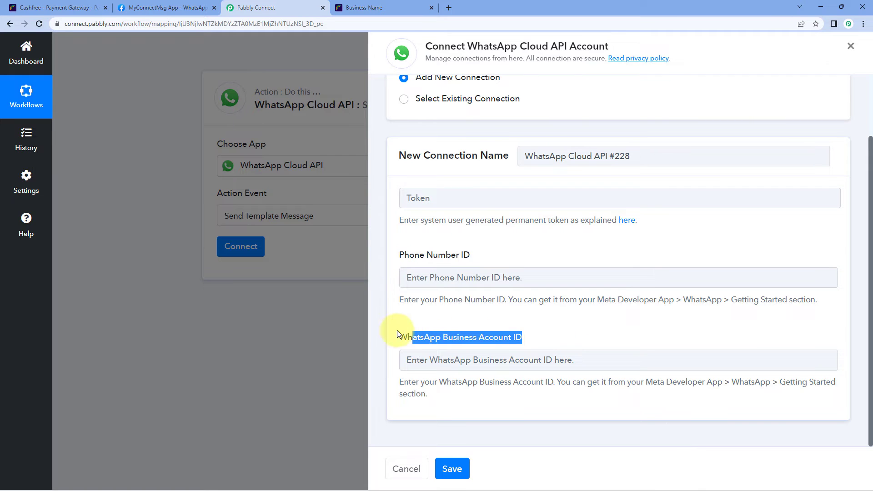
click(396, 239)
Copy the test number's Phone number ID from Meta and paste it into the Phone Number ID field.
click(210, 3)
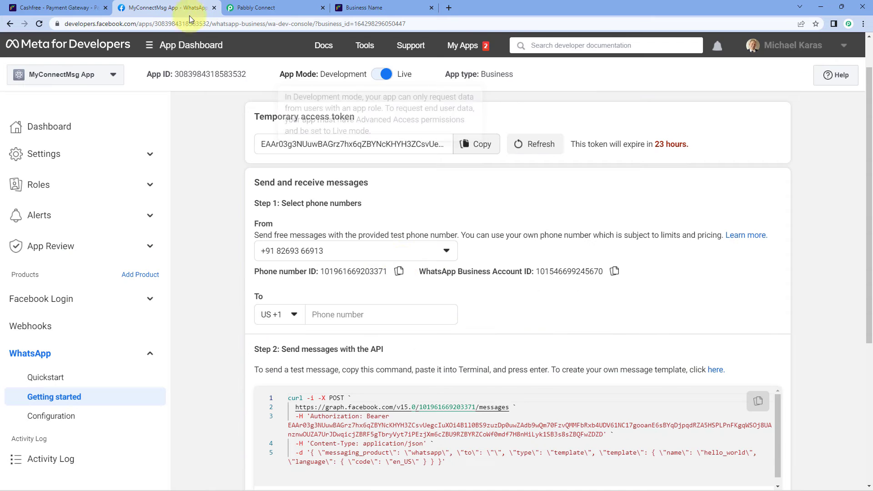
click(398, 272)
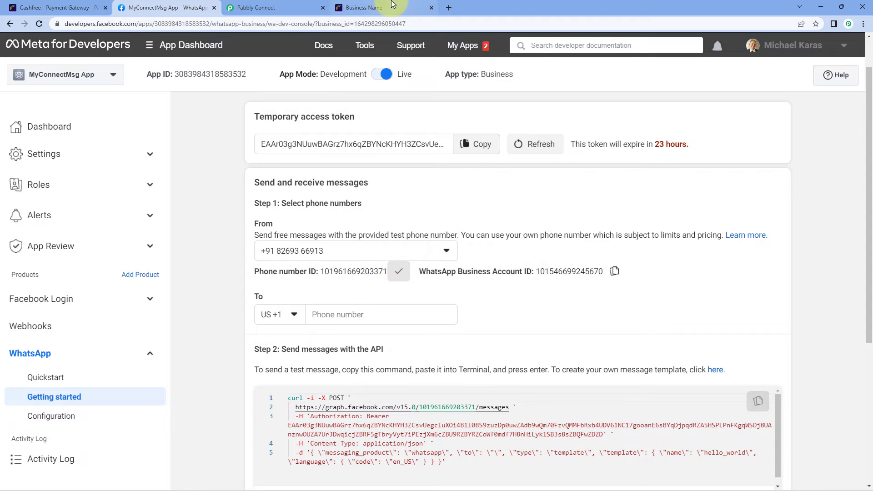
click(364, 7)
click(273, 7)
right_click(443, 279)
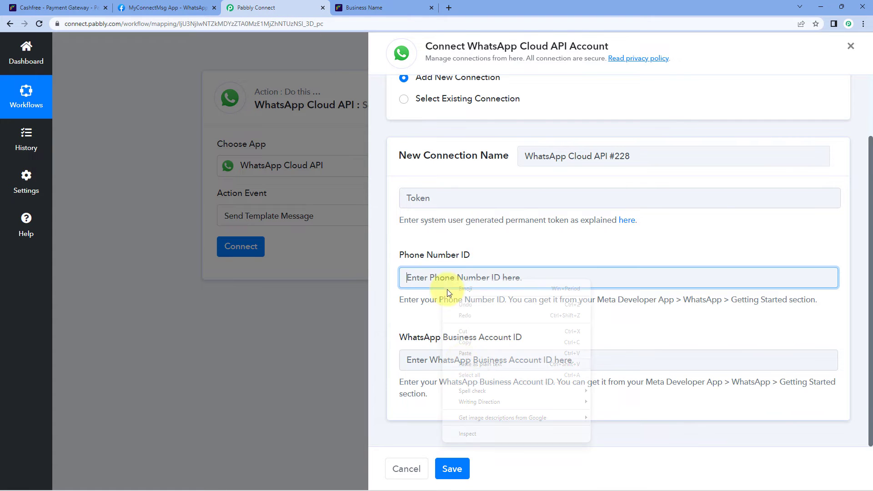
click(462, 358)
Copy the WhatsApp Business Account ID from Meta and focus its field in the connection form.
click(202, 4)
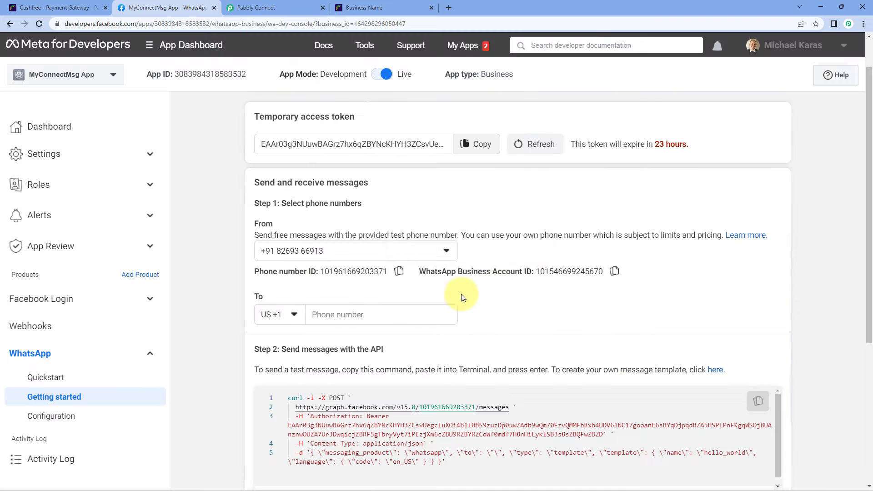
click(613, 272)
click(272, 7)
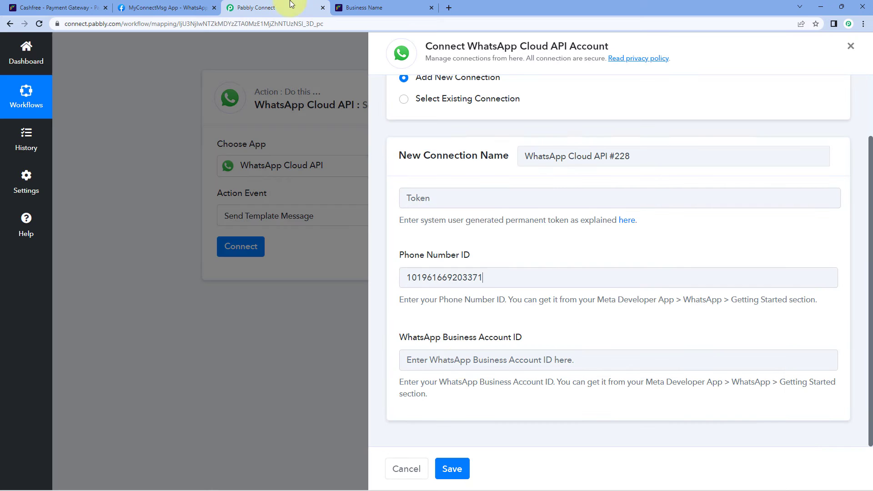
click(451, 359)
Paste the WhatsApp Business Account ID into its field and point out Meta's Temporary access token section.
right_click(453, 360)
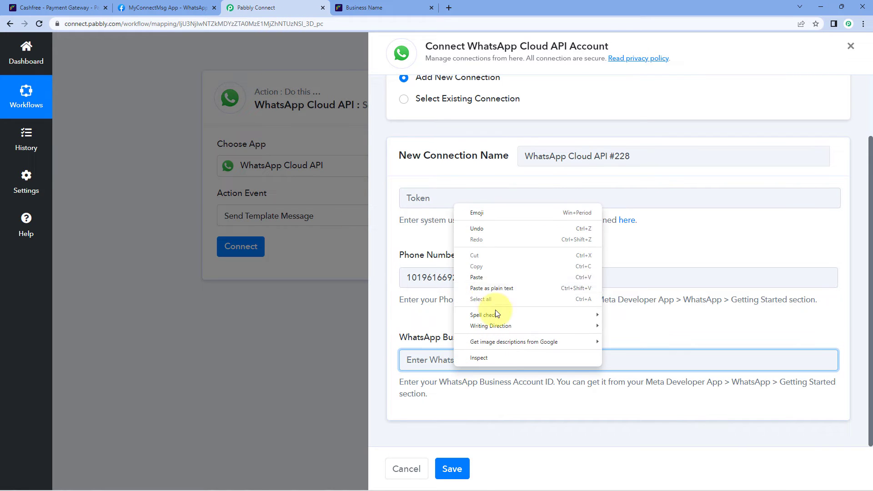
click(486, 275)
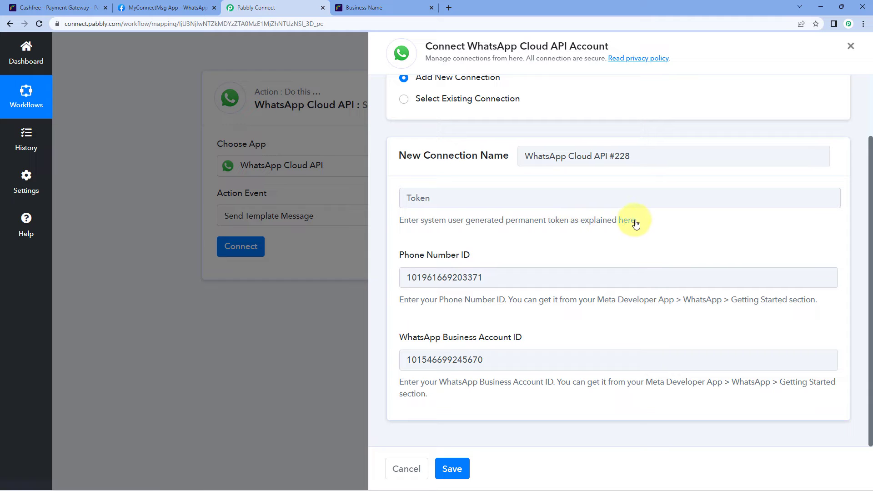
click(159, 8)
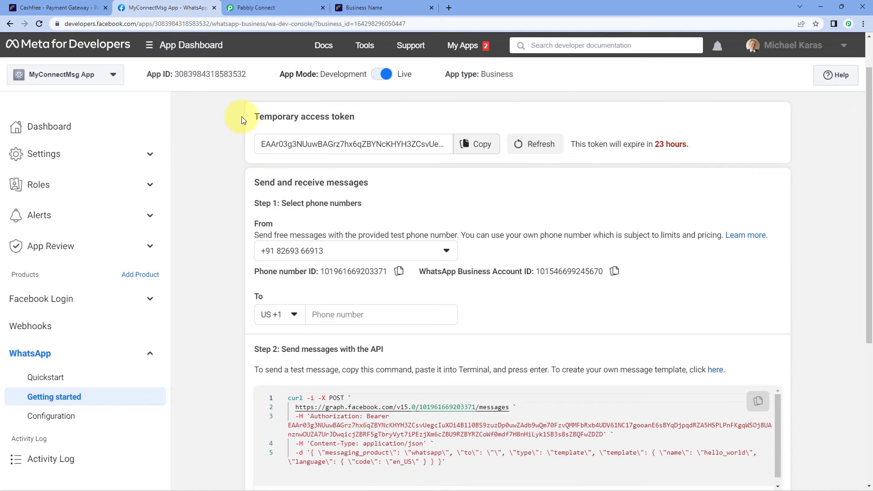
drag(253, 118, 361, 118)
click(241, 128)
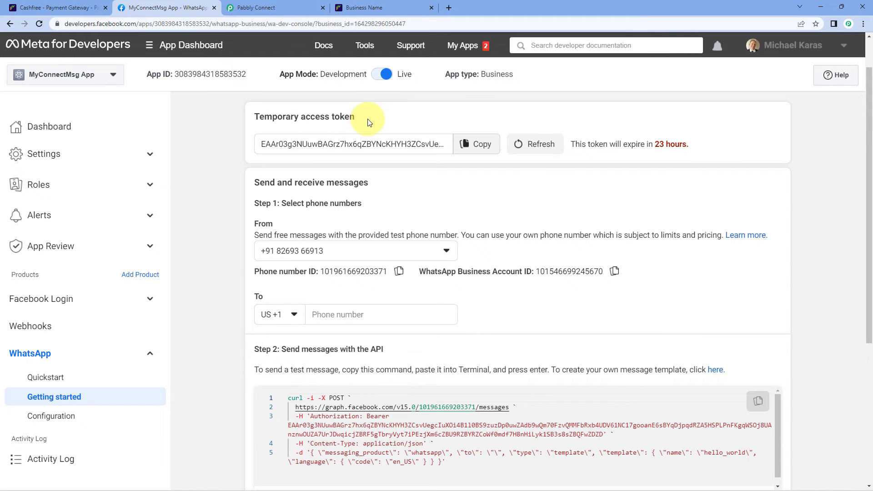
Copy the temporary access token from Meta's Getting started page.
click(256, 8)
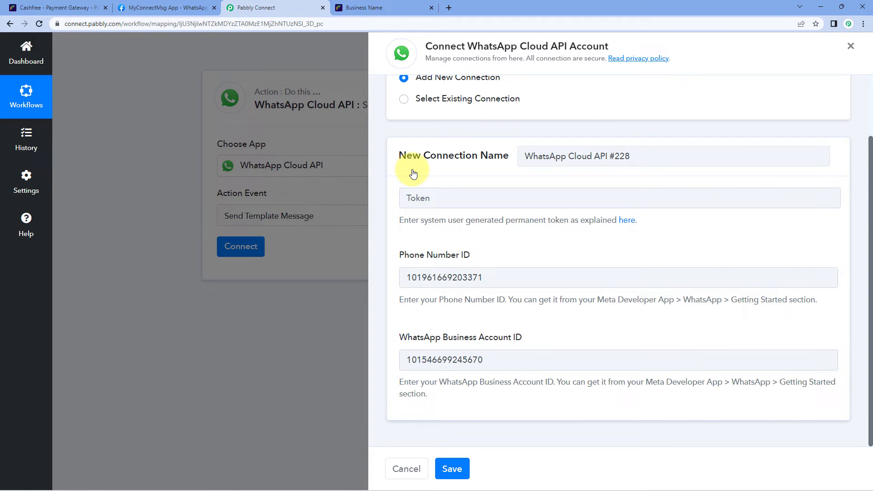
click(185, 5)
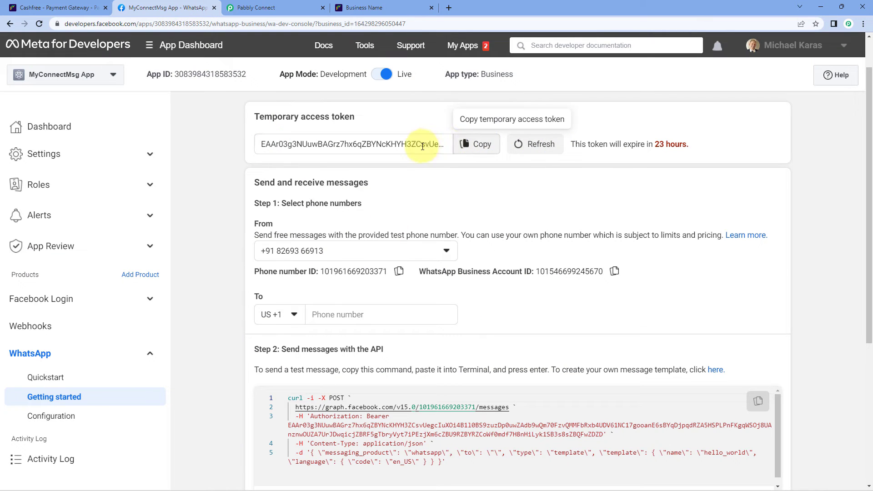
click(474, 143)
click(257, 8)
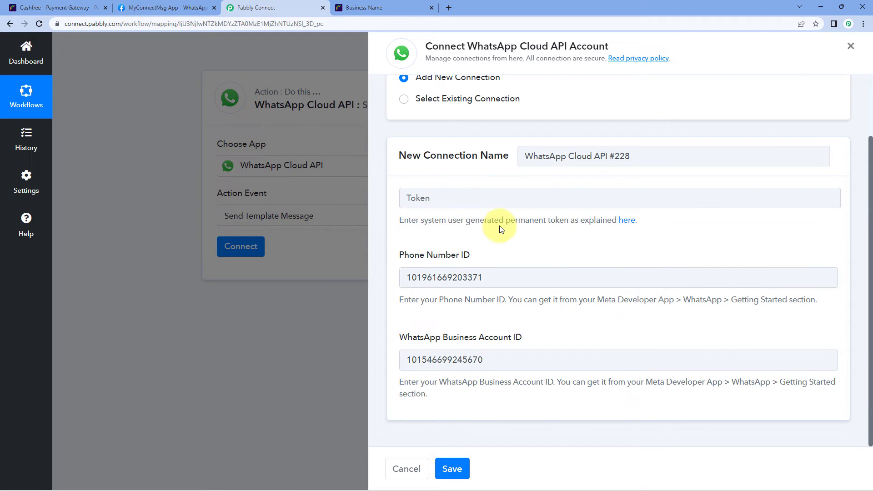
Open the Pabbly Forum token help thread, accept cookies, and browse its setup and permanent-token videos.
click(632, 226)
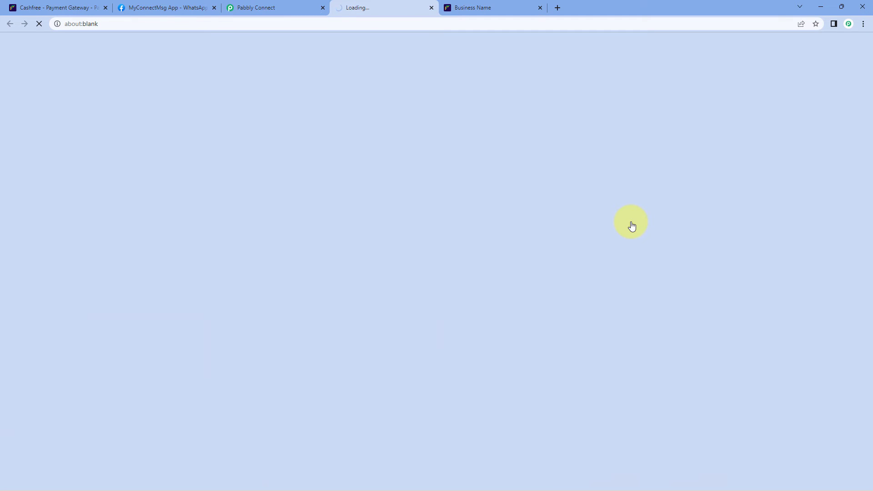
scroll(577, 250, down, 1)
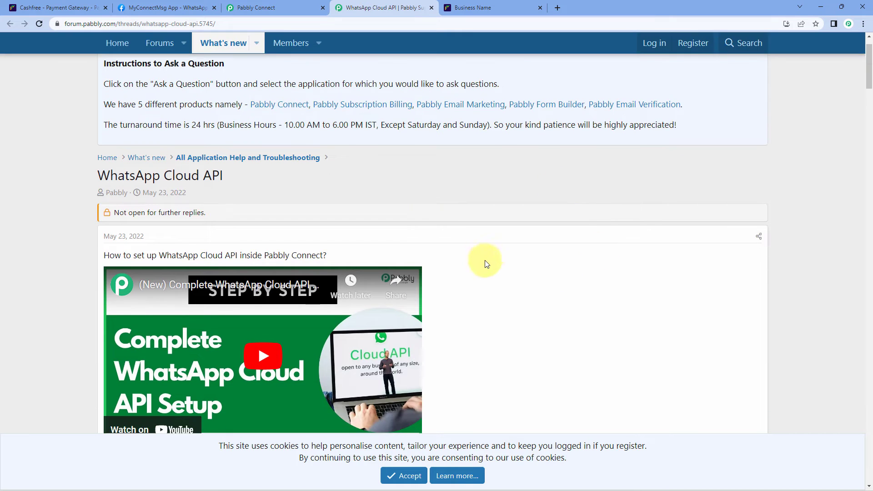
scroll(560, 189, down, 2)
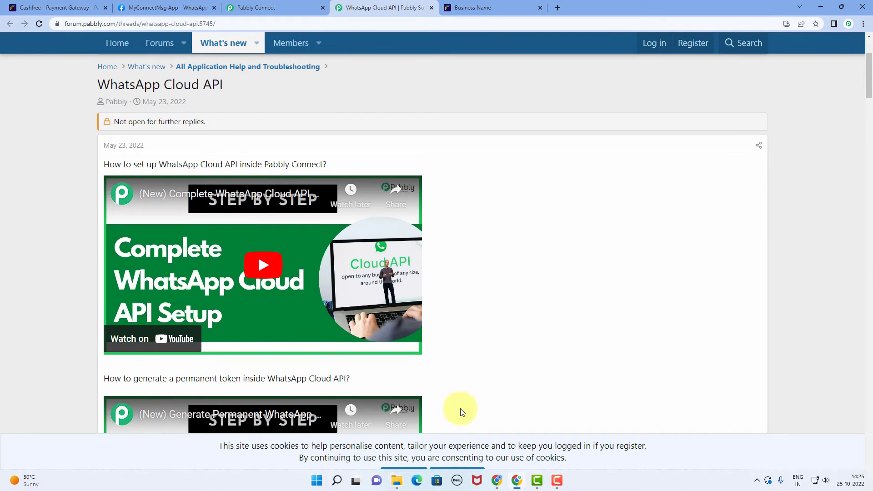
click(403, 476)
scroll(572, 255, down, 2)
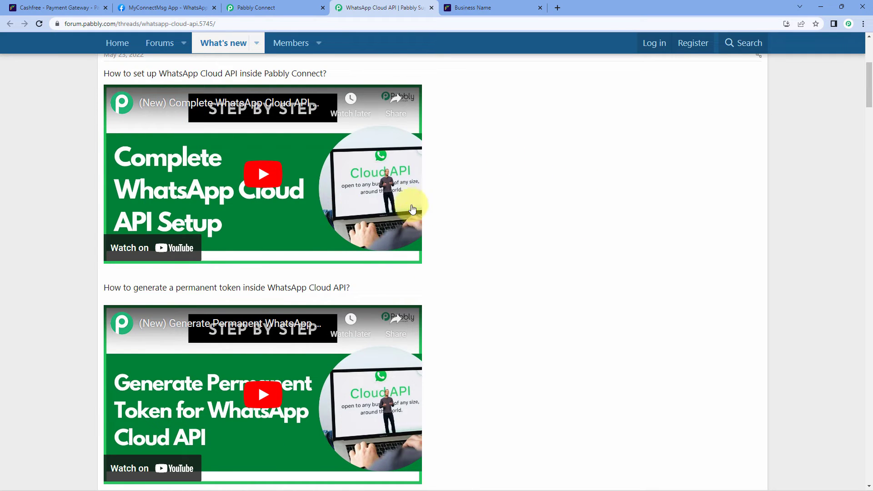
scroll(293, 238, down, 2)
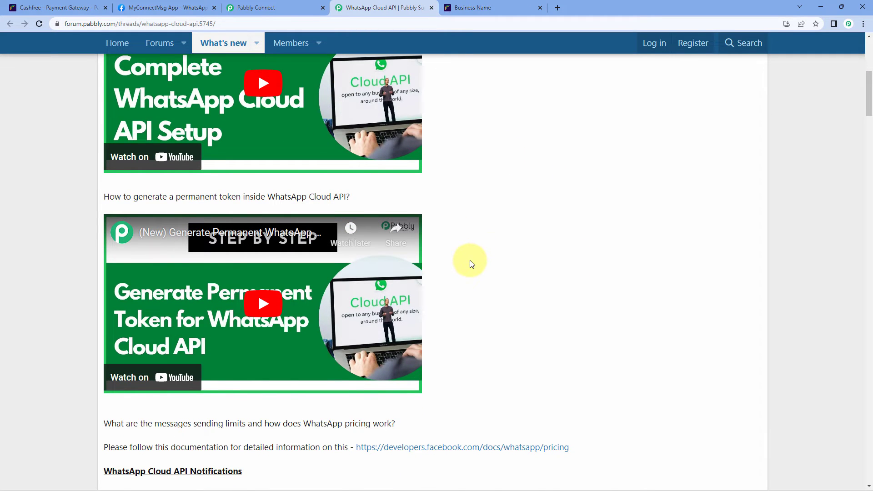
scroll(472, 259, down, 1)
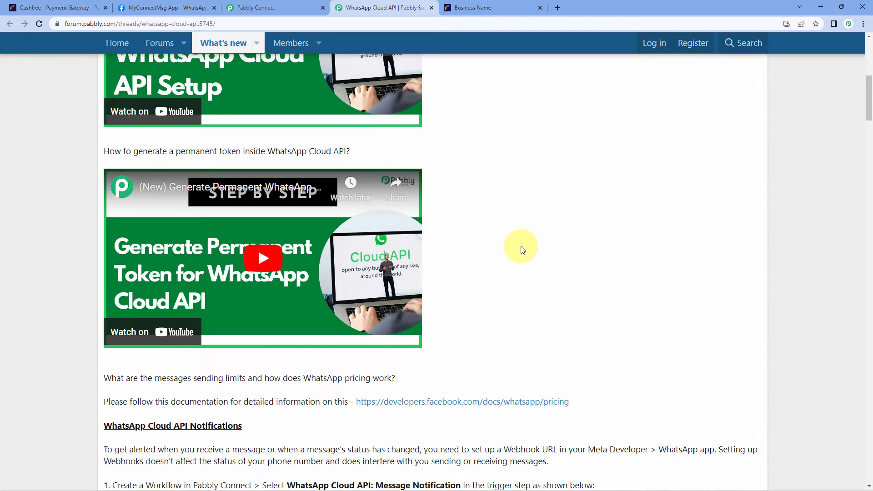
click(296, 7)
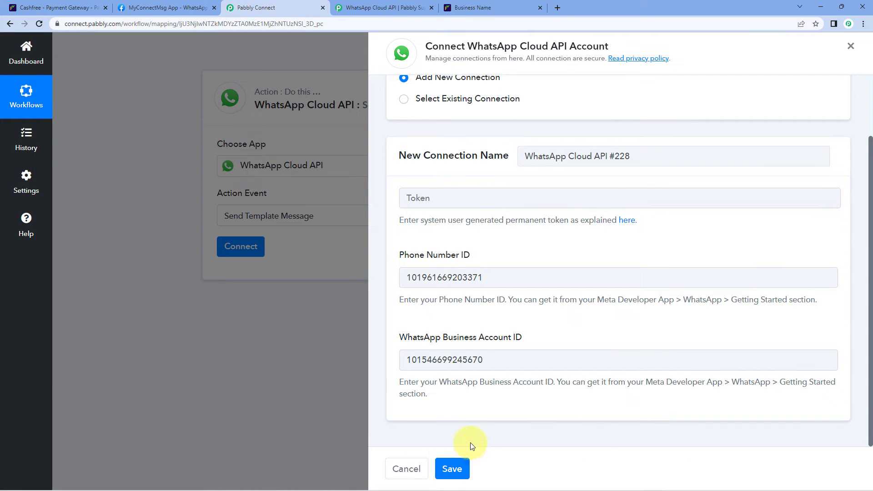
Paste Meta's temporary access token into the Token field and save the WhatsApp Cloud API connection.
click(164, 8)
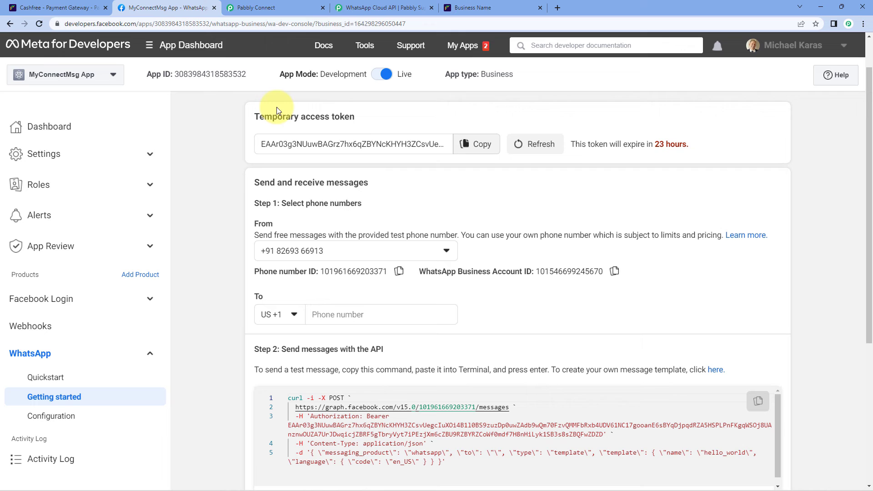
click(481, 151)
click(282, 8)
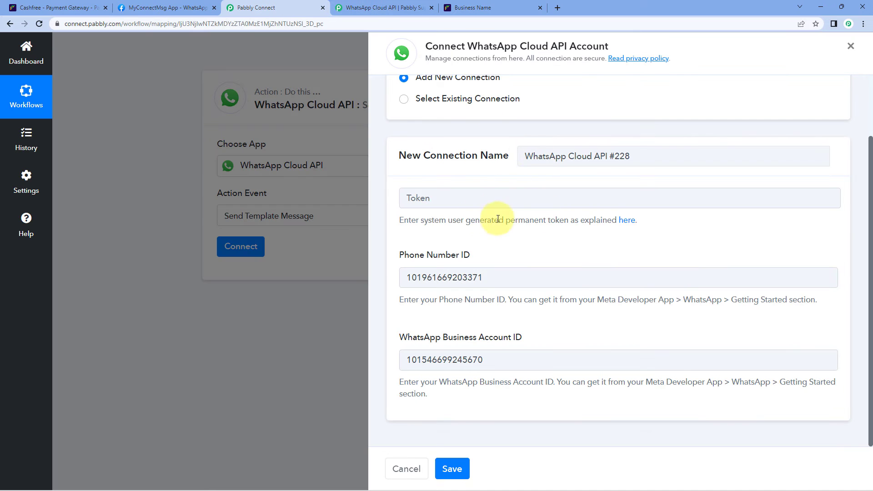
click(459, 204)
right_click(459, 203)
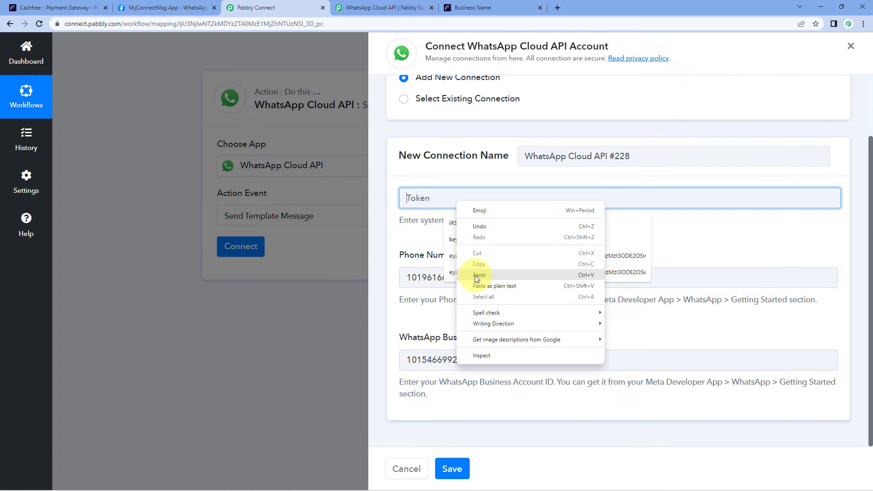
click(476, 278)
click(423, 224)
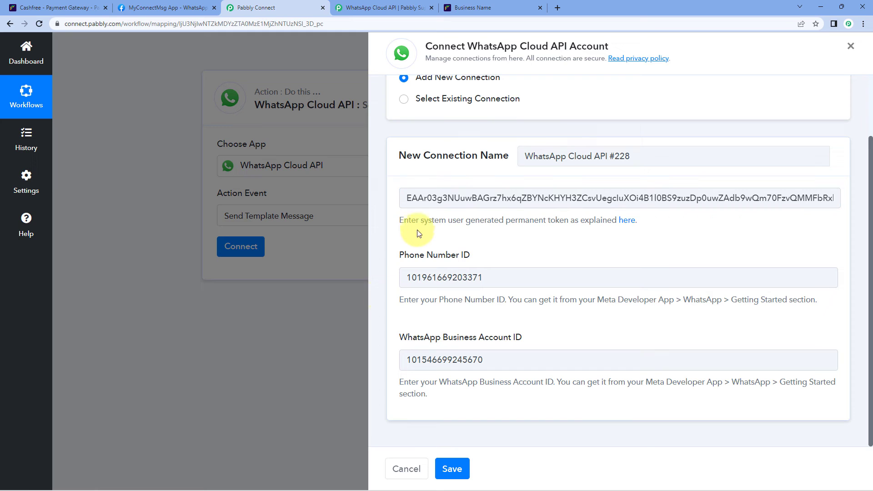
click(464, 472)
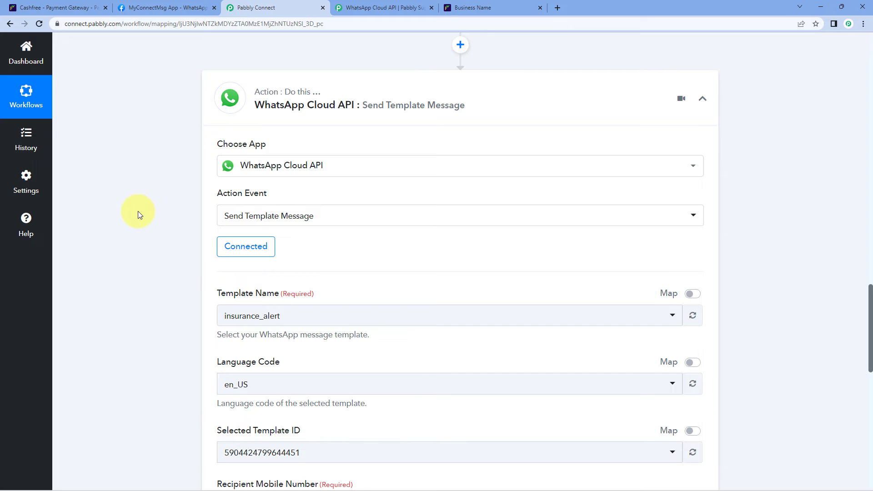
Browse the templates in the Template Name dropdown, then return to Meta's WhatsApp Getting started page.
scroll(439, 243, down, 2)
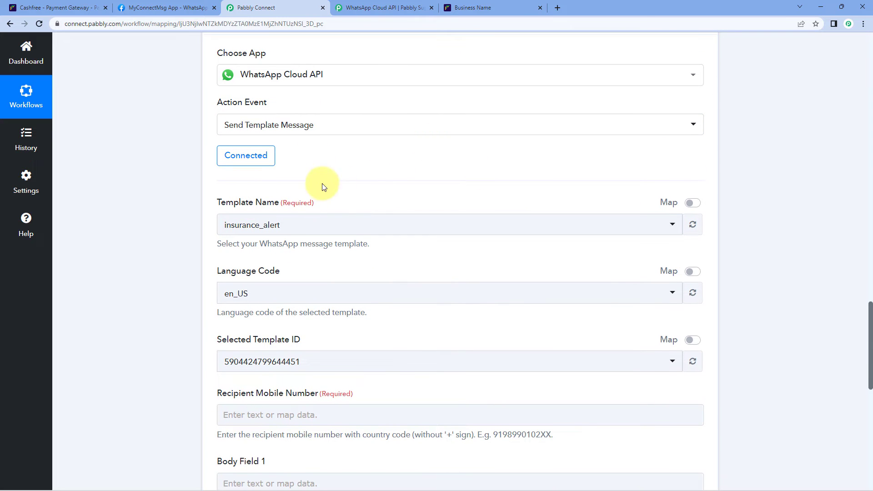
scroll(346, 179, down, 1)
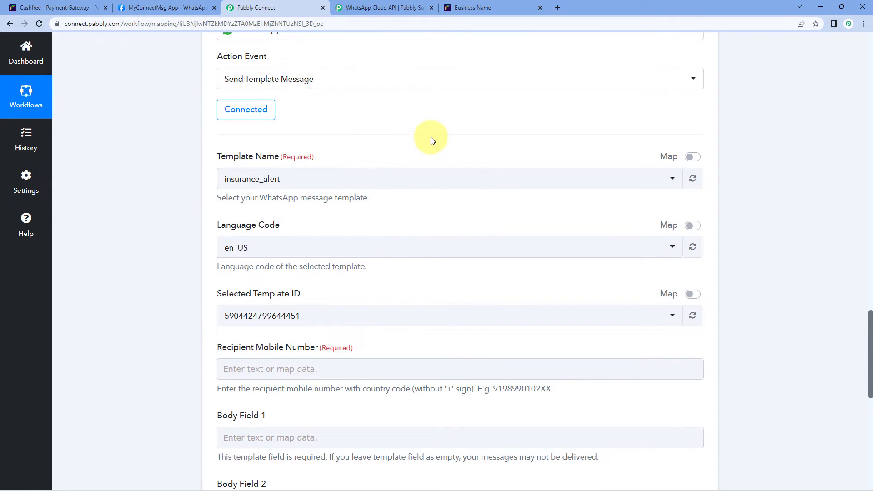
scroll(431, 138, down, 1)
click(387, 137)
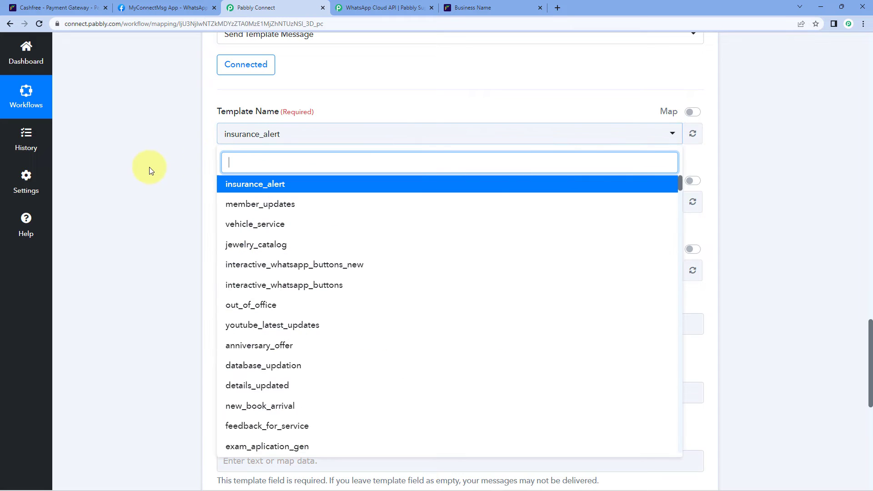
scroll(173, 188, down, 1)
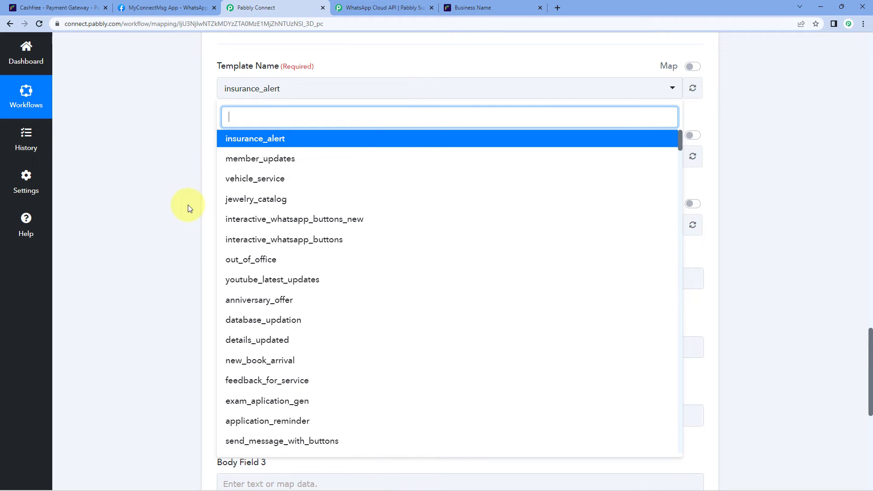
click(176, 7)
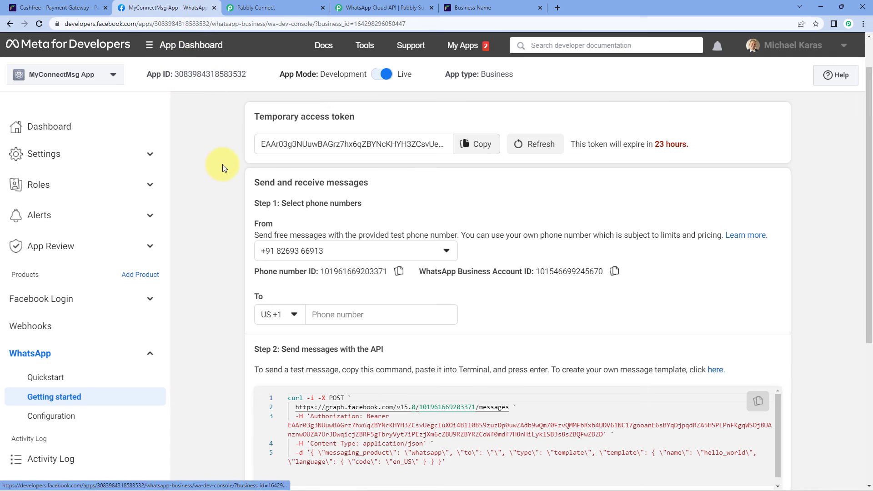
From Step 2, open WhatsApp Manager's Message templates list (diwali_offers, pay_online, product_launch).
scroll(222, 165, down, 3)
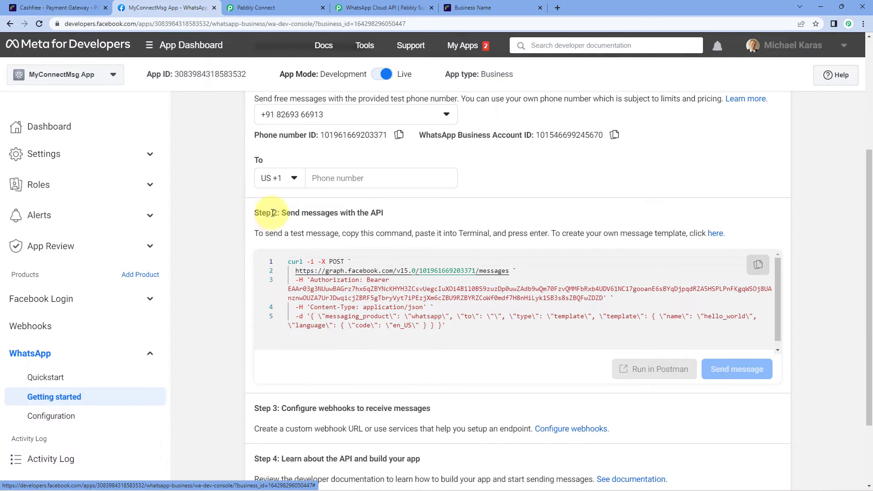
drag(255, 213, 277, 213)
click(479, 212)
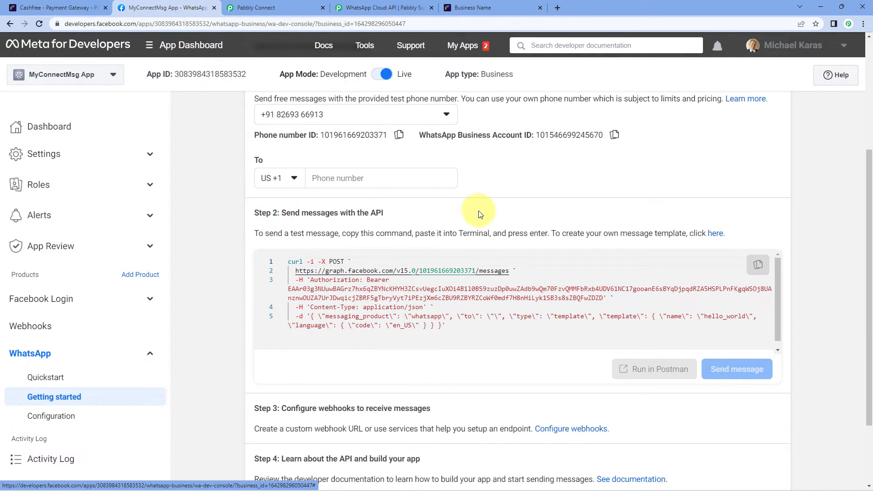
click(716, 235)
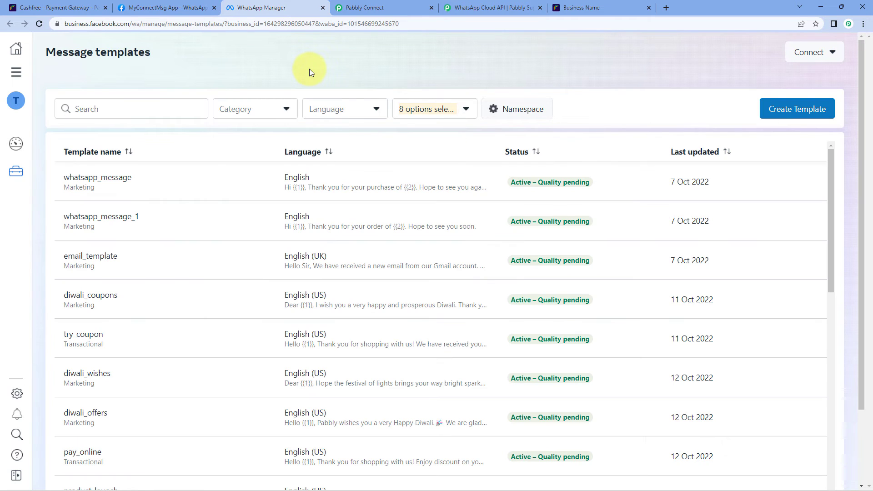
scroll(410, 205, down, 5)
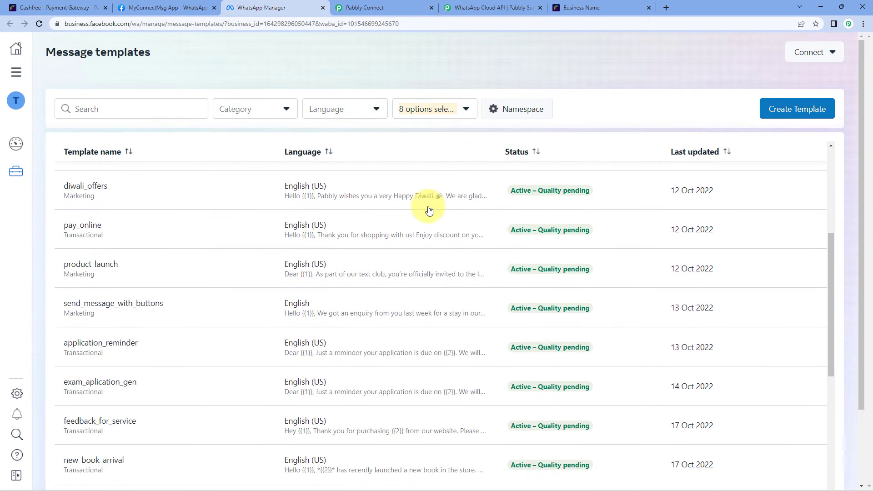
scroll(428, 207, up, 5)
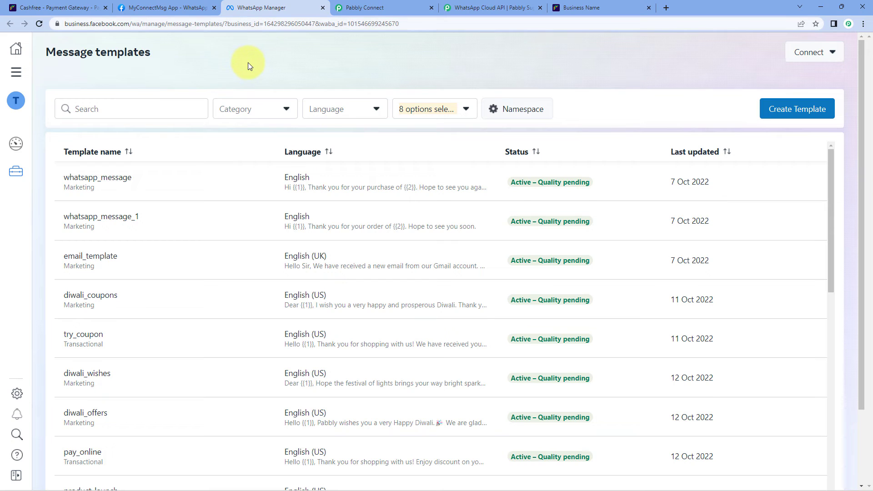
Search the message templates for 'pdf' and open the pdf_on_pay template.
click(116, 111)
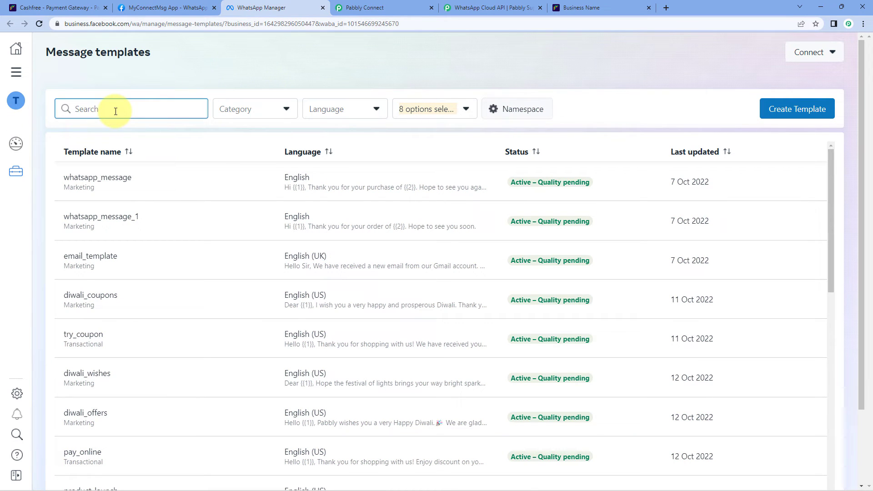
text(pdf)
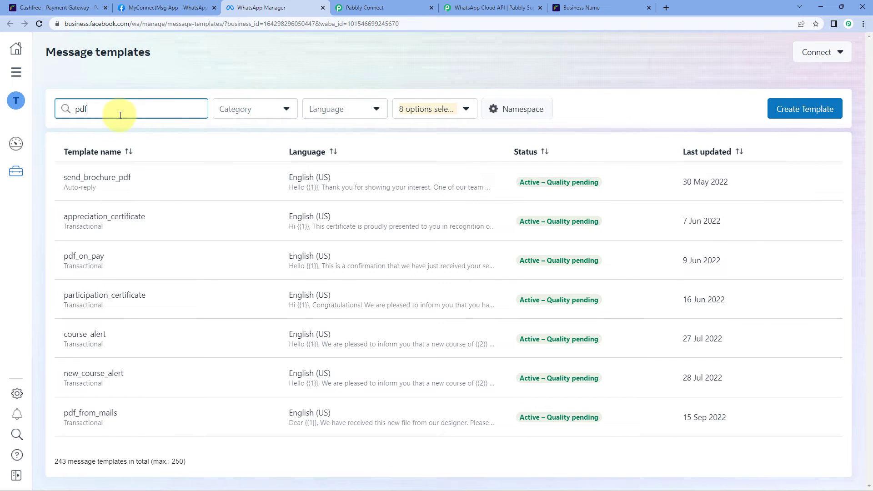
click(97, 257)
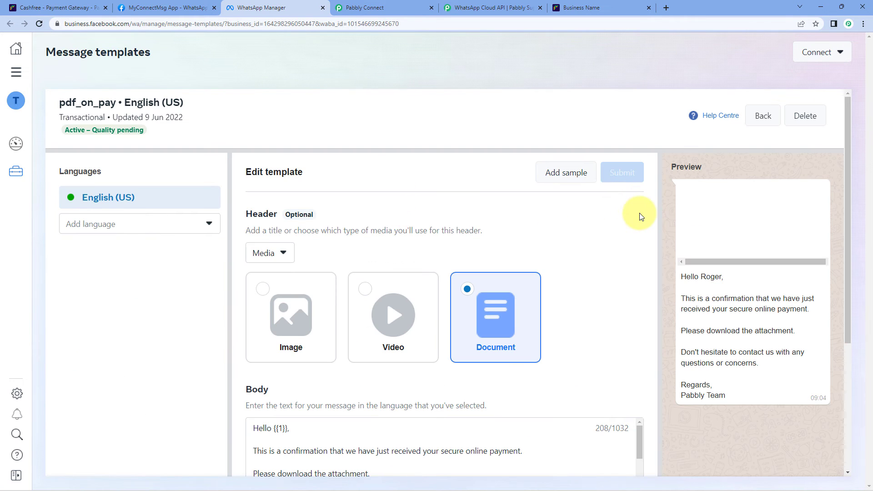
scroll(630, 214, down, 1)
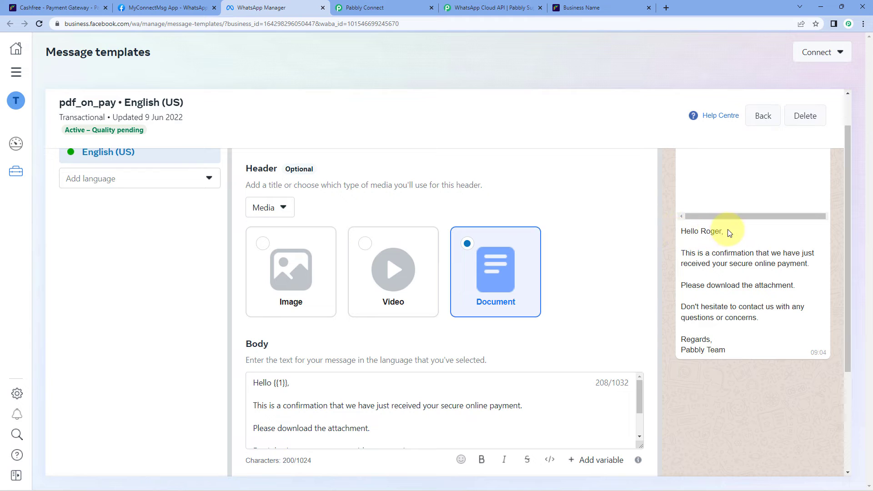
Point out the sample recipient name in the template preview's greeting.
double_click(703, 231)
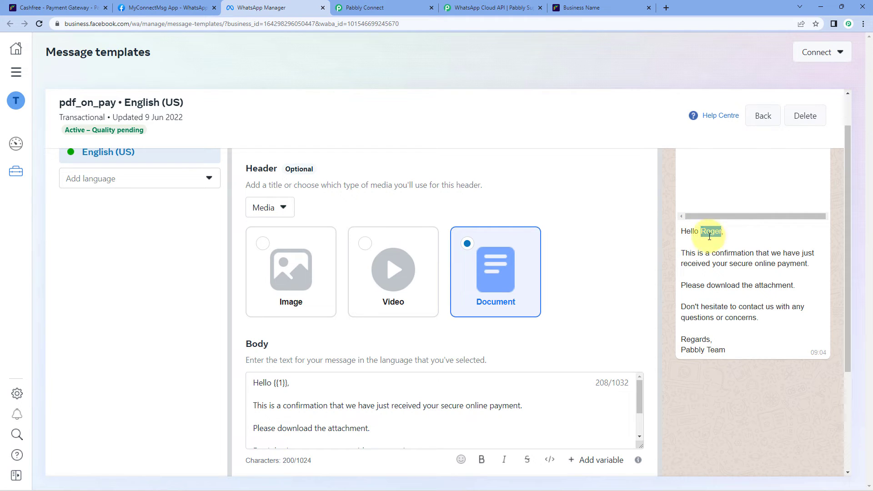
click(671, 242)
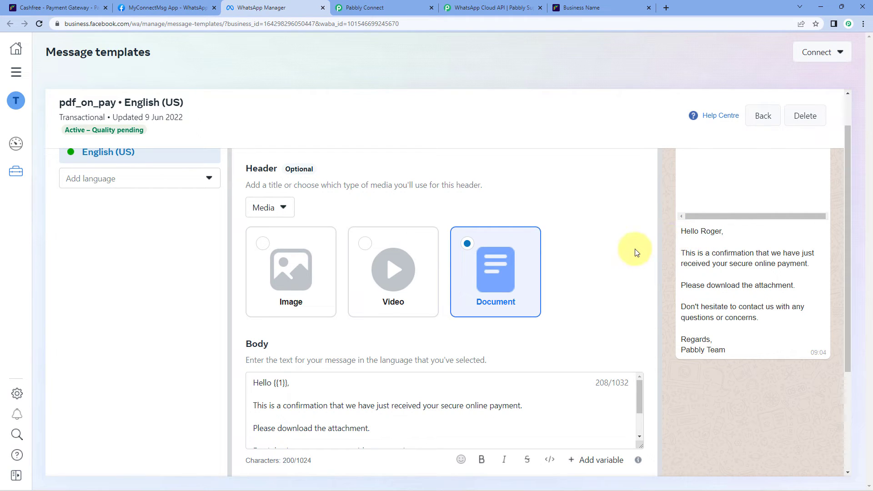
scroll(635, 249, down, 1)
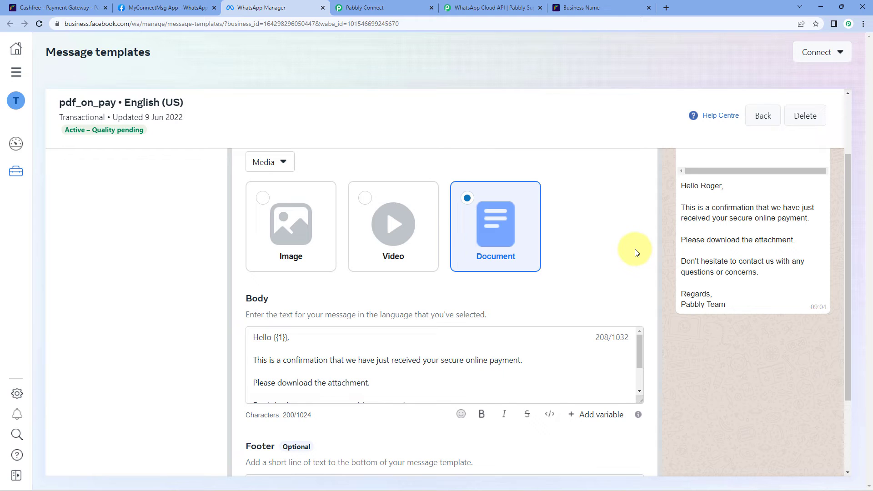
drag(699, 186, 722, 187)
click(708, 187)
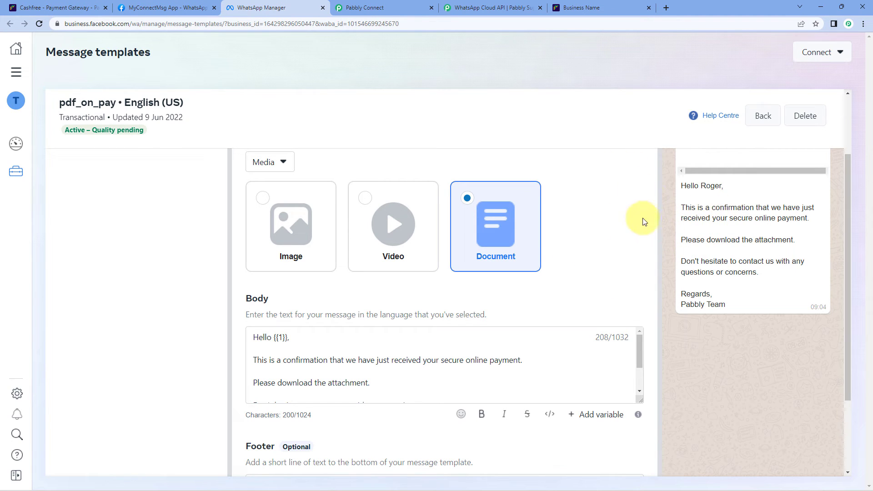
scroll(559, 259, down, 2)
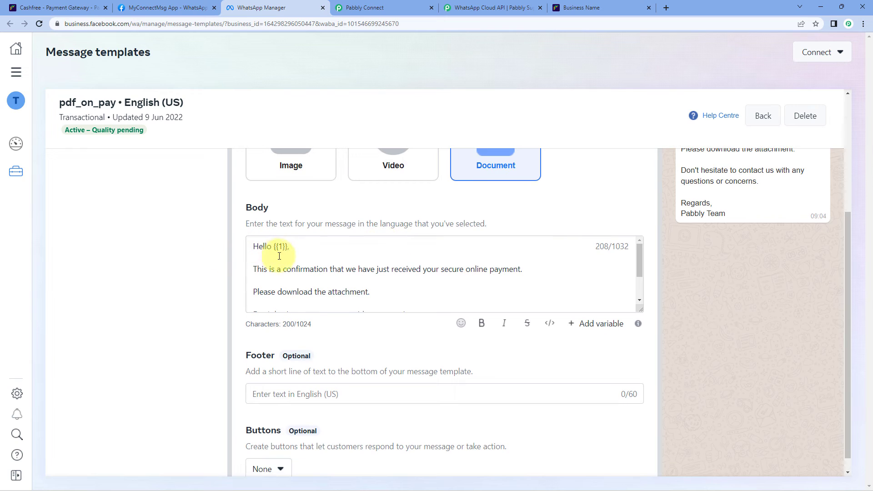
Enlarge the Body text box and highlight the {{1}} name placeholder in the greeting.
drag(640, 310, 639, 386)
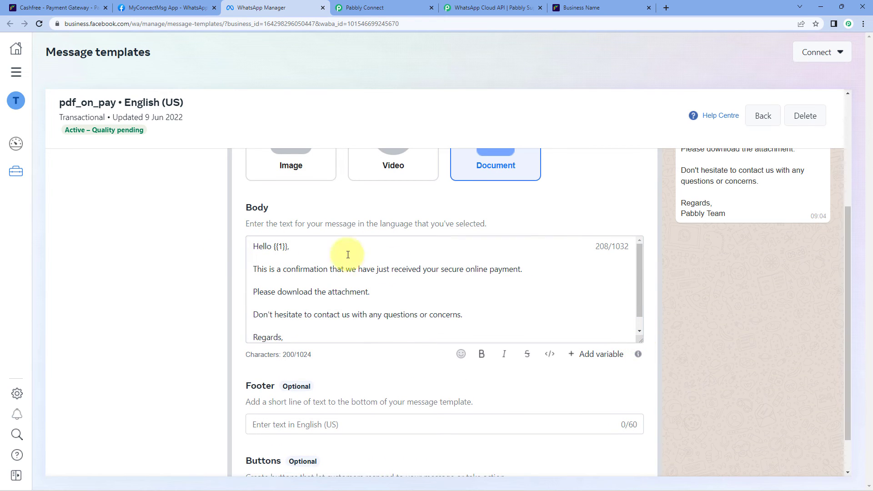
double_click(280, 247)
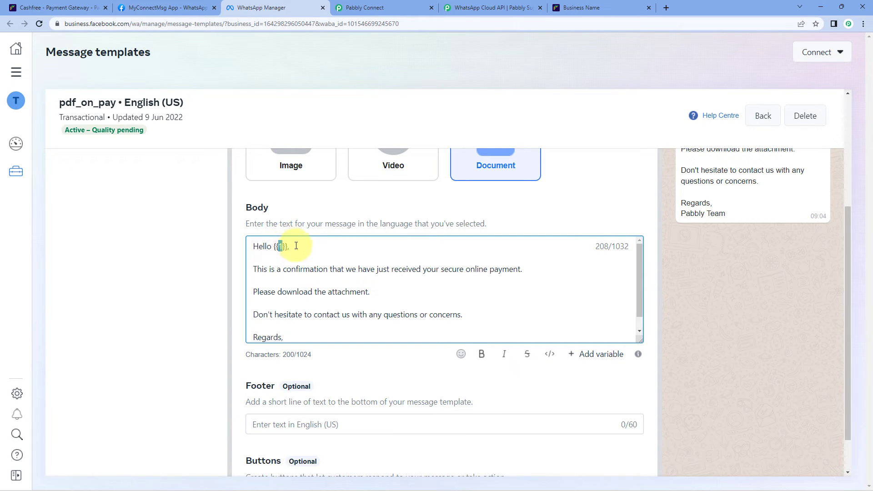
drag(288, 247, 279, 248)
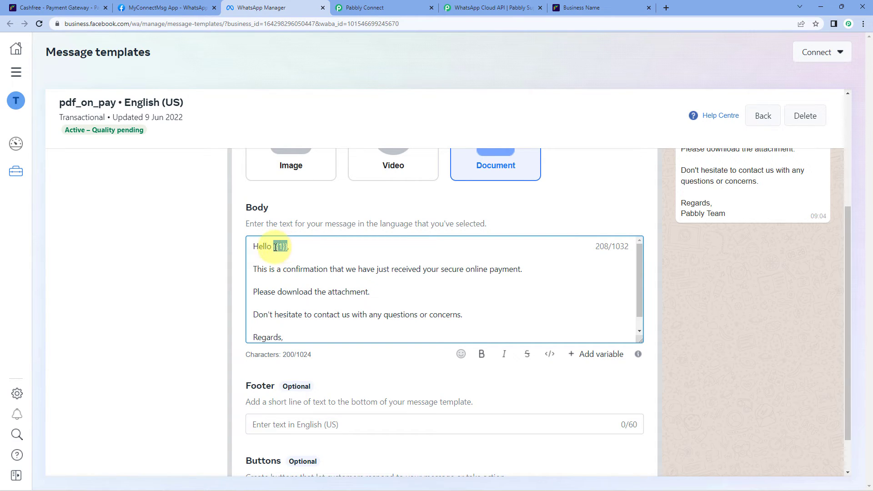
click(304, 204)
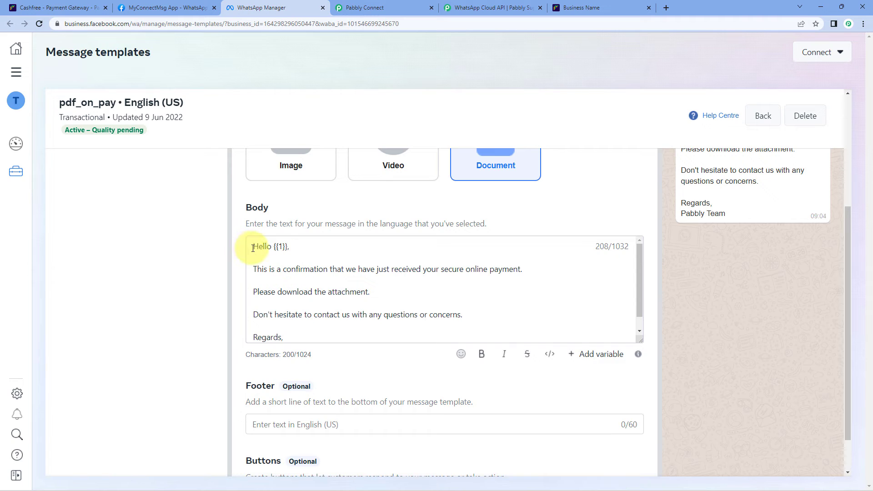
drag(253, 248, 286, 247)
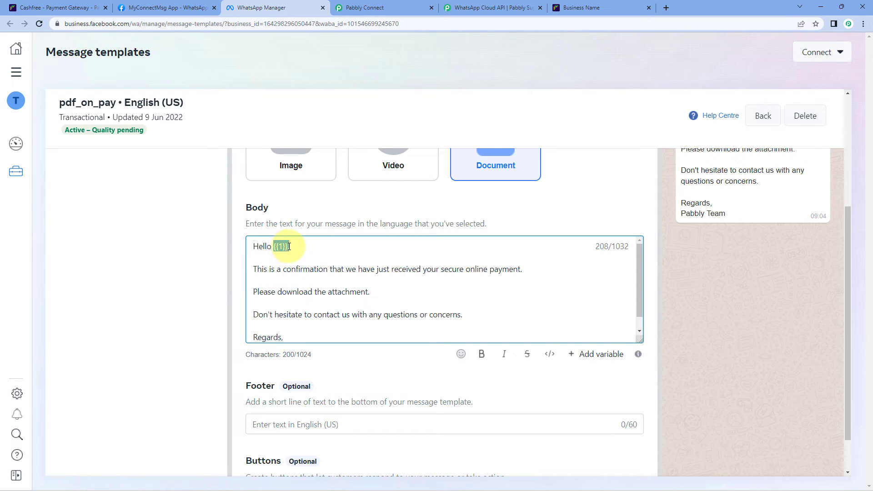
click(279, 247)
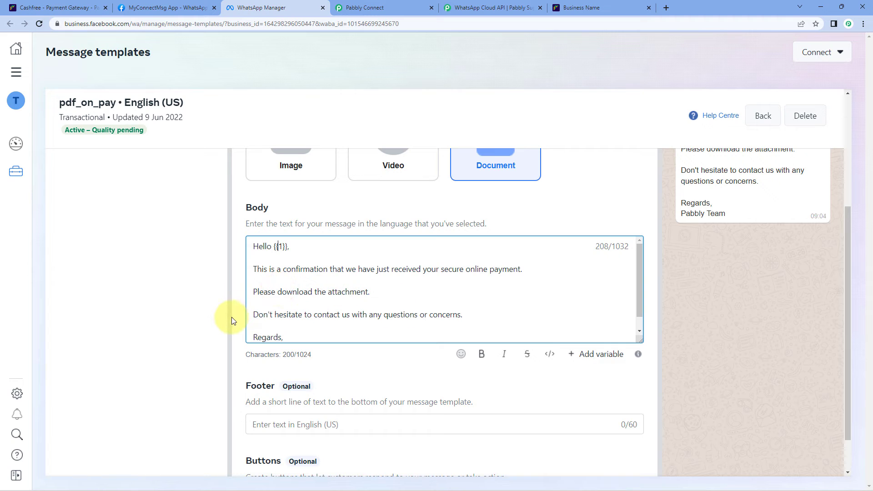
Highlight the {{2}} placeholder before Team, then return to the top of the template.
scroll(314, 300, down, 2)
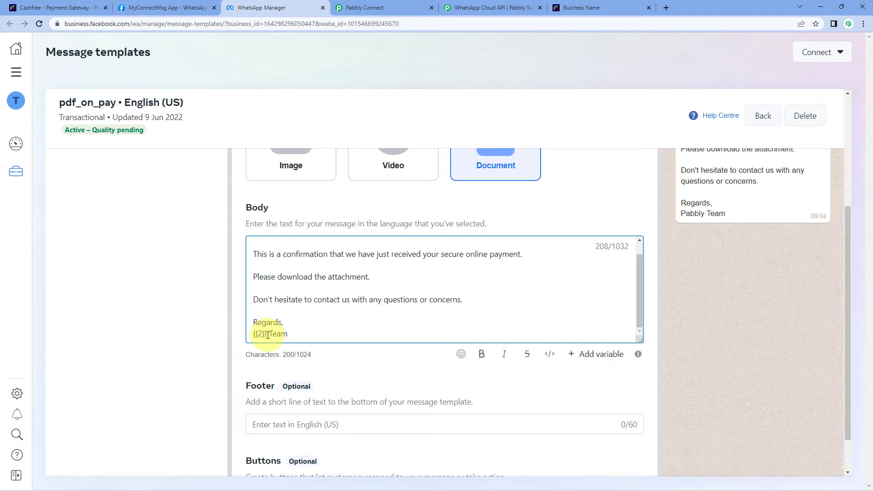
drag(265, 335, 254, 337)
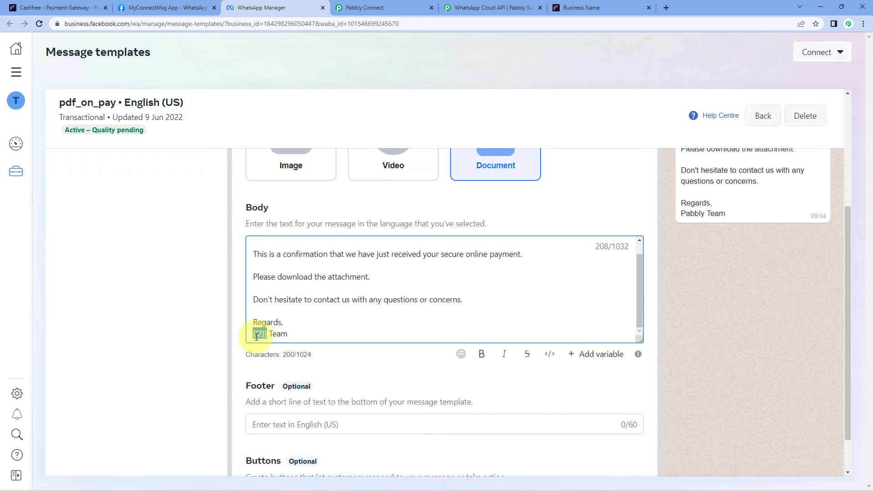
click(257, 335)
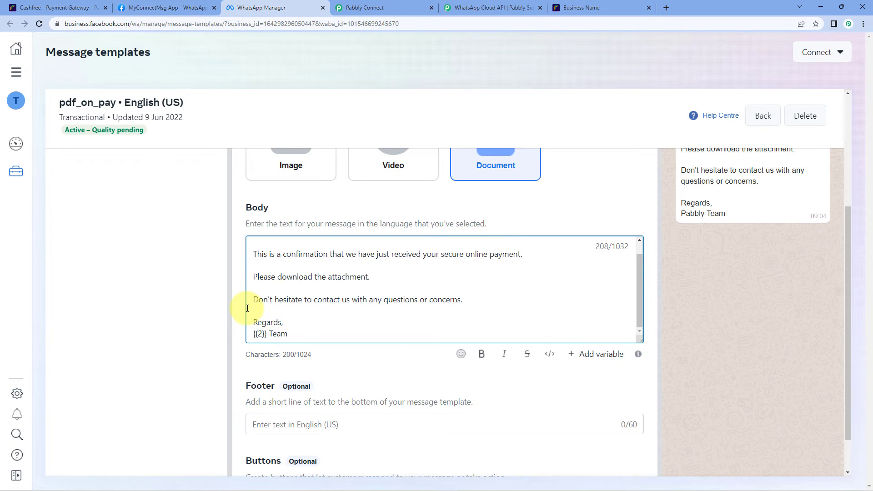
scroll(387, 285, up, 1)
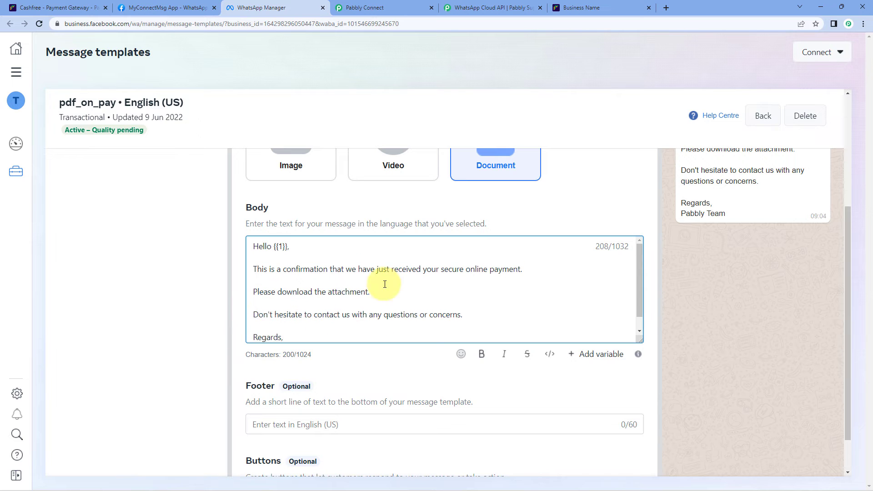
scroll(746, 247, up, 2)
scroll(729, 298, up, 1)
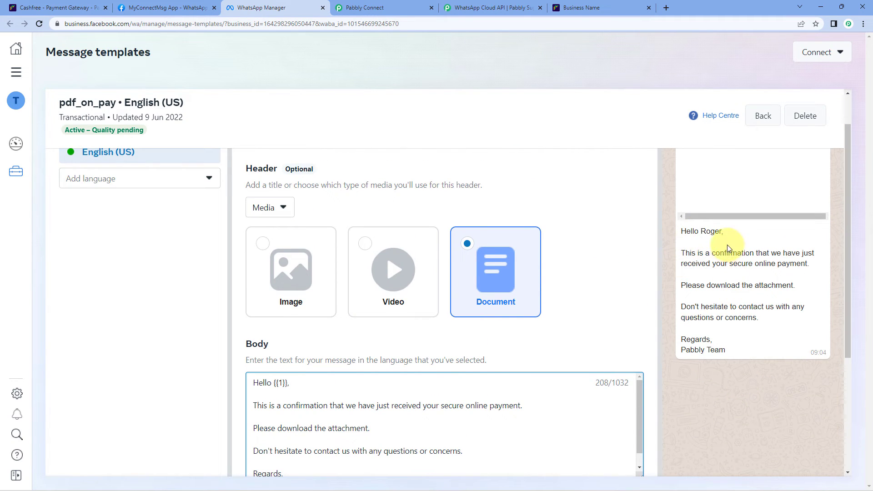
scroll(757, 265, up, 1)
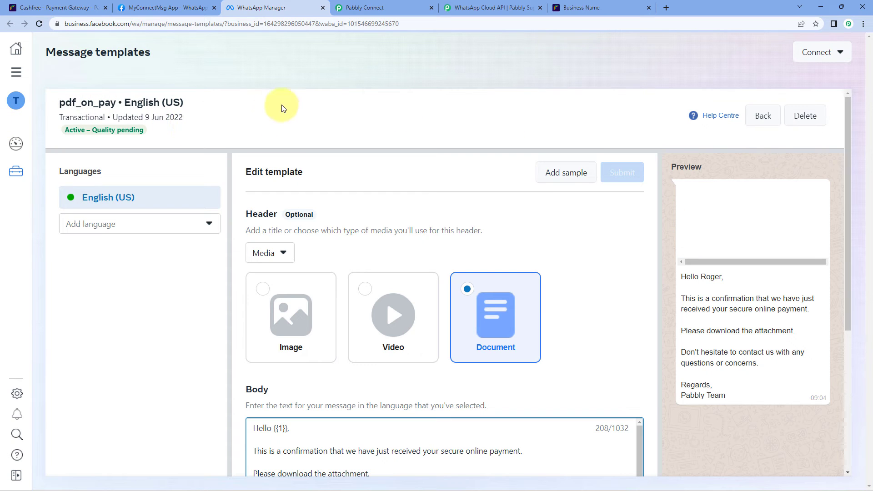
Pick pdf_on_pay as the Template Name, auto-filling language en_US and the template ID.
click(394, 8)
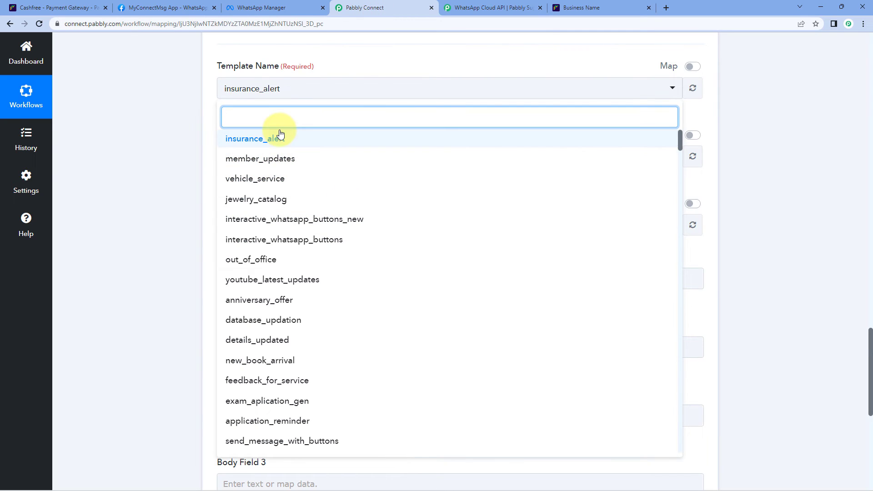
text(pdf)
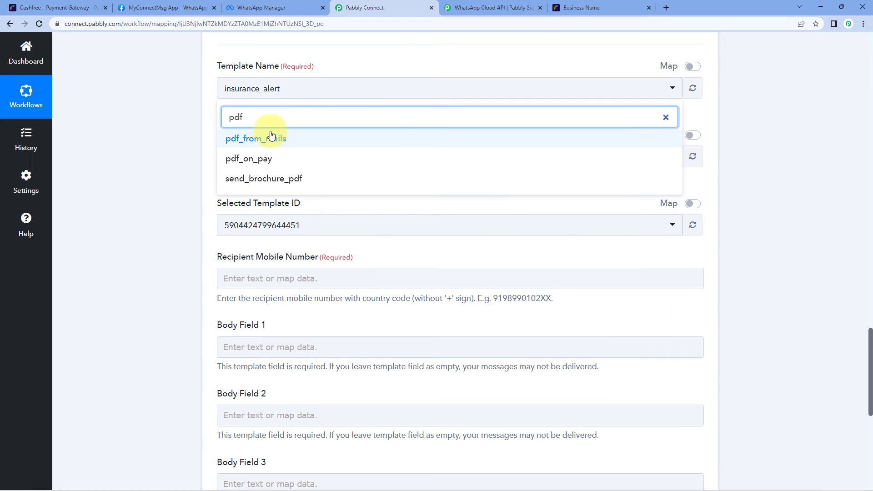
click(263, 159)
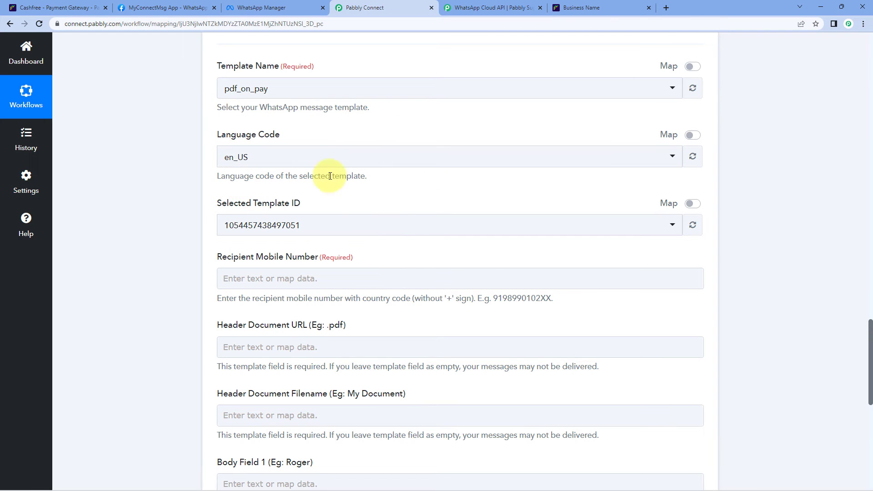
scroll(176, 206, down, 2)
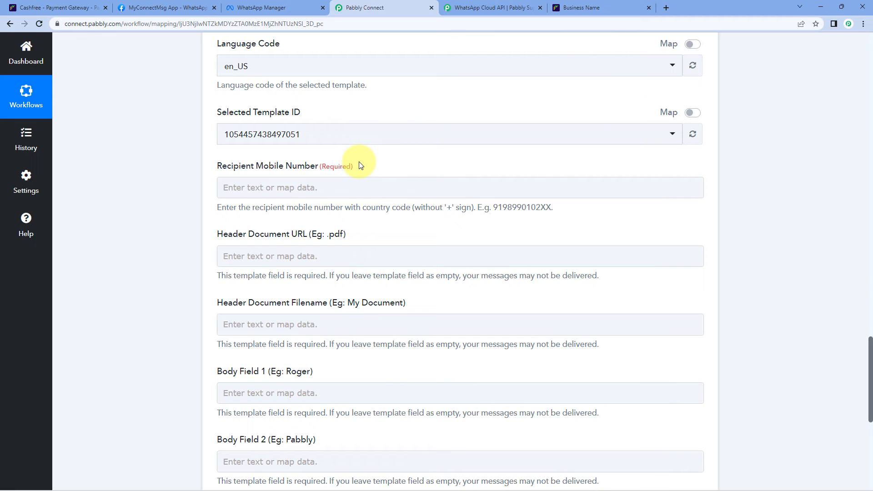
scroll(371, 196, up, 8)
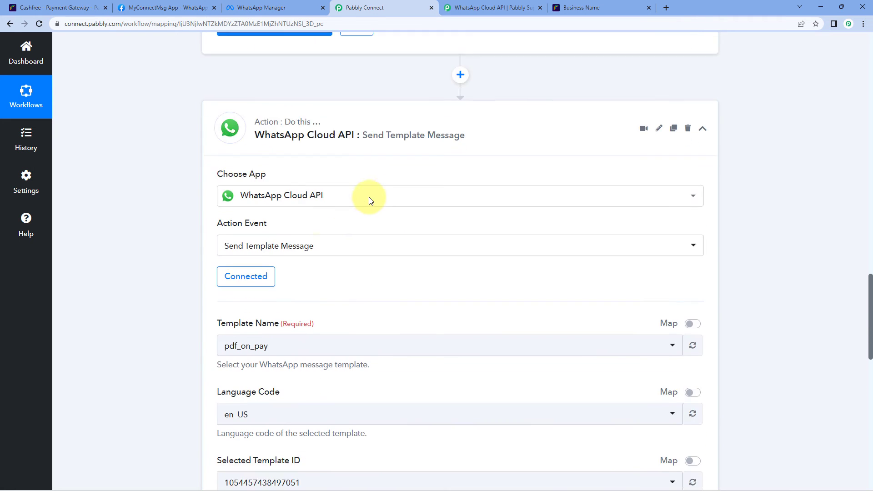
scroll(371, 200, up, 15)
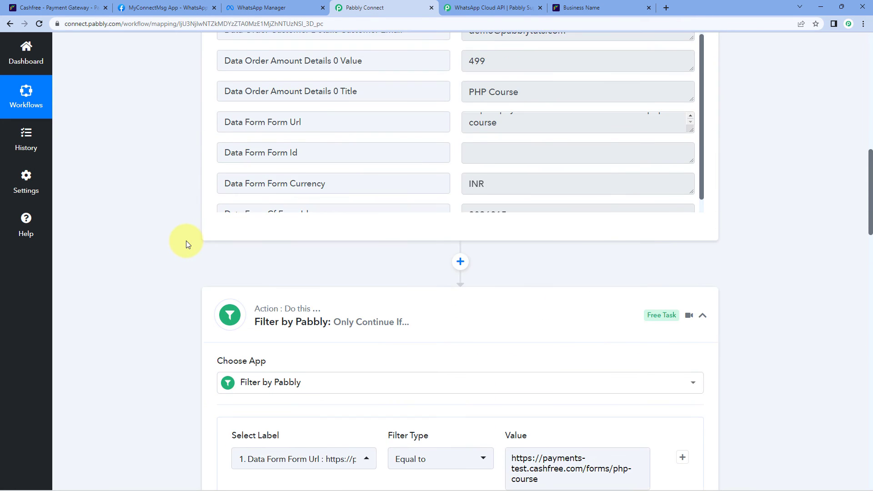
scroll(186, 244, up, 4)
drag(551, 151, 438, 152)
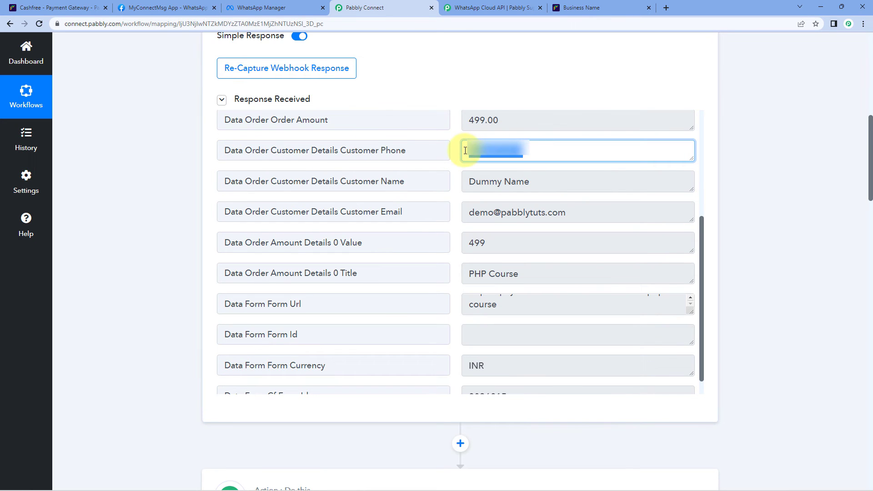
click(465, 150)
click(459, 152)
mouse_move(470, 151)
mouse_down()
mouse_move(566, 153)
mouse_move(456, 153)
mouse_up()
click(565, 153)
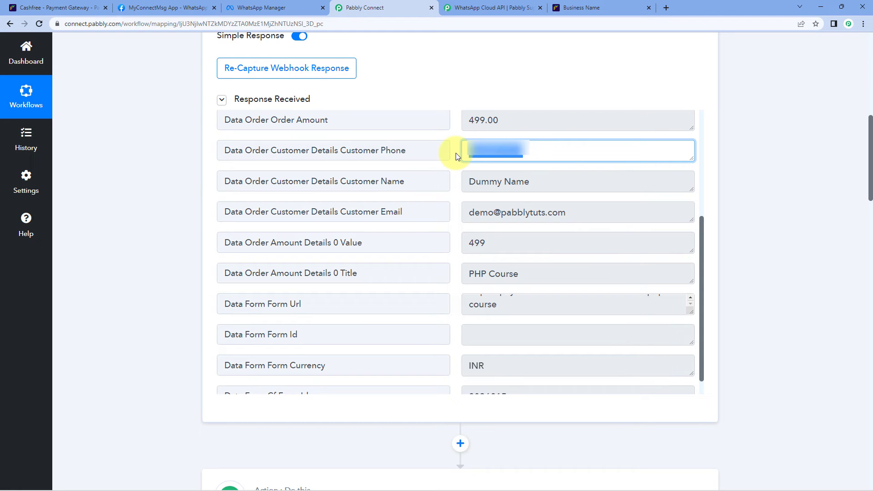
click(150, 176)
scroll(157, 176, down, 20)
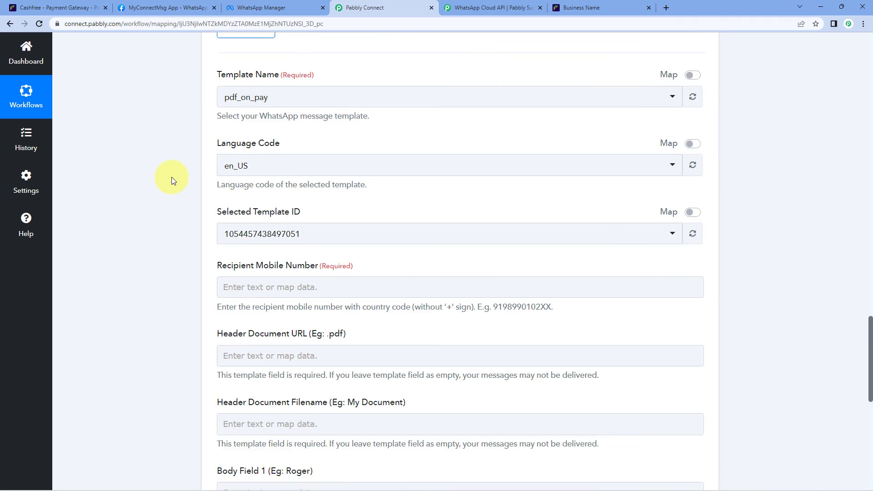
scroll(176, 176, up, 1)
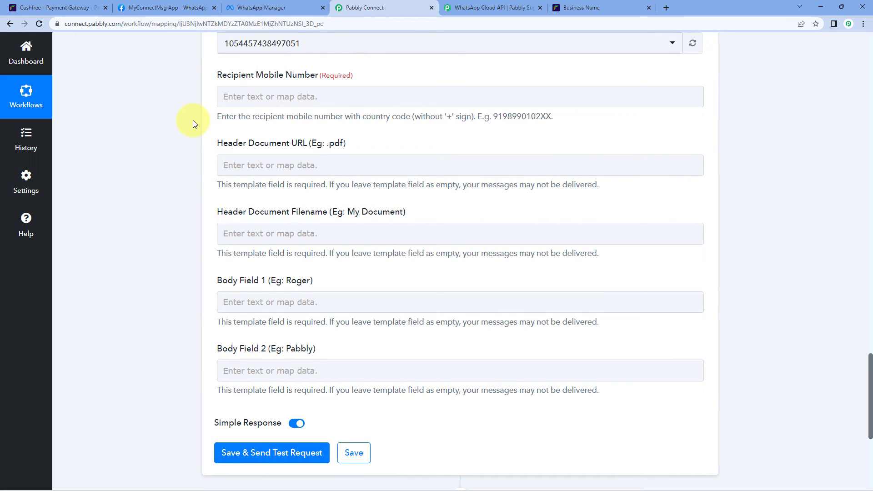
Set Recipient Mobile Number to 91 followed by the mapped Cashfree Customer Phone field.
click(240, 90)
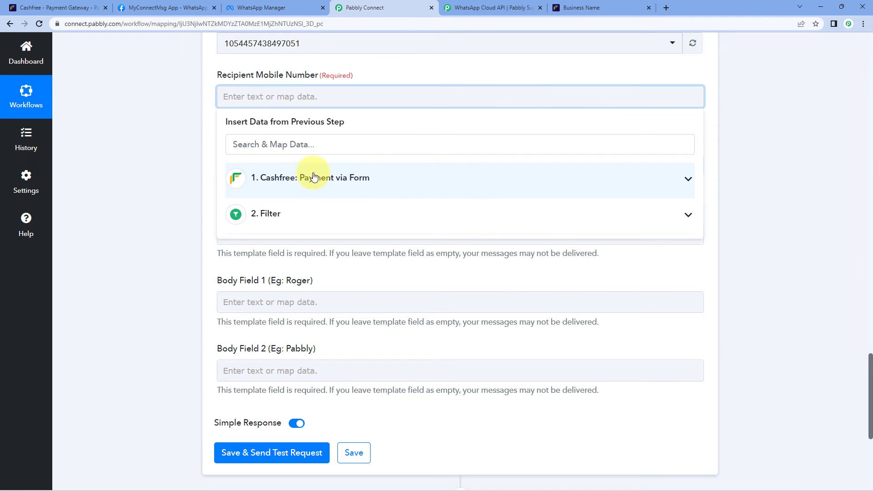
click(374, 176)
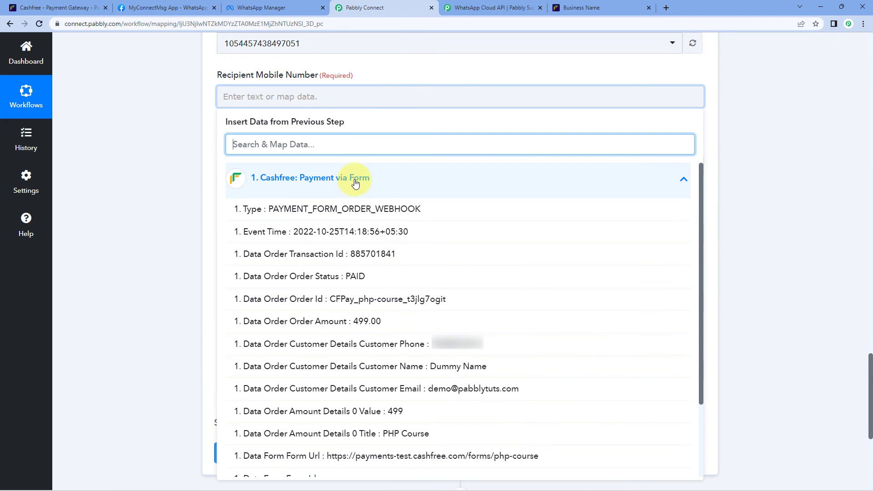
click(360, 346)
click(154, 159)
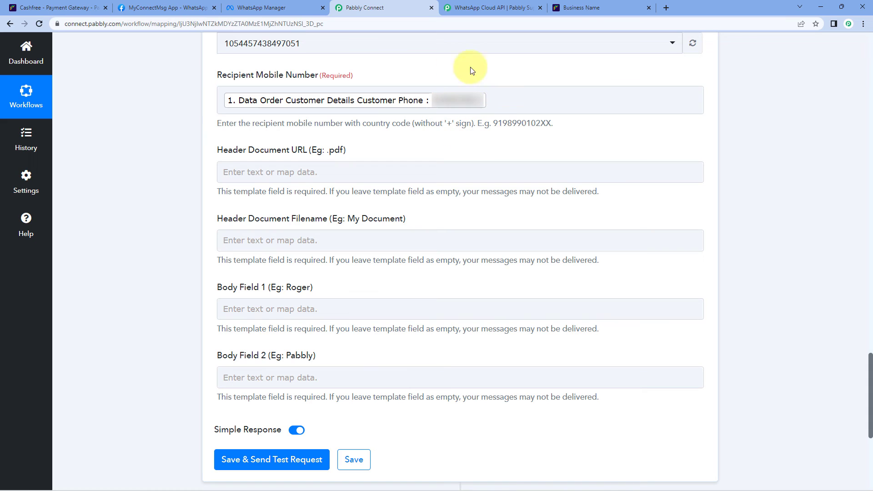
click(220, 102)
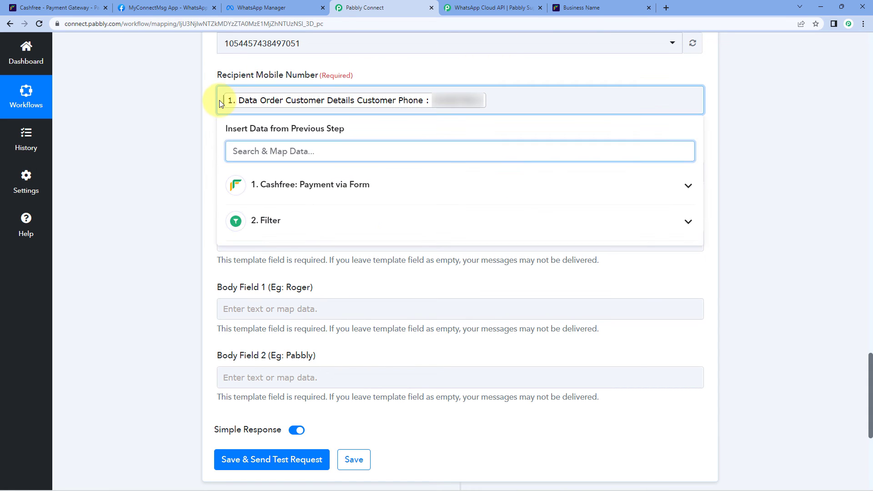
text(91)
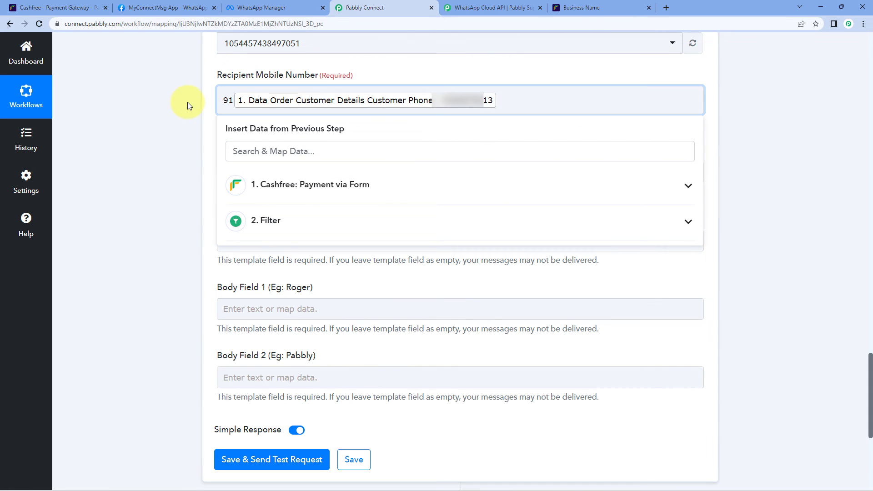
click(188, 103)
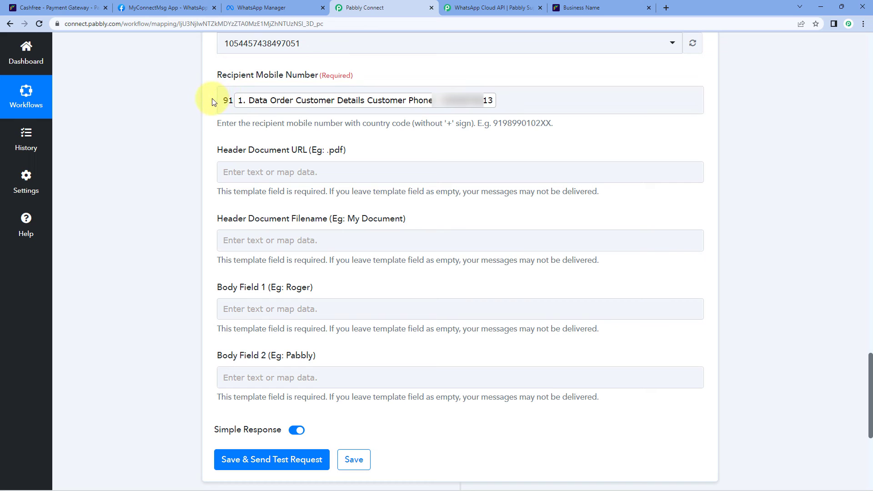
scroll(184, 105, down, 2)
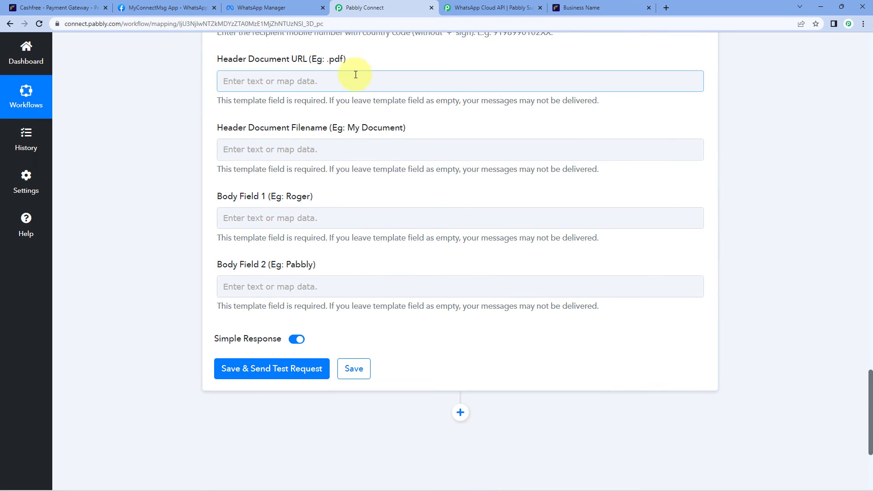
Paste the pay2vault.com PHP-Course-PDF.pdf link into the Header Document URL field.
click(264, 7)
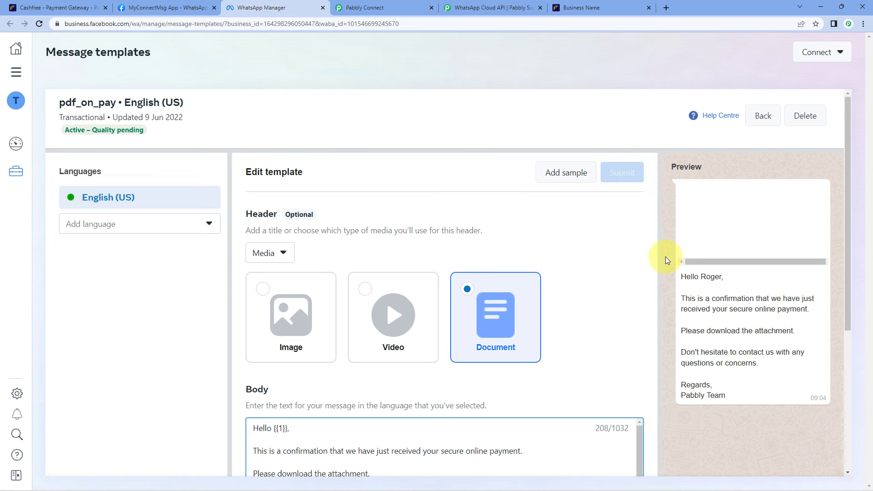
click(391, 7)
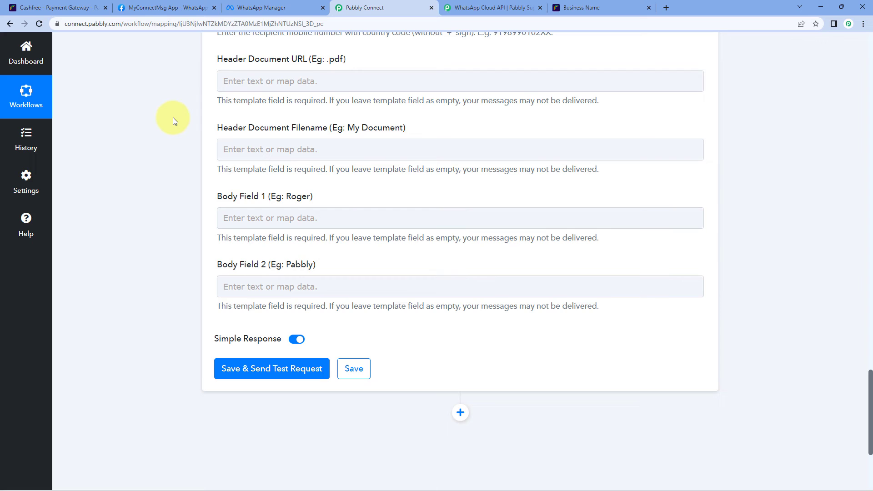
click(297, 85)
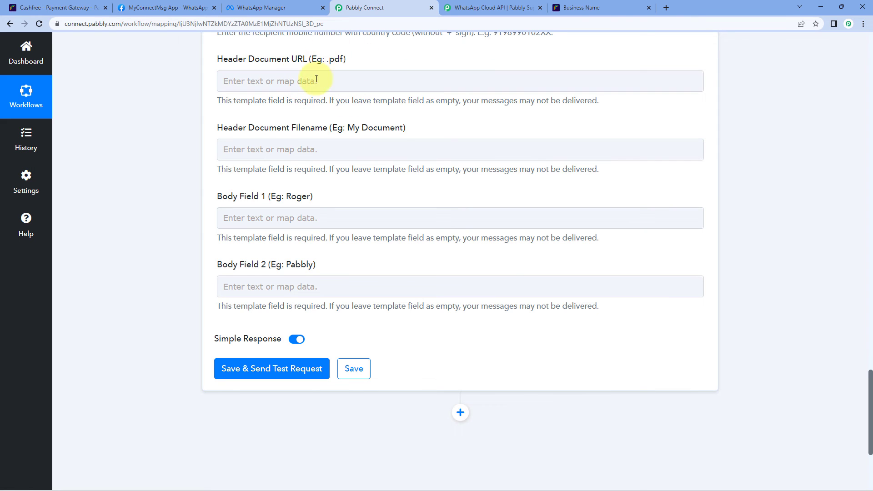
click(288, 80)
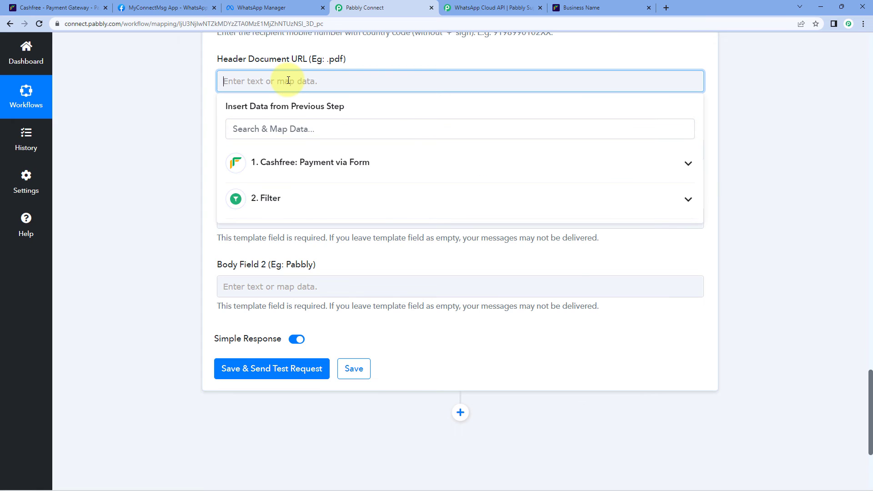
right_click(288, 81)
click(310, 154)
click(74, 127)
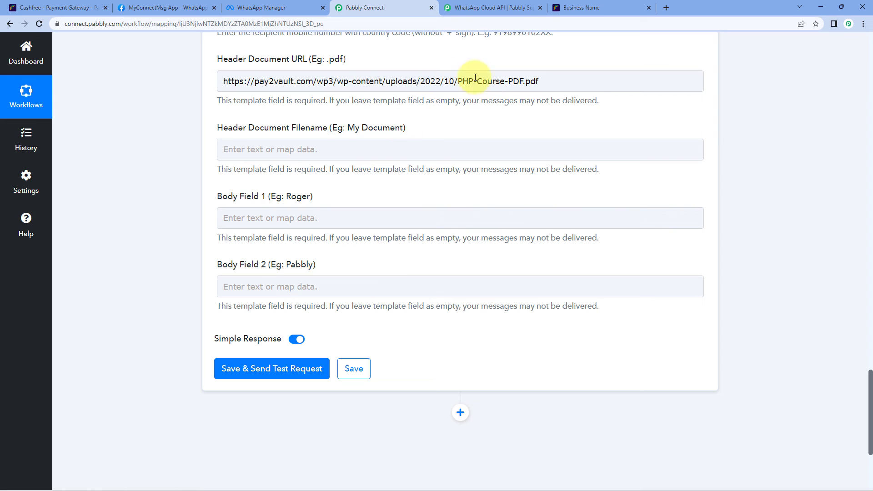
Set the Header Document Filename to 'PHP Course'.
click(303, 149)
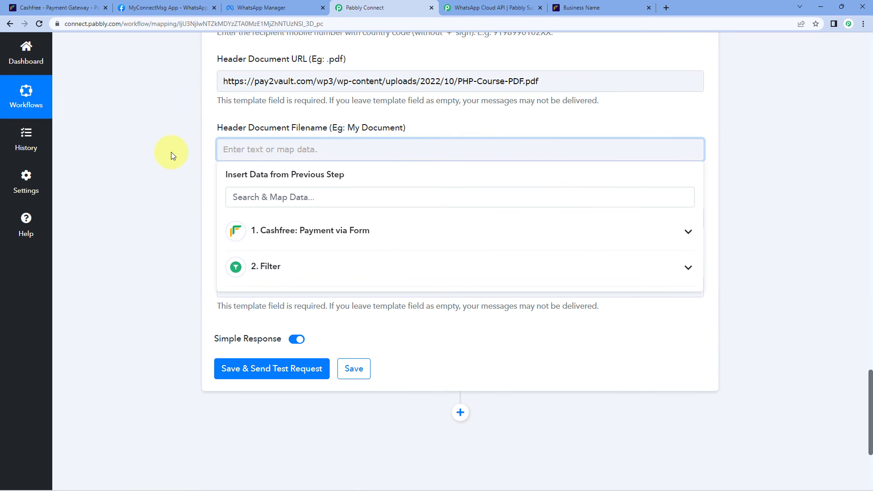
text(PHP Course)
click(171, 152)
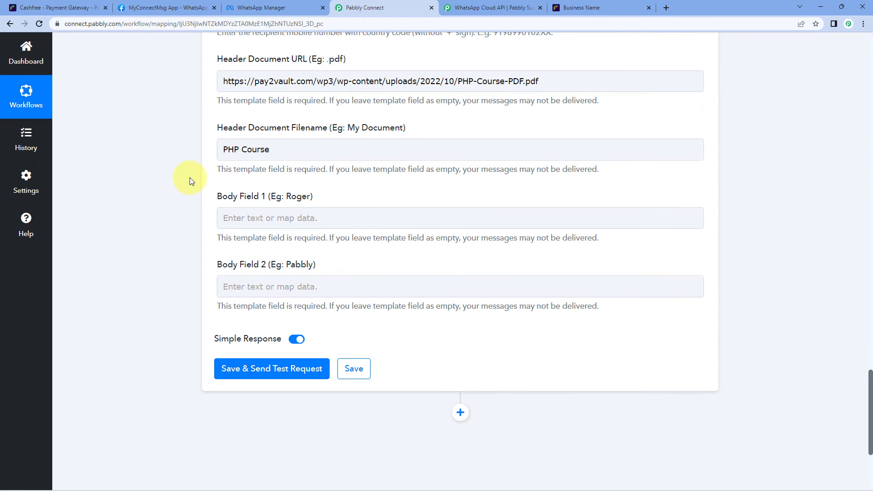
scroll(188, 196, down, 1)
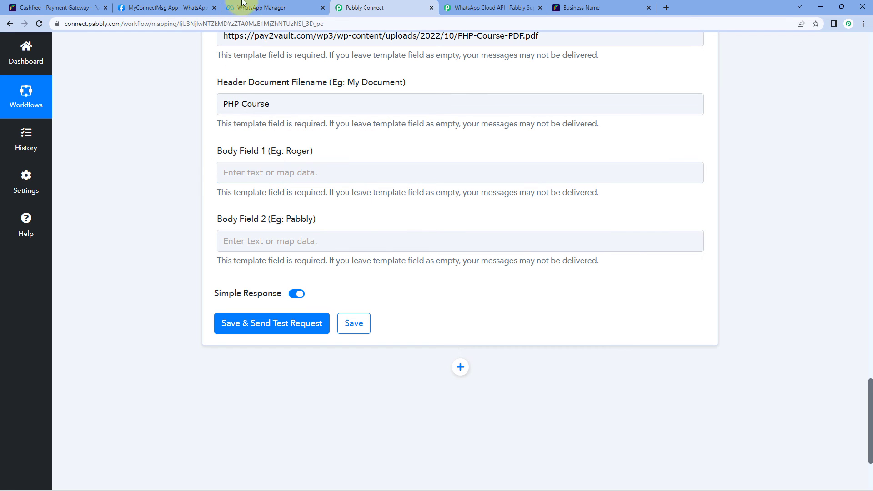
Map the Cashfree Customer Name into Body Field 1, matching the template's {{1}} placeholder.
click(276, 4)
scroll(399, 238, down, 2)
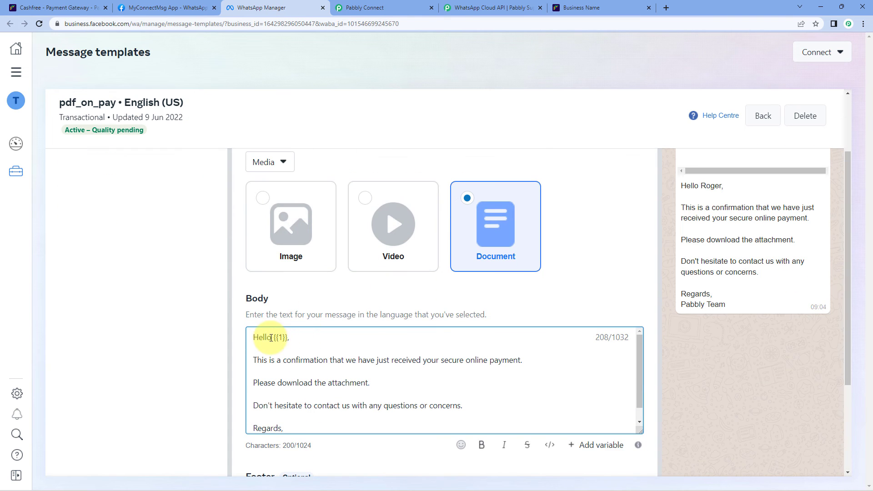
drag(274, 338, 285, 338)
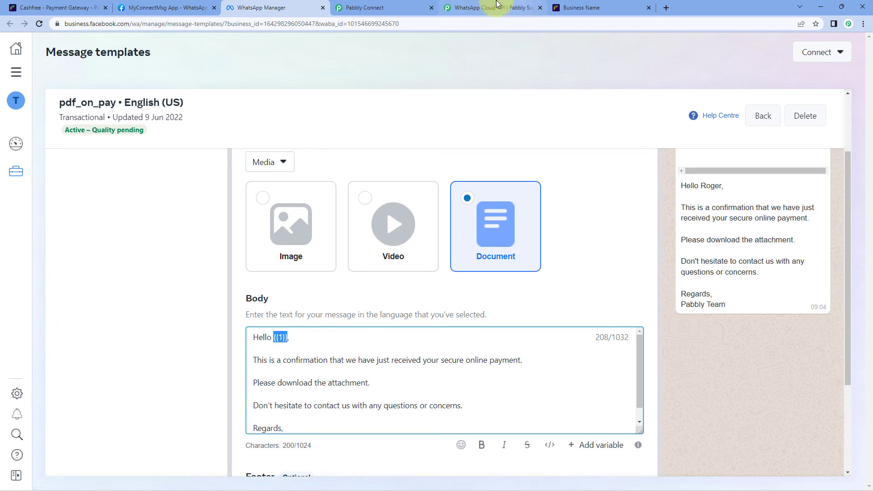
click(397, 5)
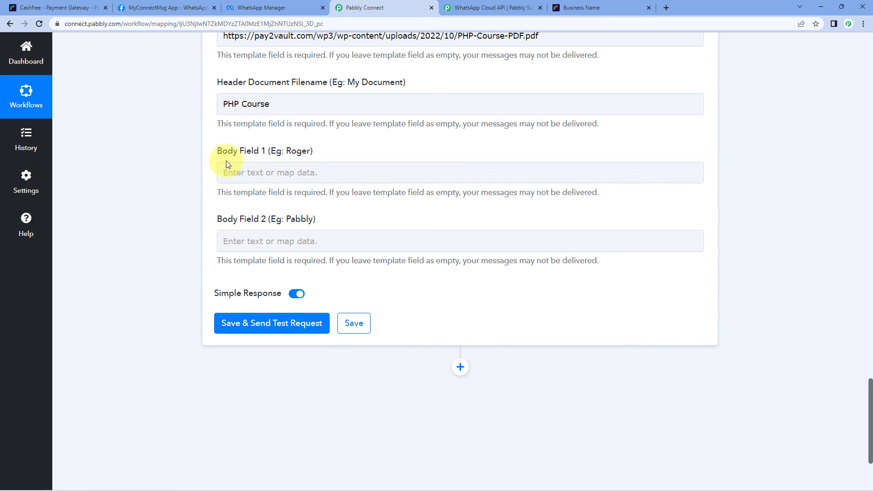
scroll(191, 162, down, 1)
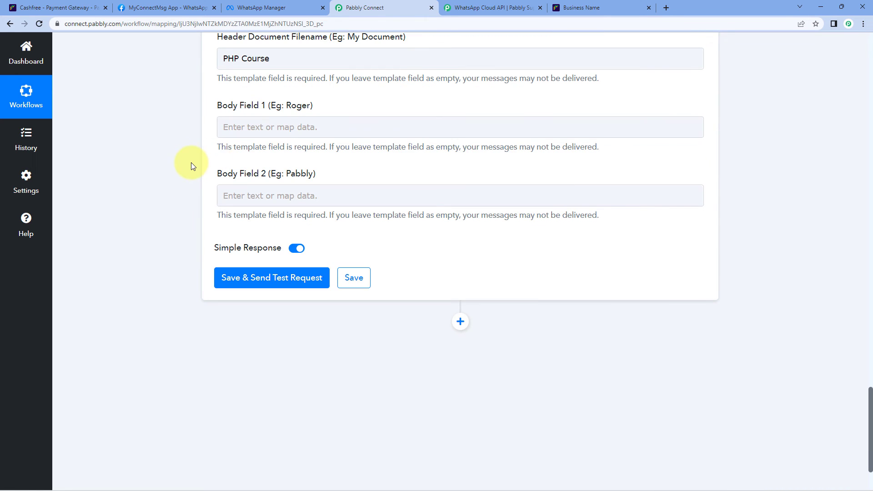
click(256, 127)
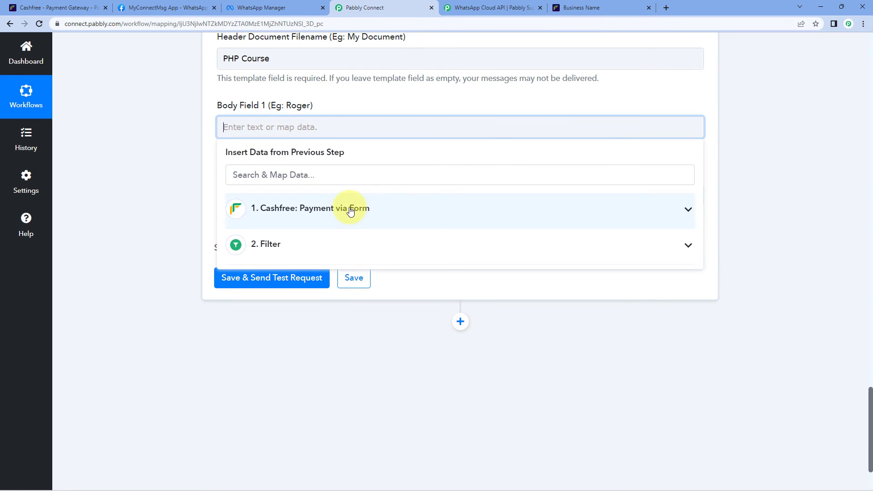
click(350, 209)
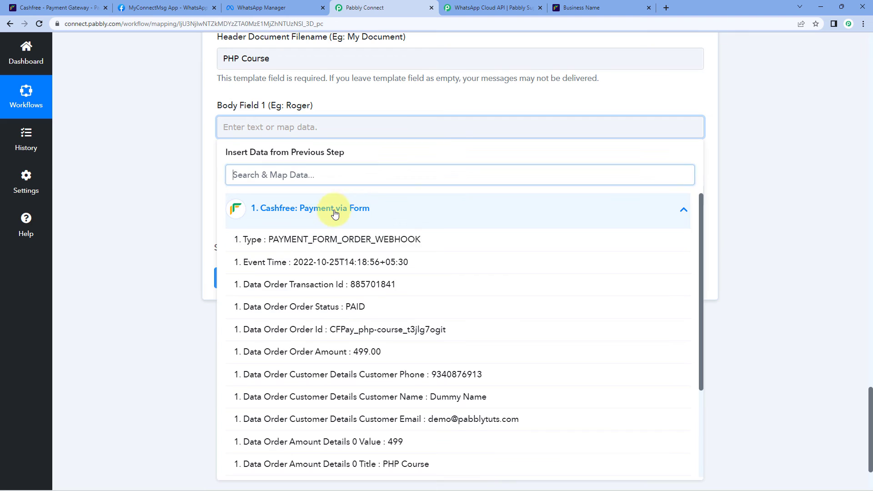
click(359, 398)
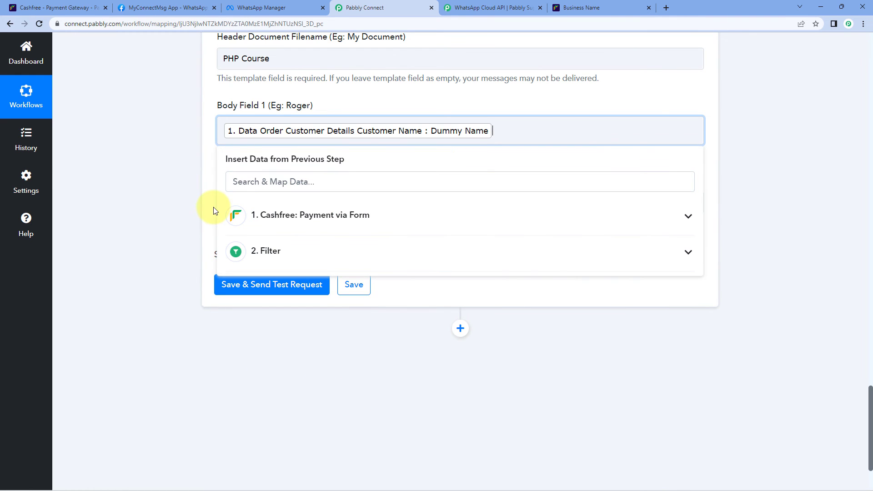
click(184, 189)
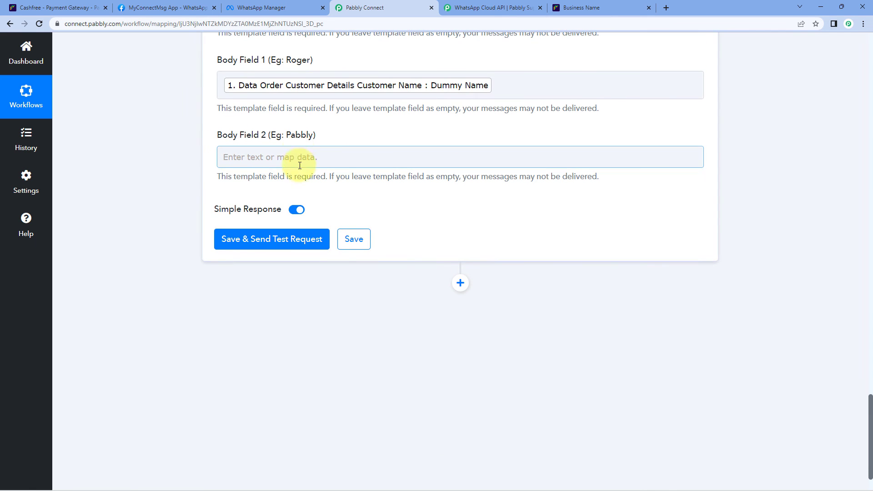
click(262, 7)
Enter Pabbly in Body Field 2 to fill the template's {{2}} Team sign-off.
scroll(609, 291, down, 3)
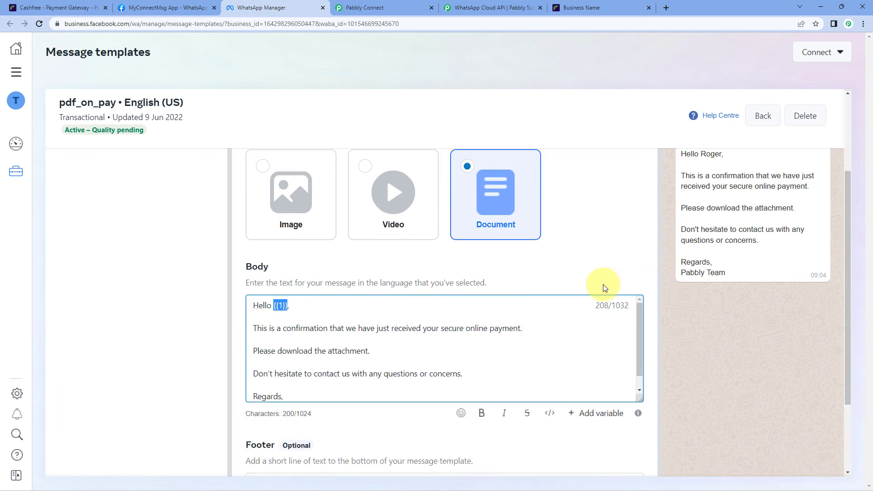
drag(267, 380, 230, 382)
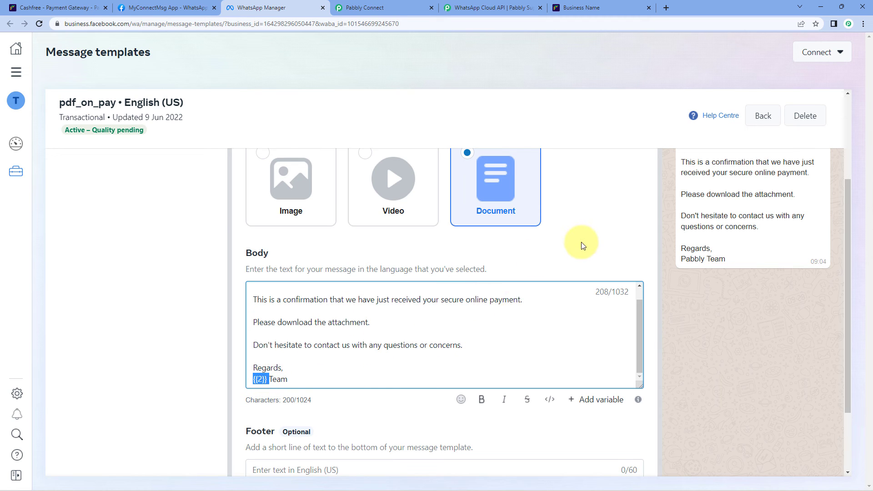
click(395, 6)
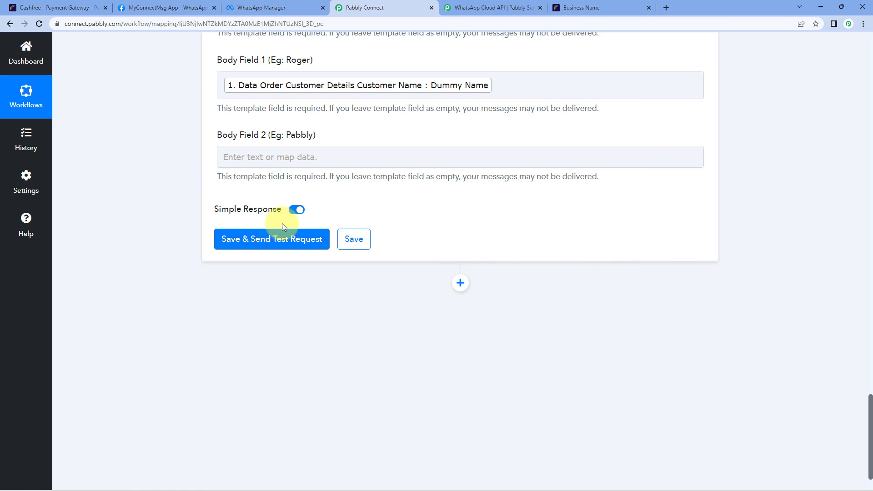
click(270, 153)
text(Pabbly)
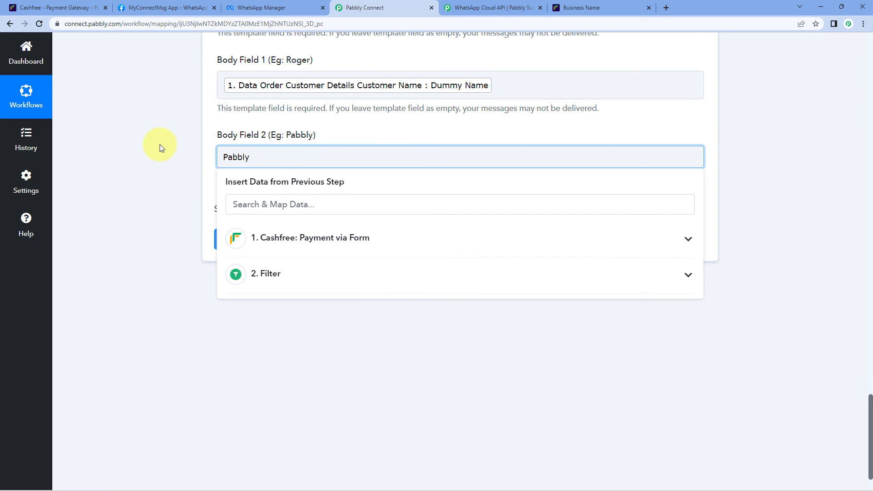
click(160, 144)
click(255, 7)
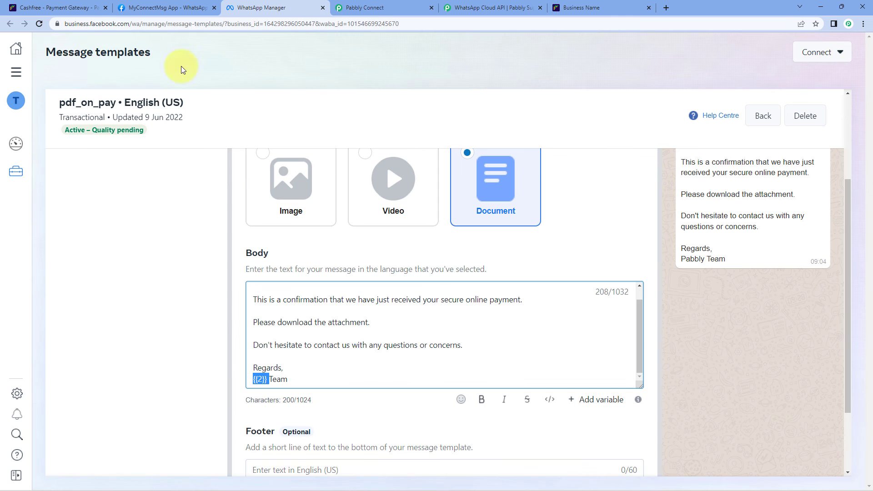
scroll(650, 252, up, 1)
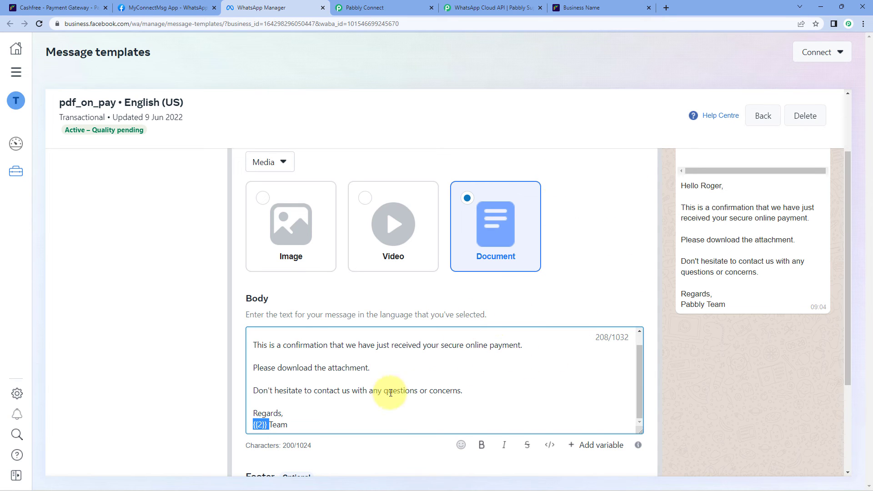
scroll(386, 377, up, 1)
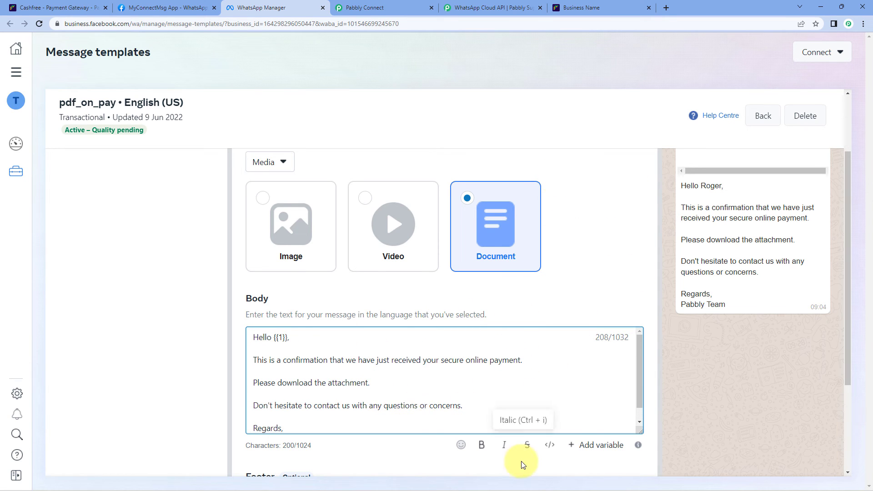
click(383, 6)
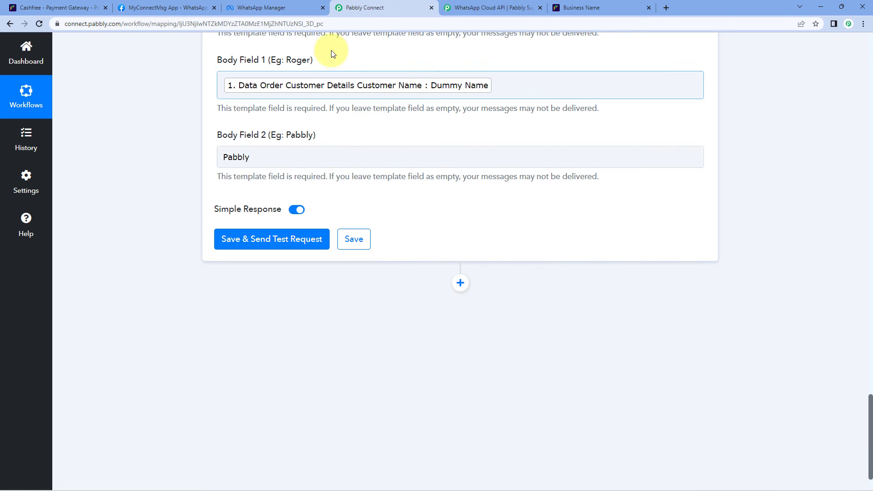
Save the WhatsApp step and send a test request, receiving a whatsapp message ID.
click(369, 150)
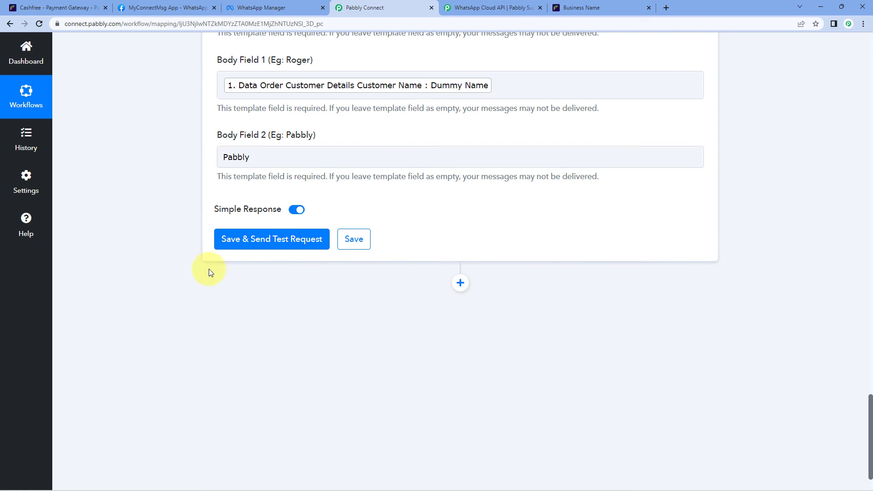
click(286, 241)
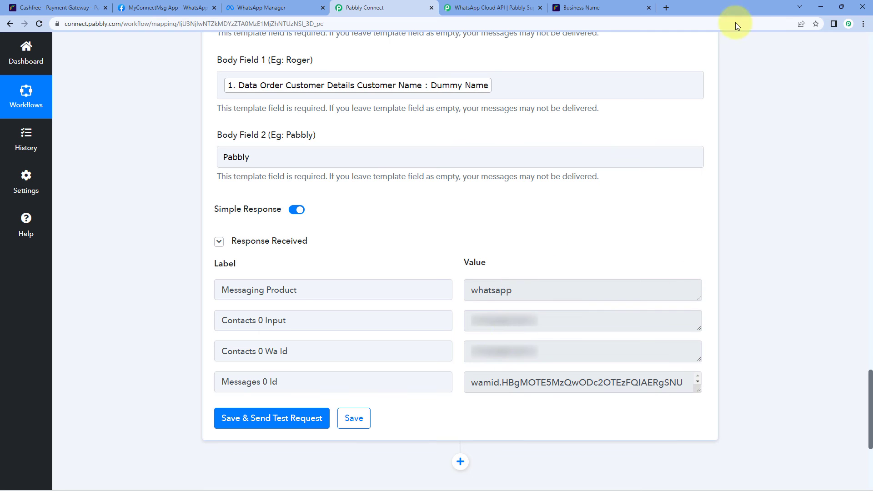
click(667, 8)
Open web.whatsapp.com, open the chat with the received message and mark it not spam.
text(web.whatsapp.com)
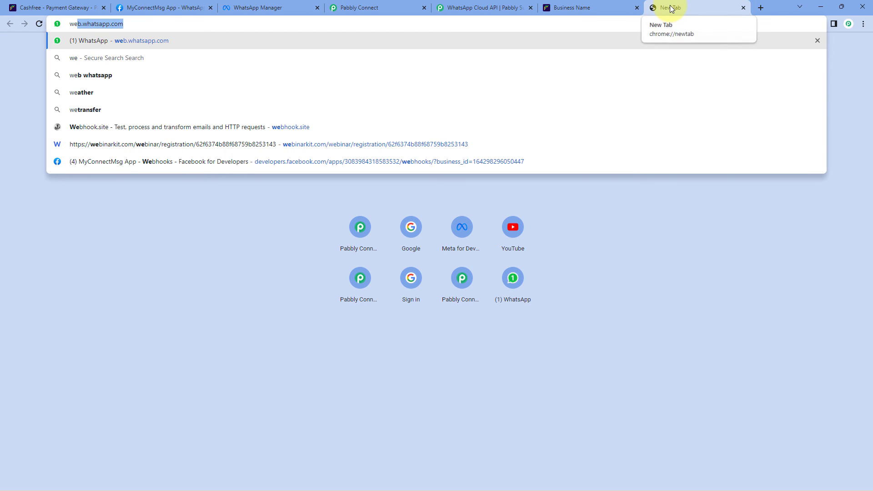
key(Return)
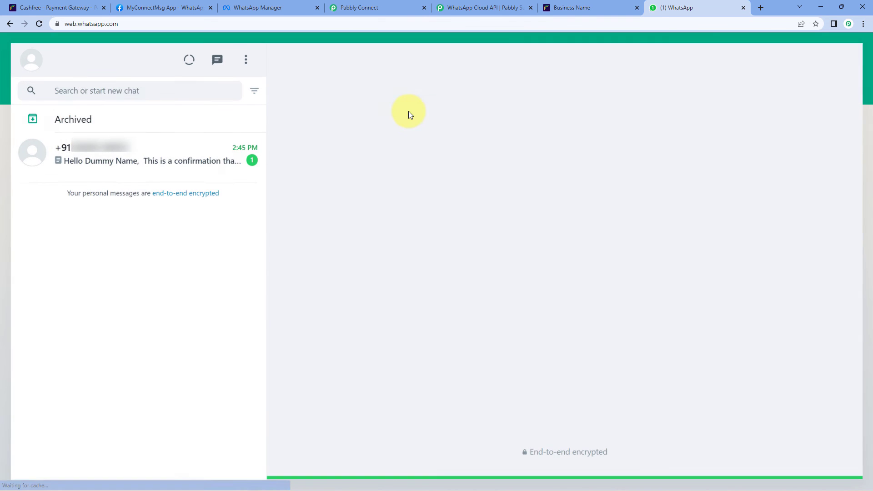
click(192, 143)
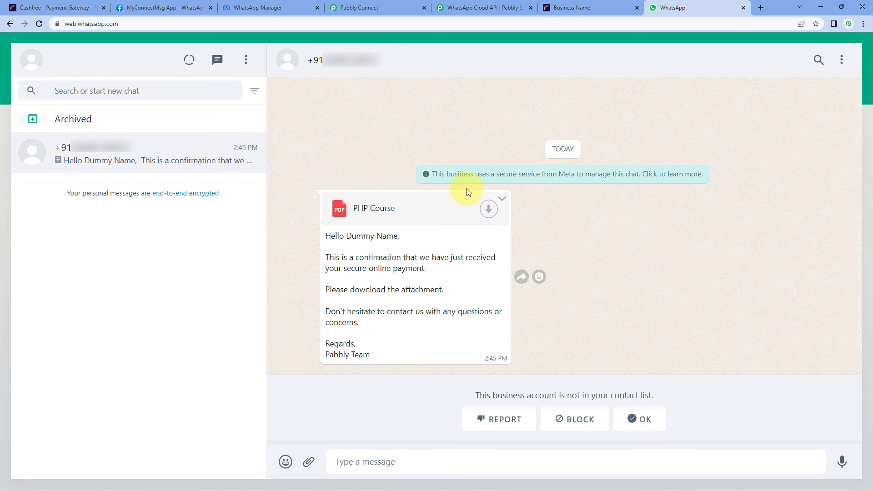
click(635, 419)
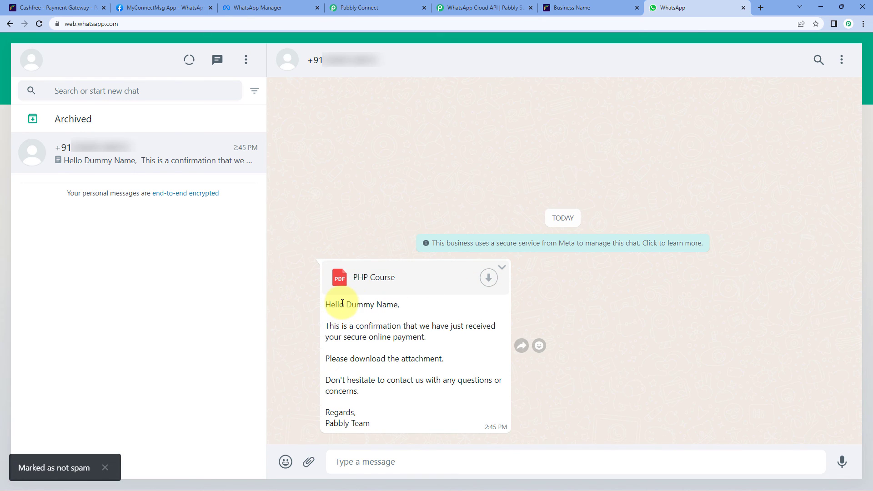
Verify the customer name and Pabbly sign-off in the message, then download the PHP Course PDF.
drag(345, 304, 399, 306)
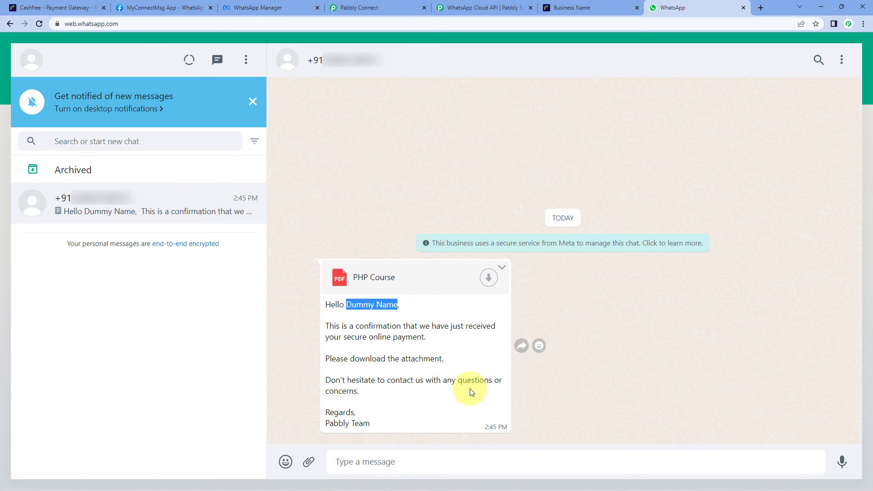
click(390, 392)
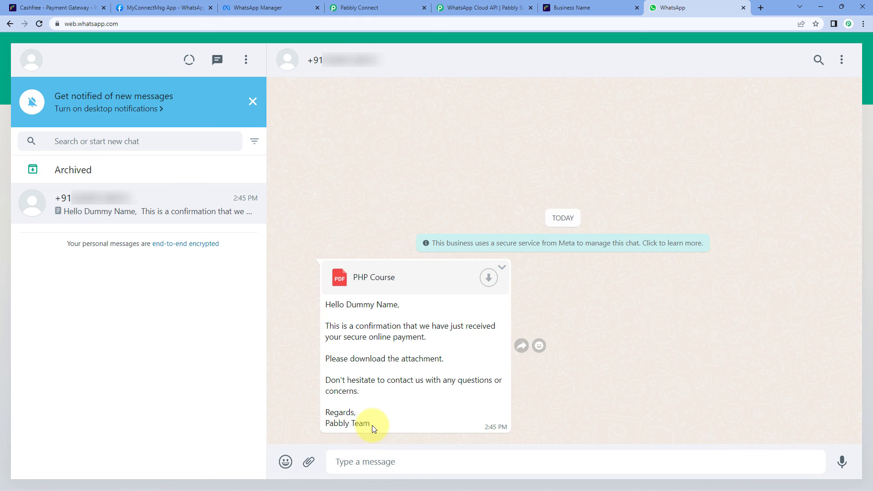
drag(372, 425, 399, 306)
click(348, 305)
click(364, 234)
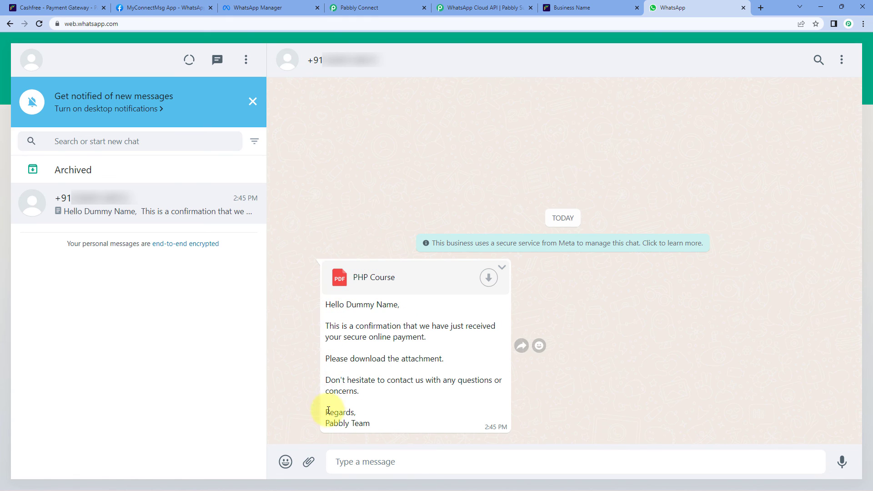
drag(326, 424, 349, 424)
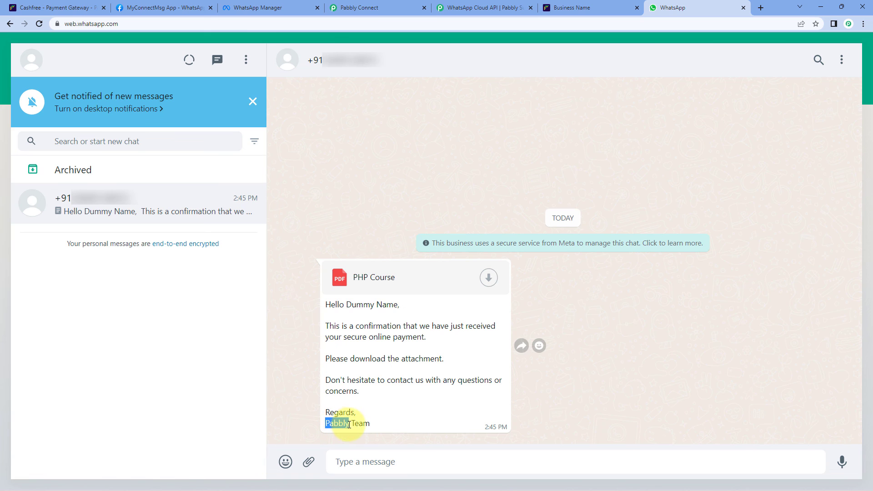
click(392, 406)
click(253, 101)
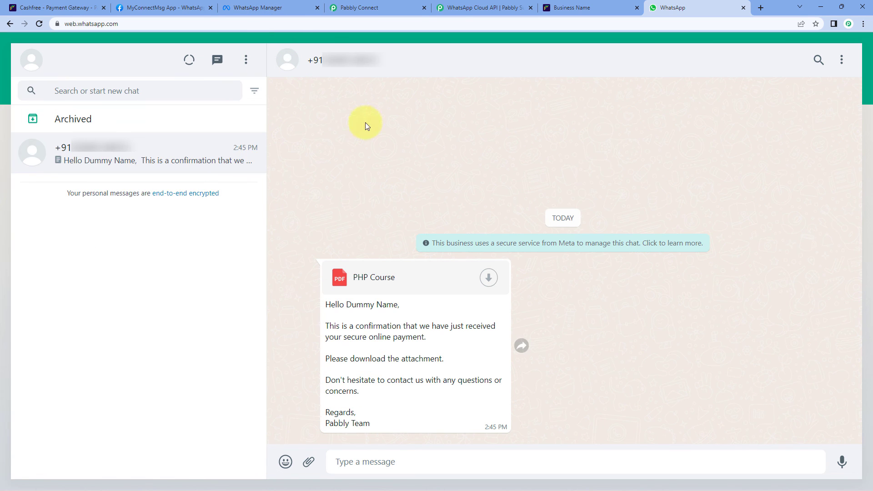
click(489, 279)
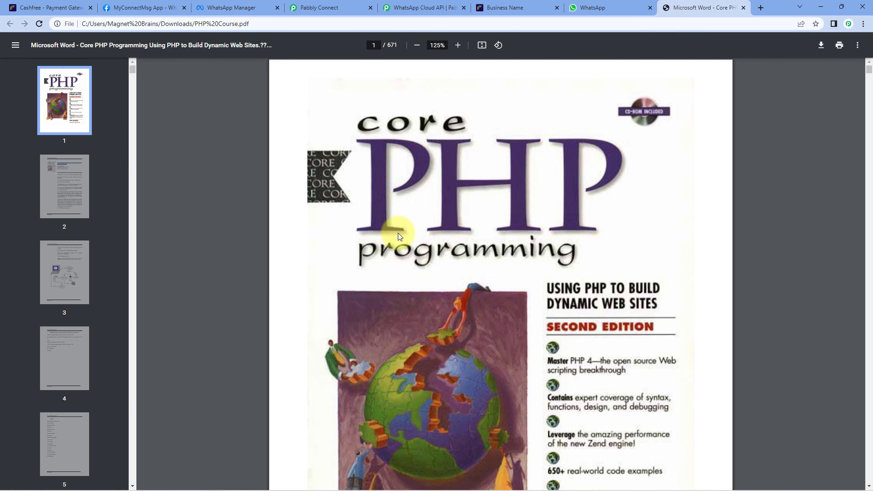
Review the 671-page Core PHP Programming PDF against the workflow form, then close it.
scroll(515, 157, down, 3)
scroll(544, 98, up, 3)
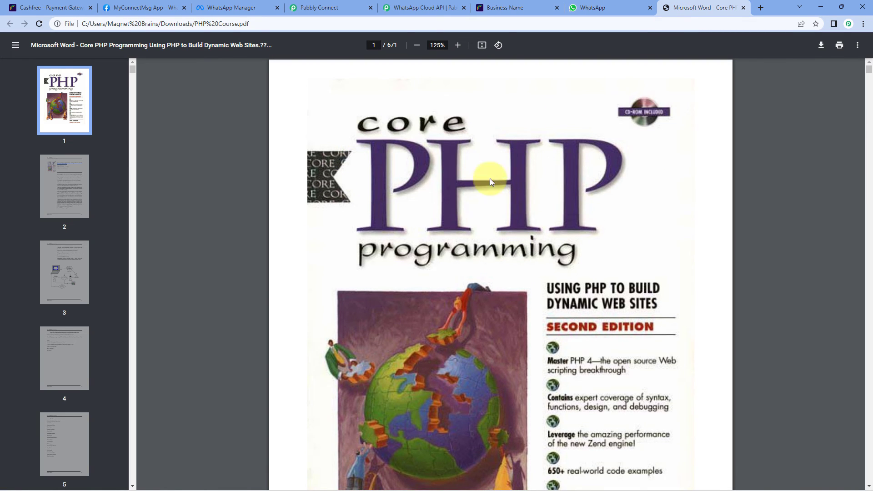
click(349, 4)
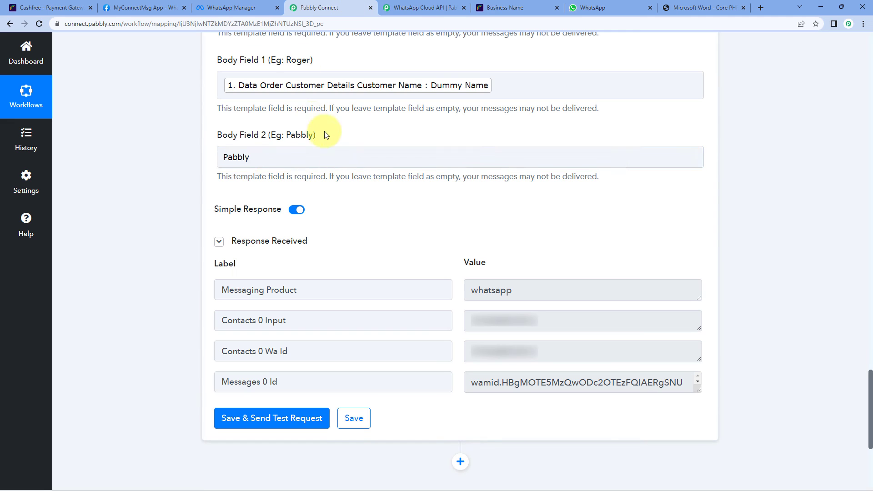
scroll(321, 127, up, 3)
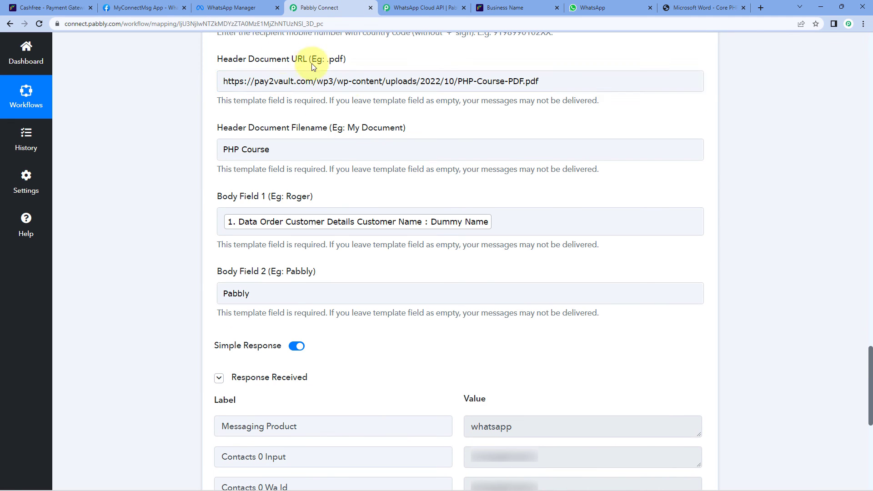
scroll(500, 154, down, 2)
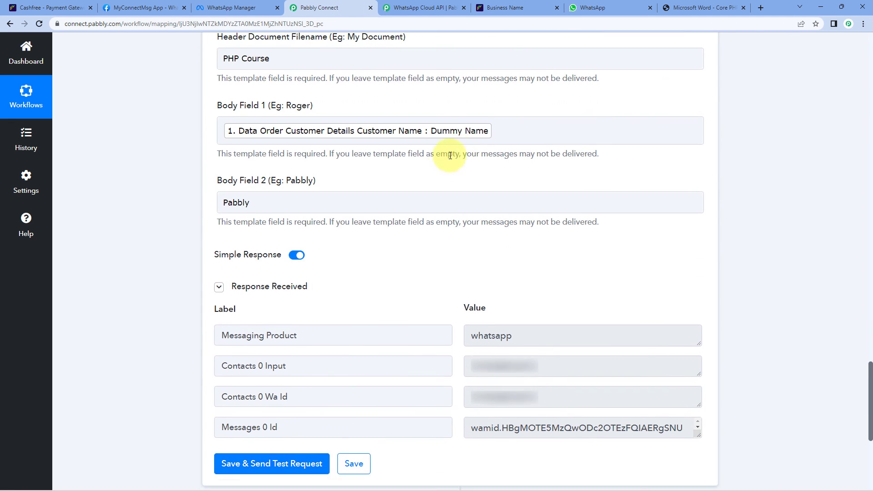
click(723, 7)
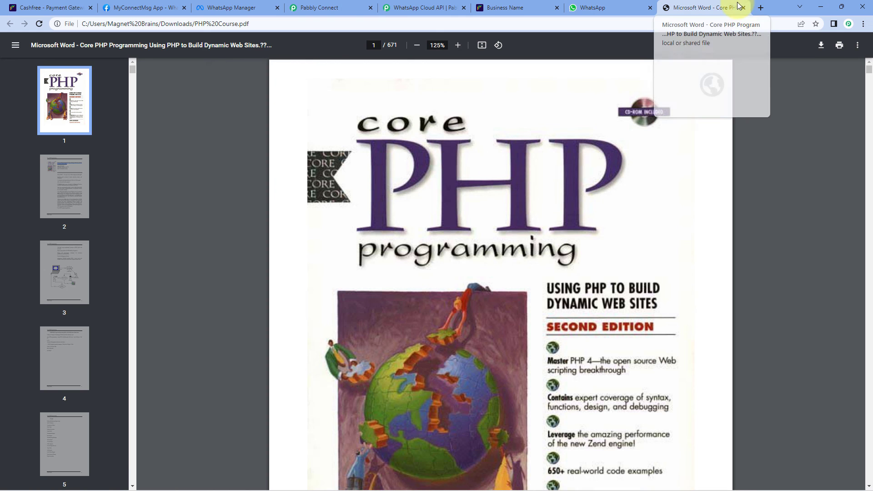
click(744, 8)
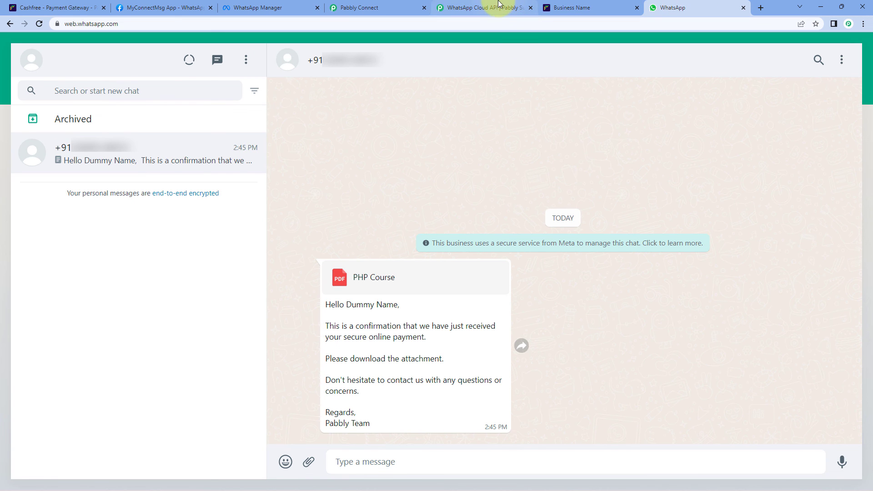
Collapse the Cashfree trigger step to review the workflow, then copy the ₹499 payment form URL in Cashfree.
click(414, 6)
scroll(746, 236, up, 20)
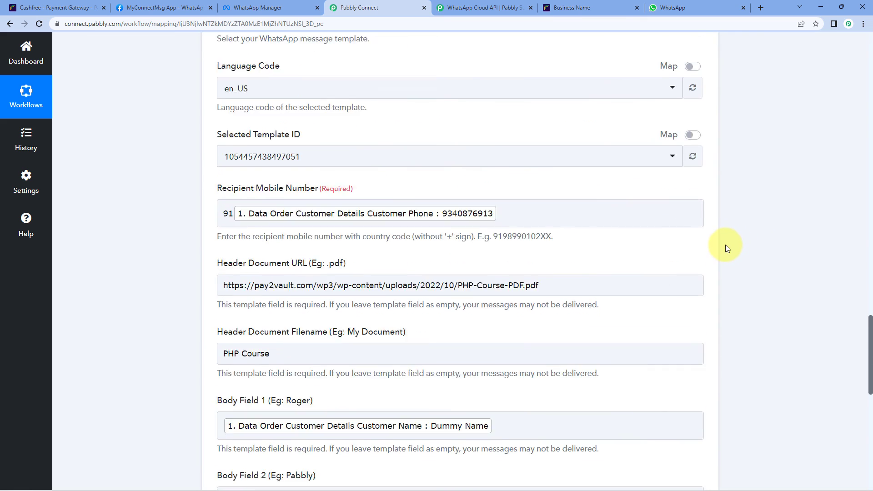
scroll(717, 325, up, 15)
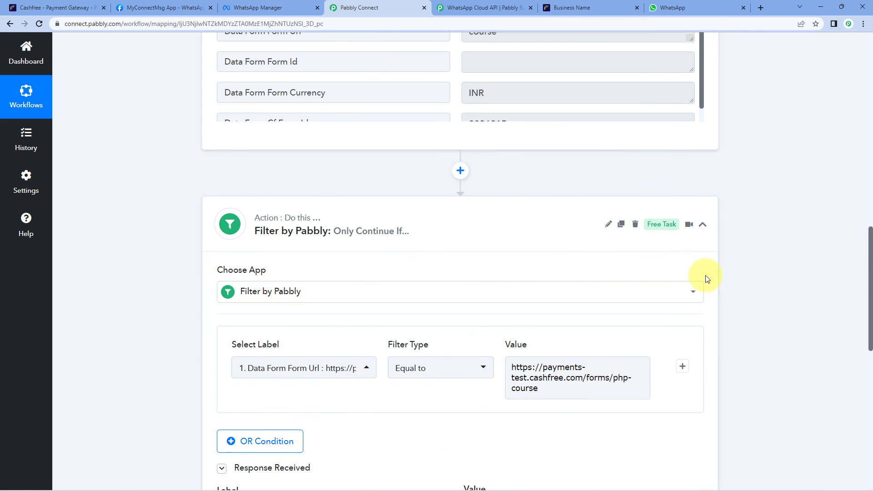
scroll(723, 229, up, 1)
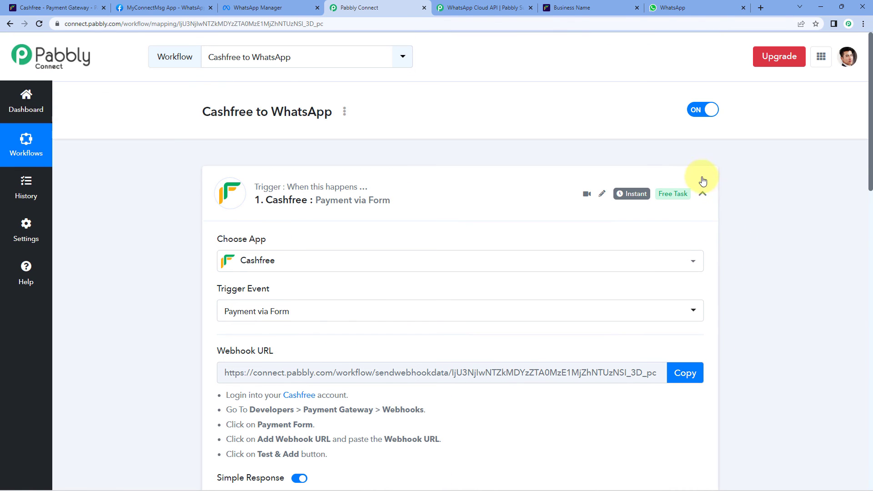
click(703, 192)
scroll(200, 223, down, 1)
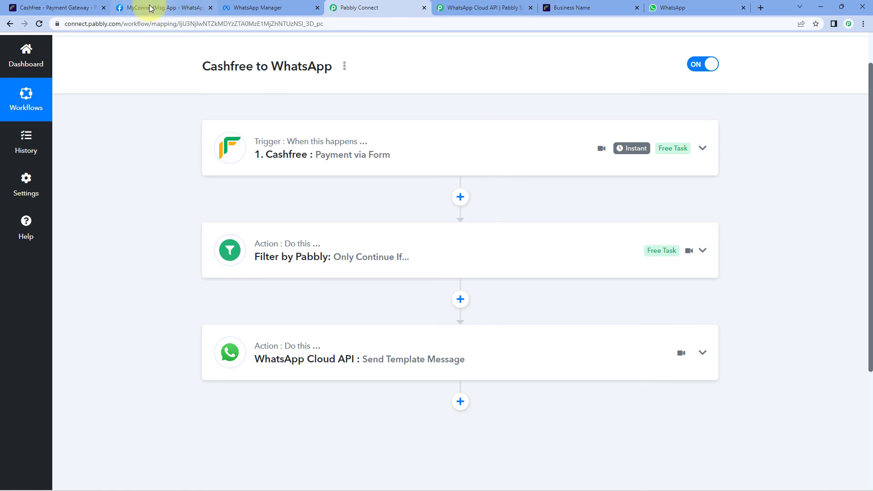
click(18, 7)
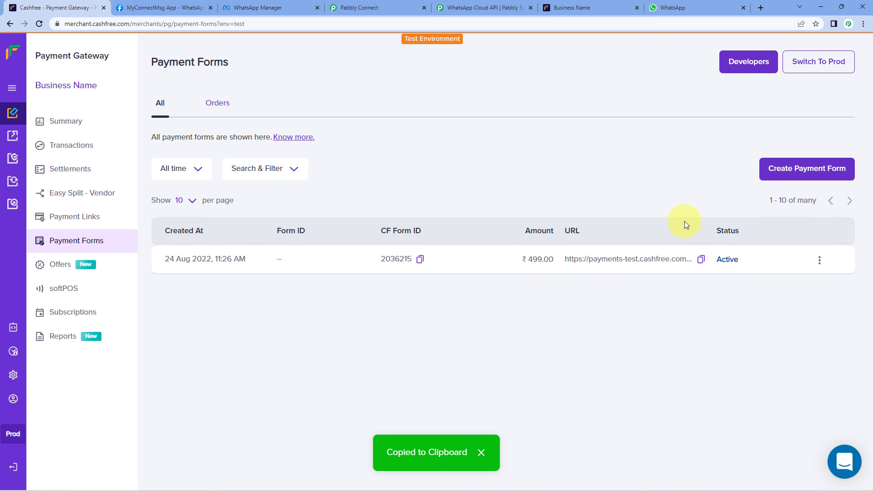
Load the PHP Course payment form from the copied URL in the payment tab.
click(591, 7)
click(503, 23)
key(ctrl+v)
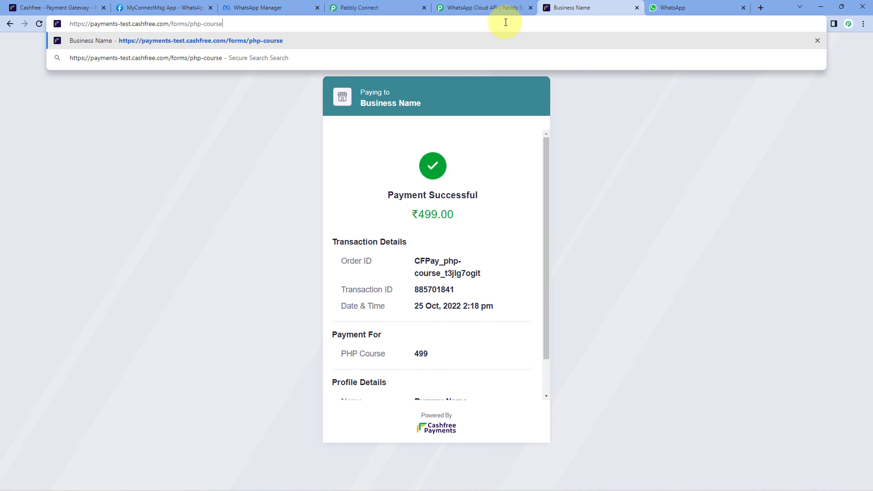
key(Return)
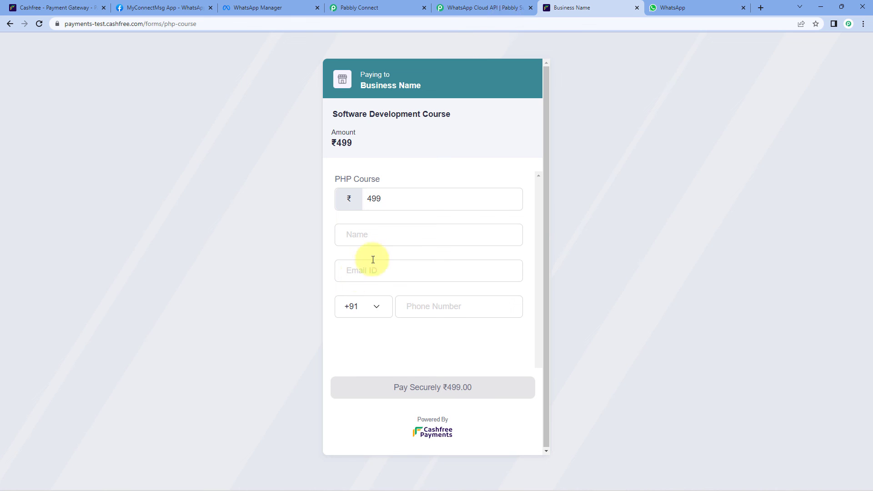
Fill in the test buyer's name, e-mail and phone number, then submit the ₹499 payment.
click(375, 240)
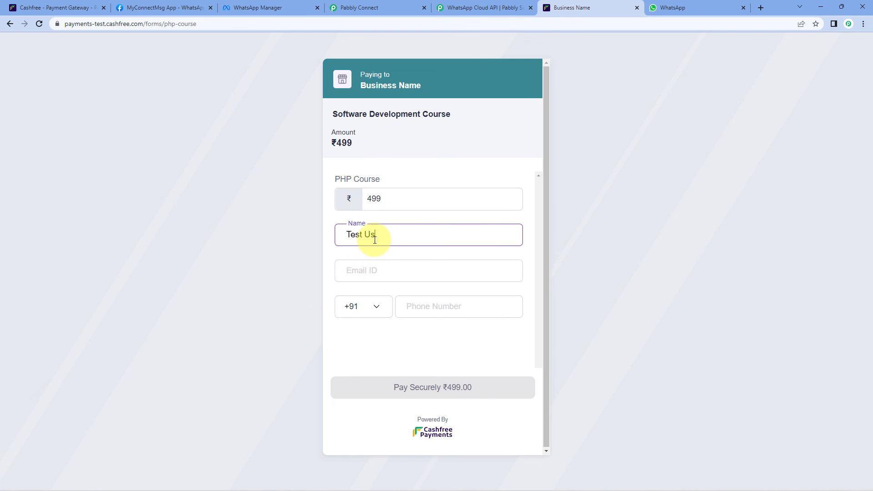
text(Test User)
click(376, 264)
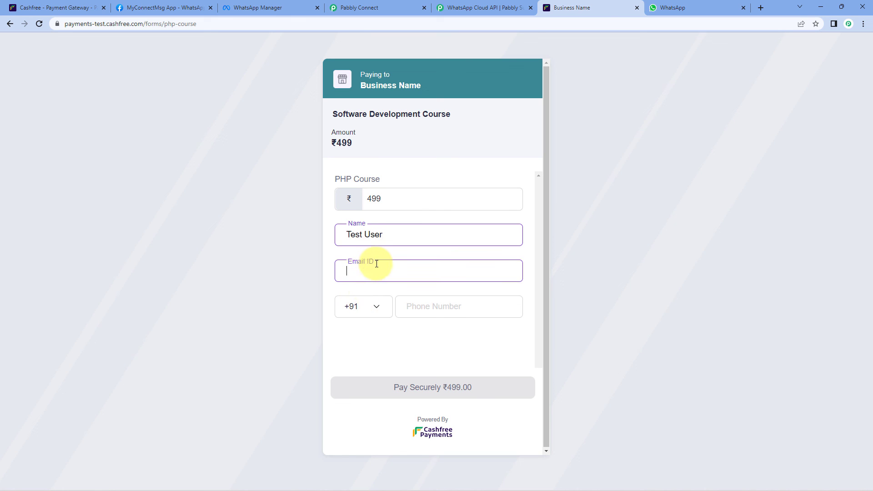
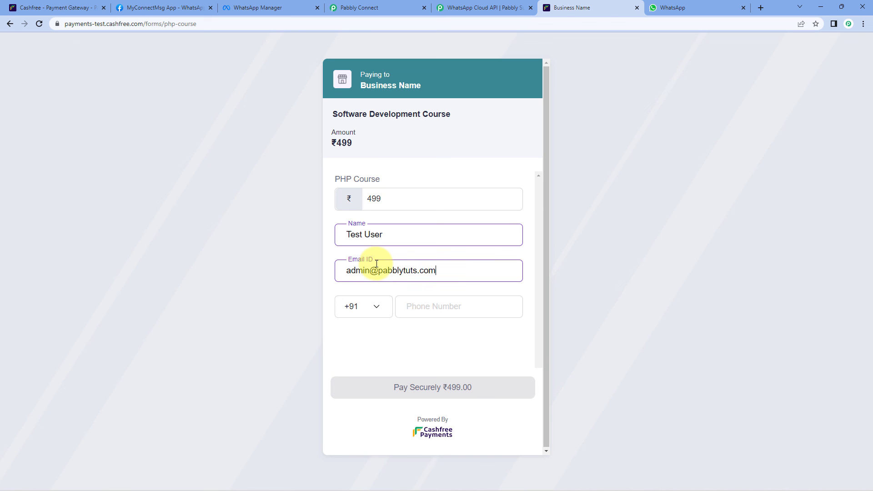
key(Tab)
key(Tab)
text(*****)
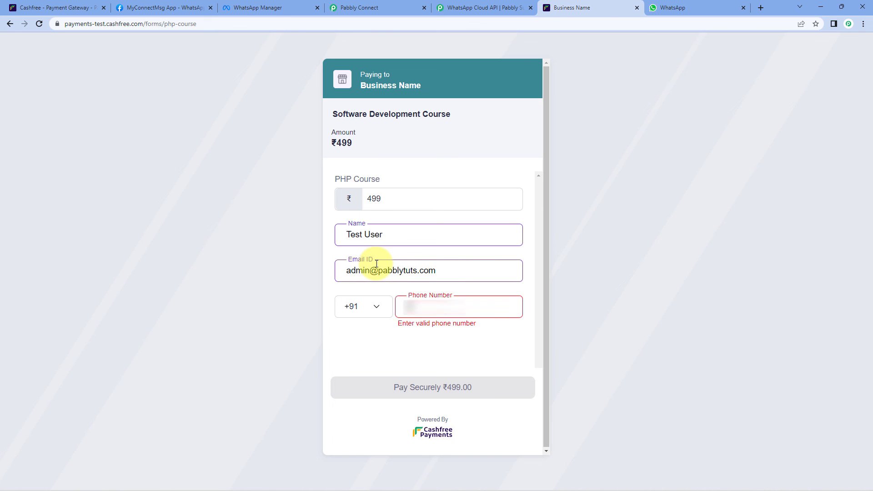
text(*****)
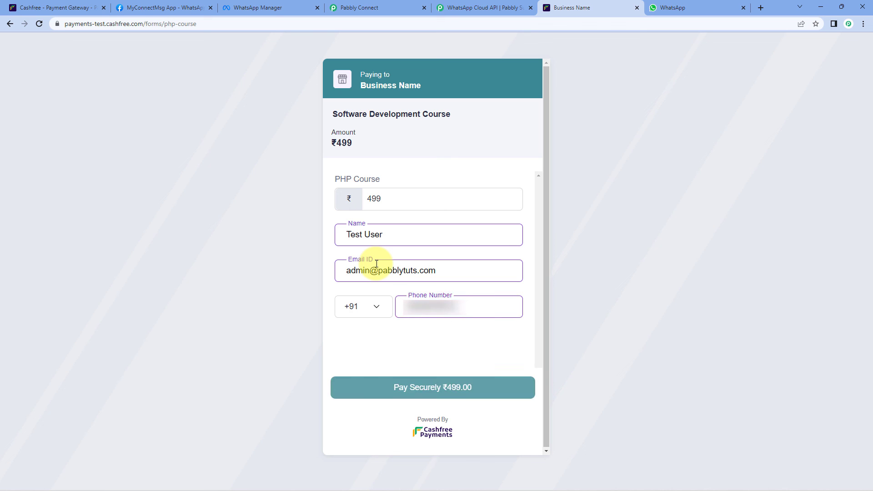
click(455, 387)
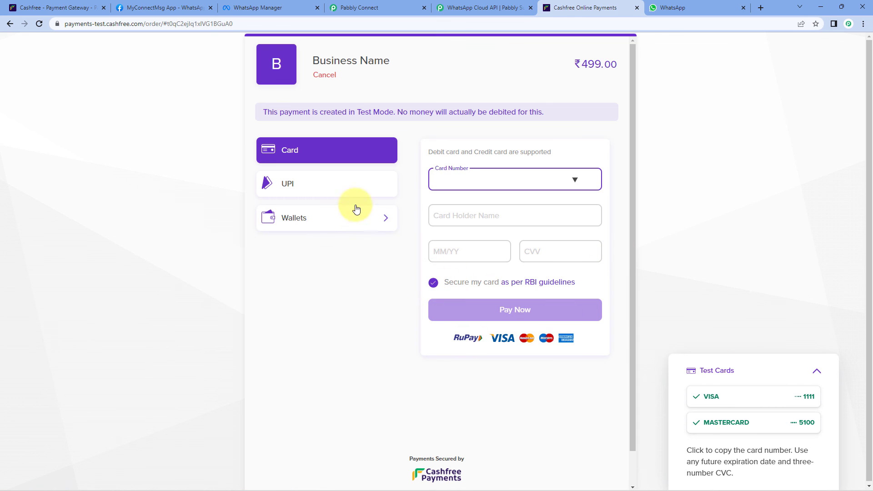
Pay ₹499 with the VISA test card, declining to save the card.
click(709, 398)
click(567, 314)
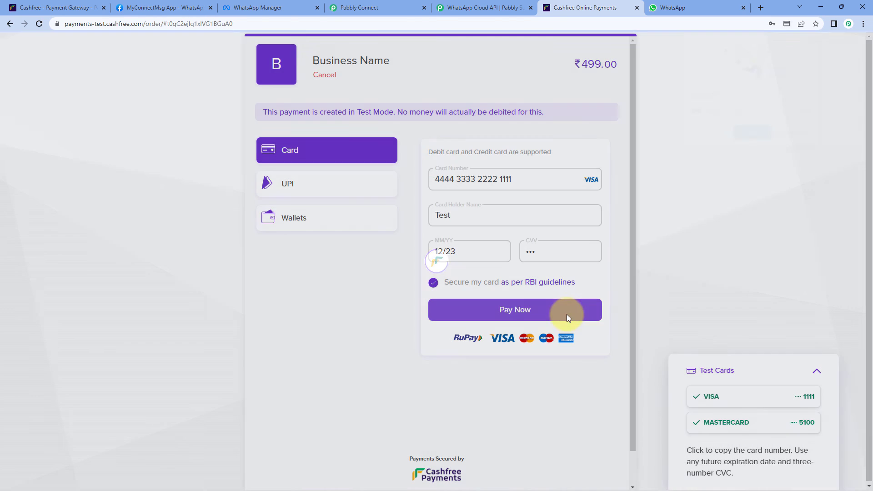
click(796, 134)
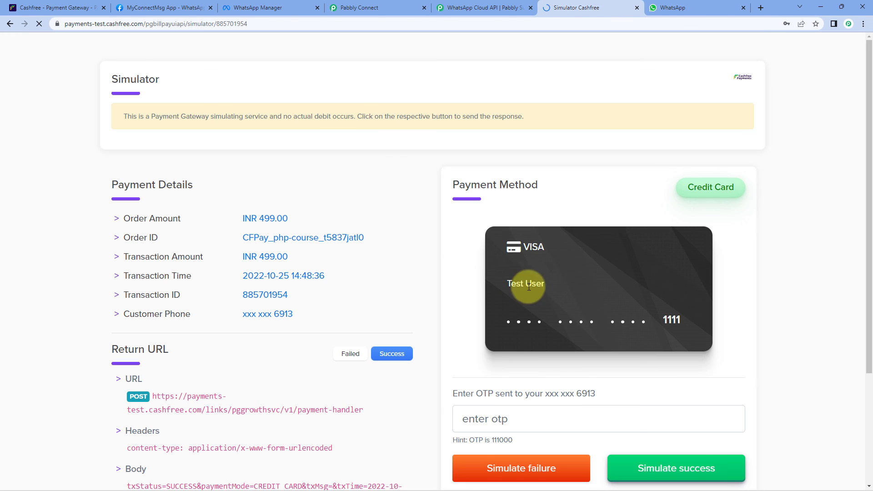
Enter OTP 111000, simulate a successful payment, and check WhatsApp for the new message.
click(520, 411)
text(1110)
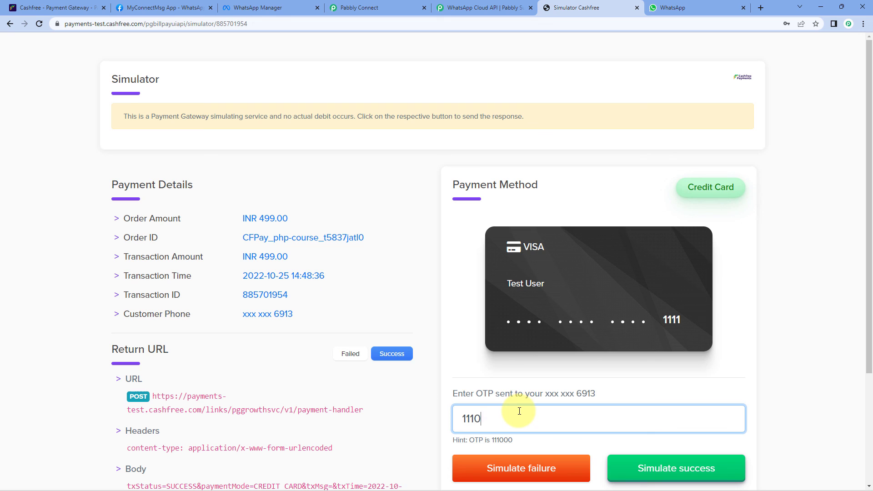
text(00)
click(637, 469)
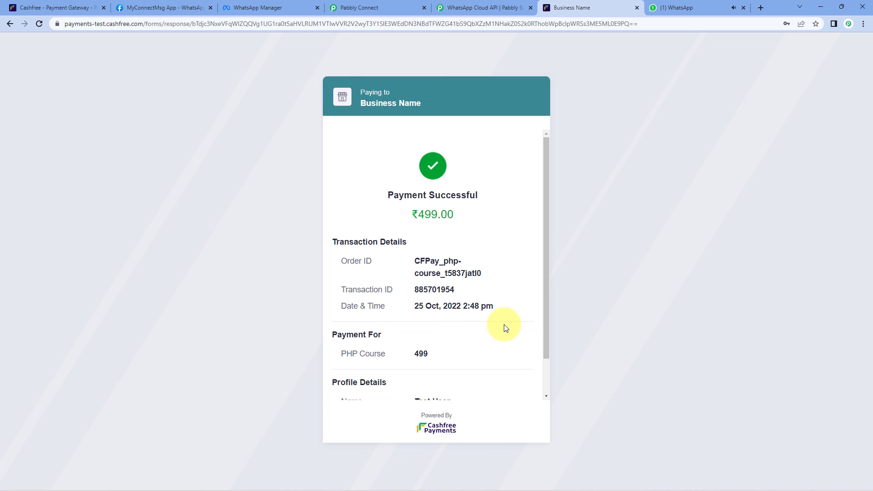
click(680, 8)
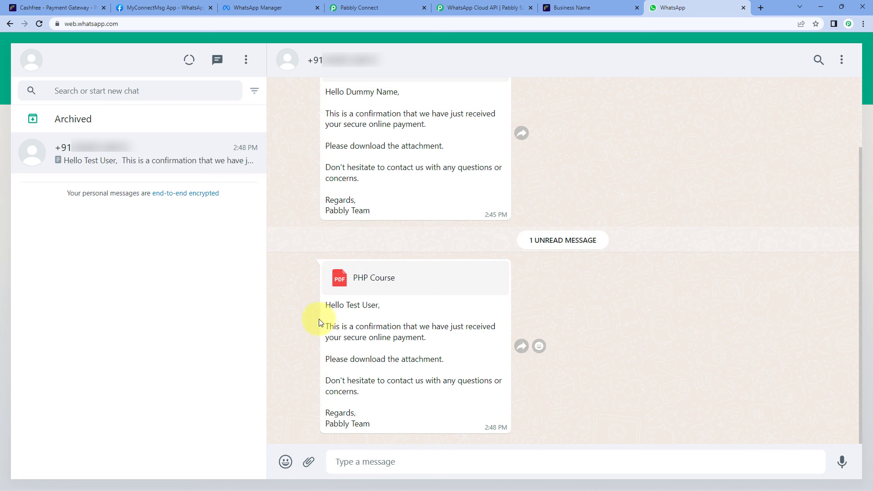
Verify the buyer's name in the PHP Course message matches the Cashfree payment details.
drag(347, 306, 379, 306)
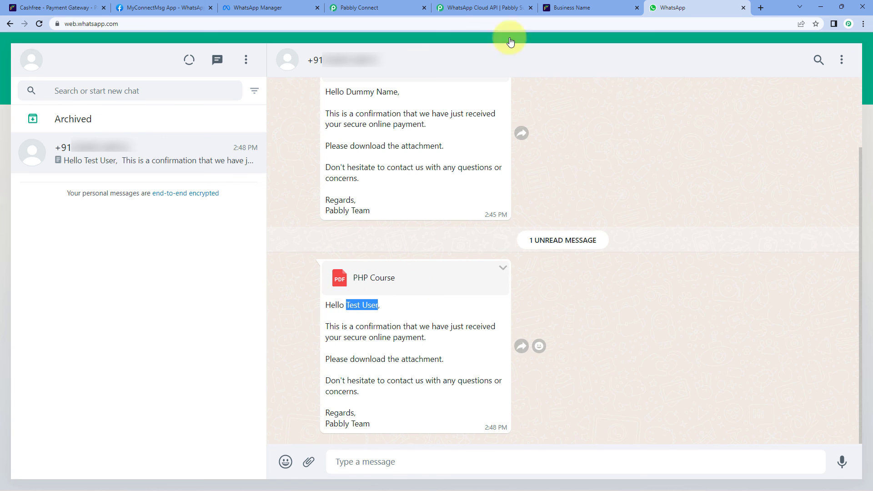
click(564, 9)
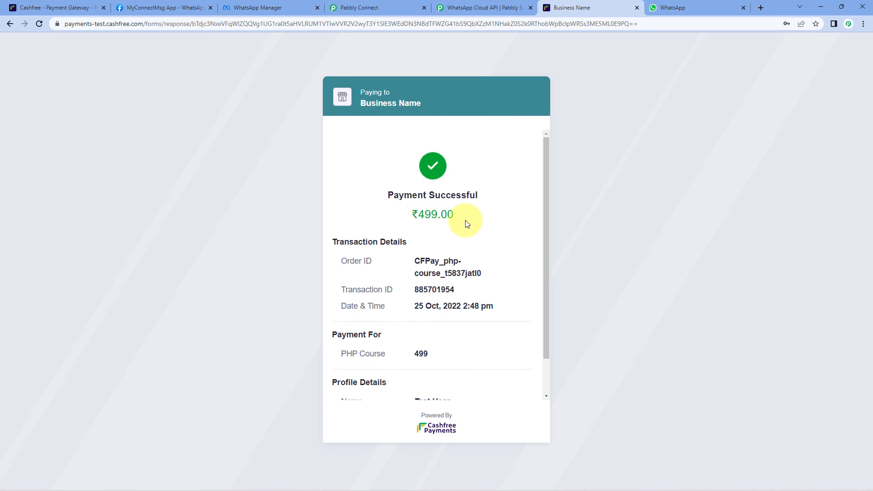
click(724, 8)
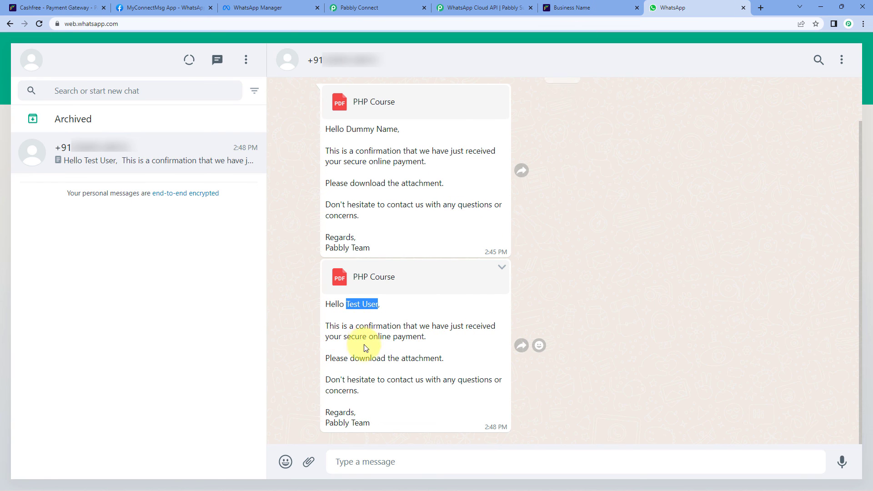
click(446, 348)
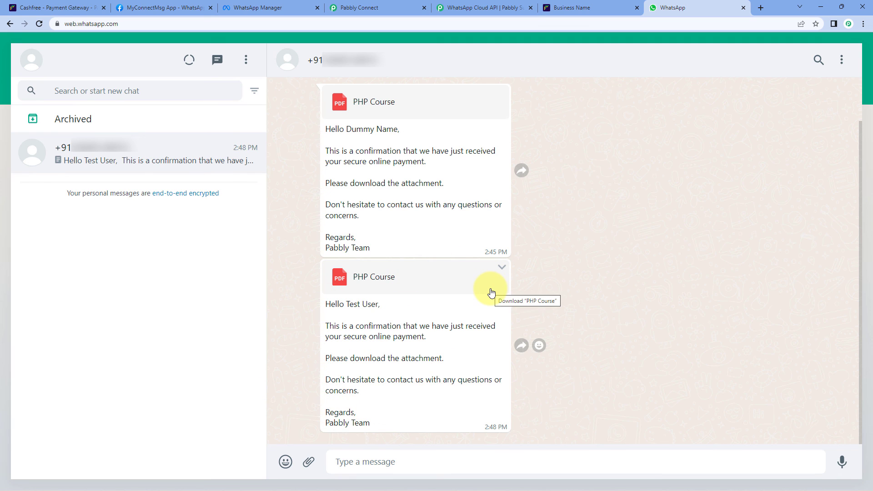
Return to the Cashfree to WhatsApp workflow in Pabbly Connect.
click(359, 8)
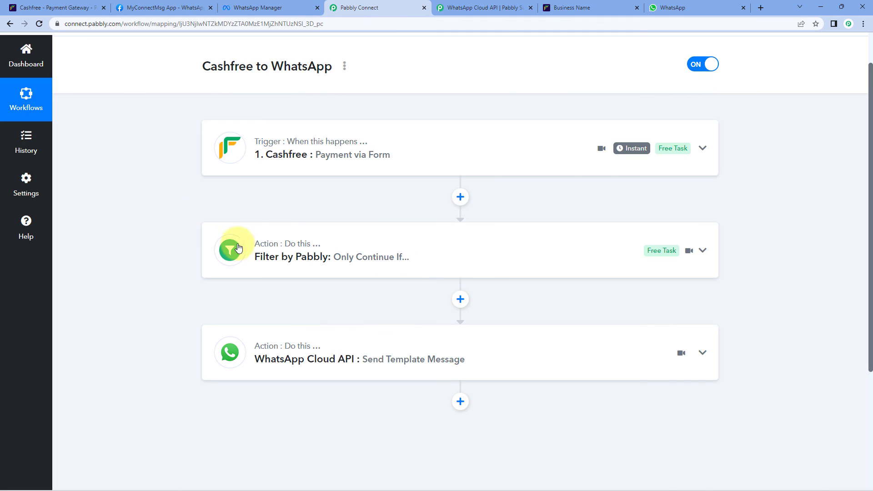
scroll(441, 141, up, 1)
scroll(455, 114, down, 1)
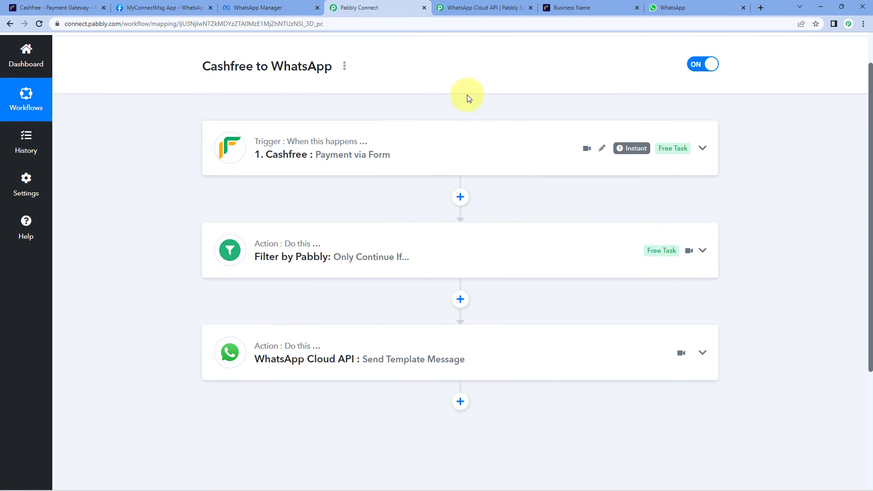